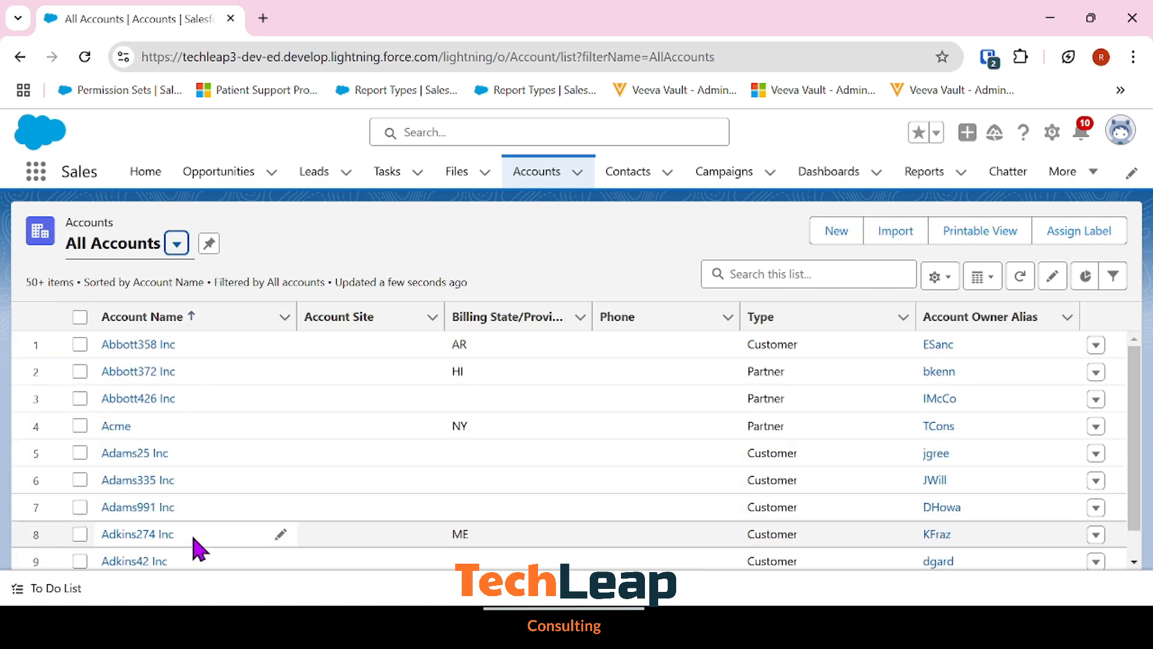
- Review the fields of the new account form from the All Accounts list, and cancel without creating a record
{"action": "left_click", "coordinate": [818, 241]}
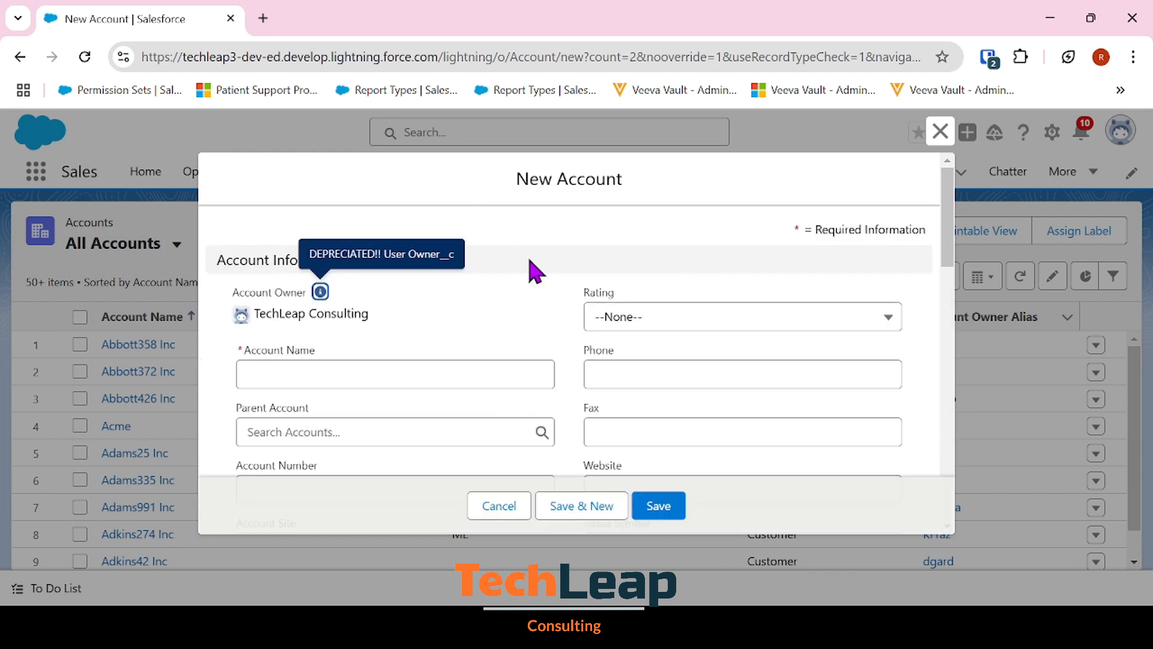
{"action": "scroll", "coordinate": [524, 323], "scroll_direction": "down", "scroll_amount": 3}
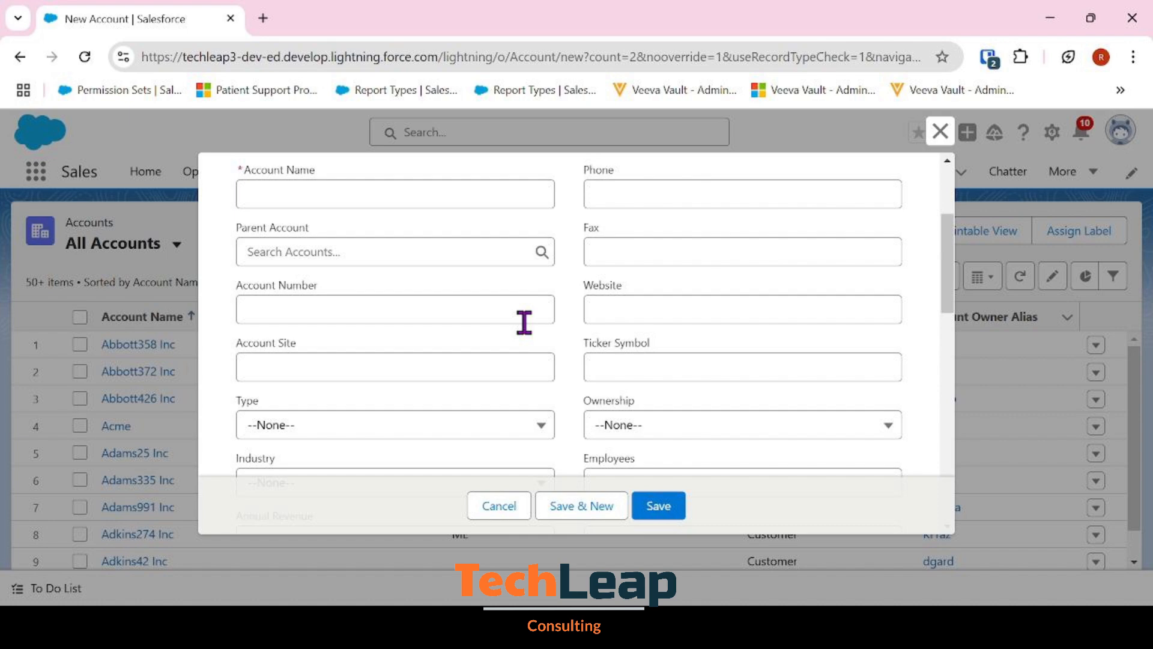
{"action": "scroll", "coordinate": [524, 323], "scroll_direction": "down", "scroll_amount": 10}
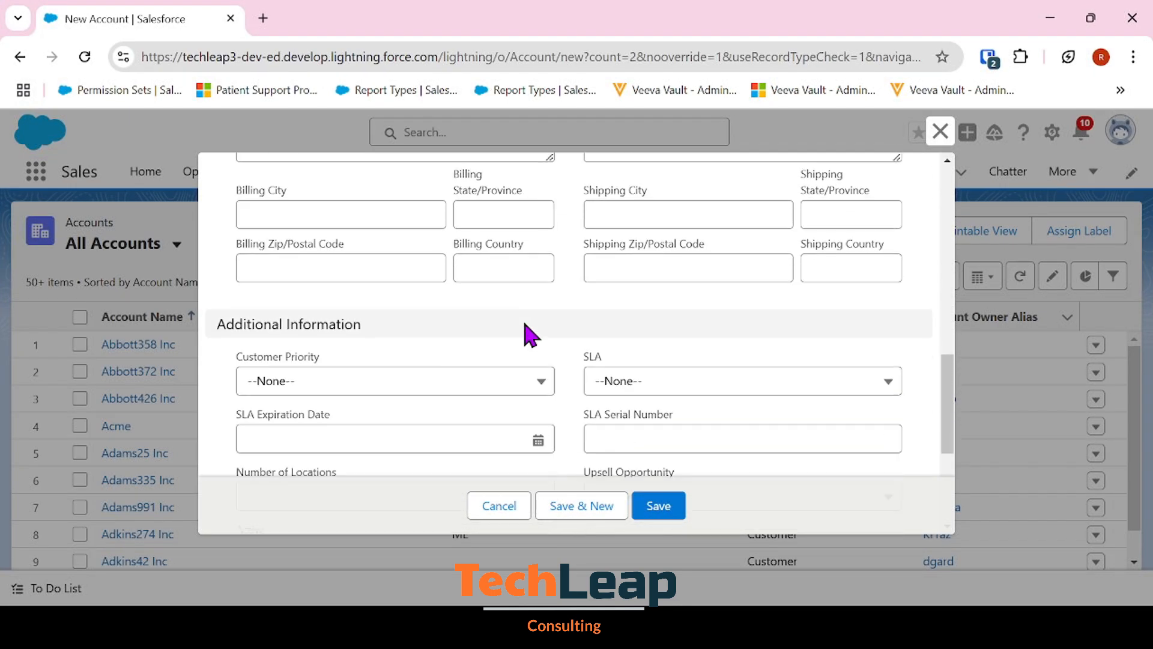
{"action": "left_click", "coordinate": [508, 515]}
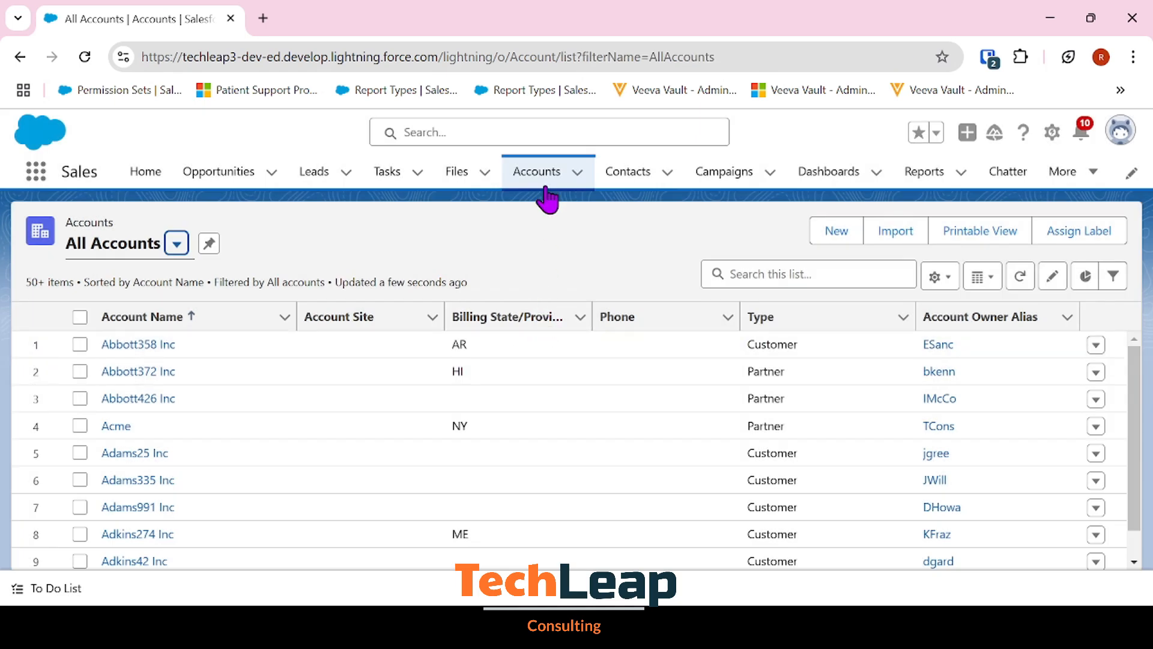
- Open the Account object's record types in the Setup Object Manager
{"action": "left_click", "coordinate": [1051, 133]}
{"action": "left_click", "coordinate": [1014, 226]}
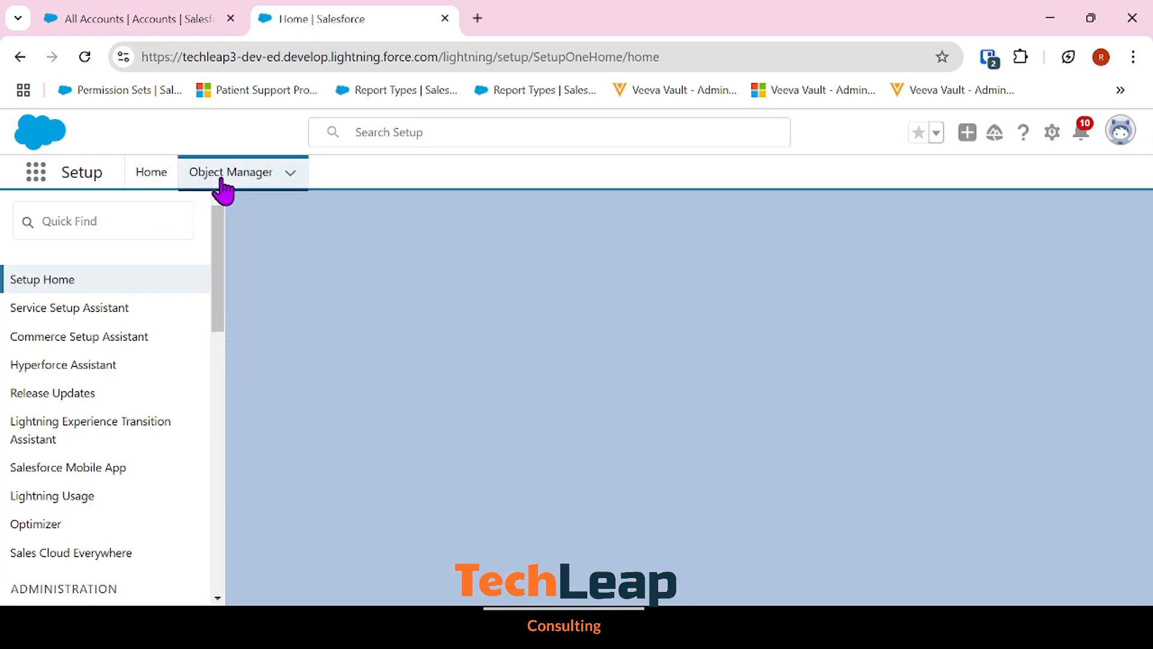
{"action": "left_click", "coordinate": [227, 176]}
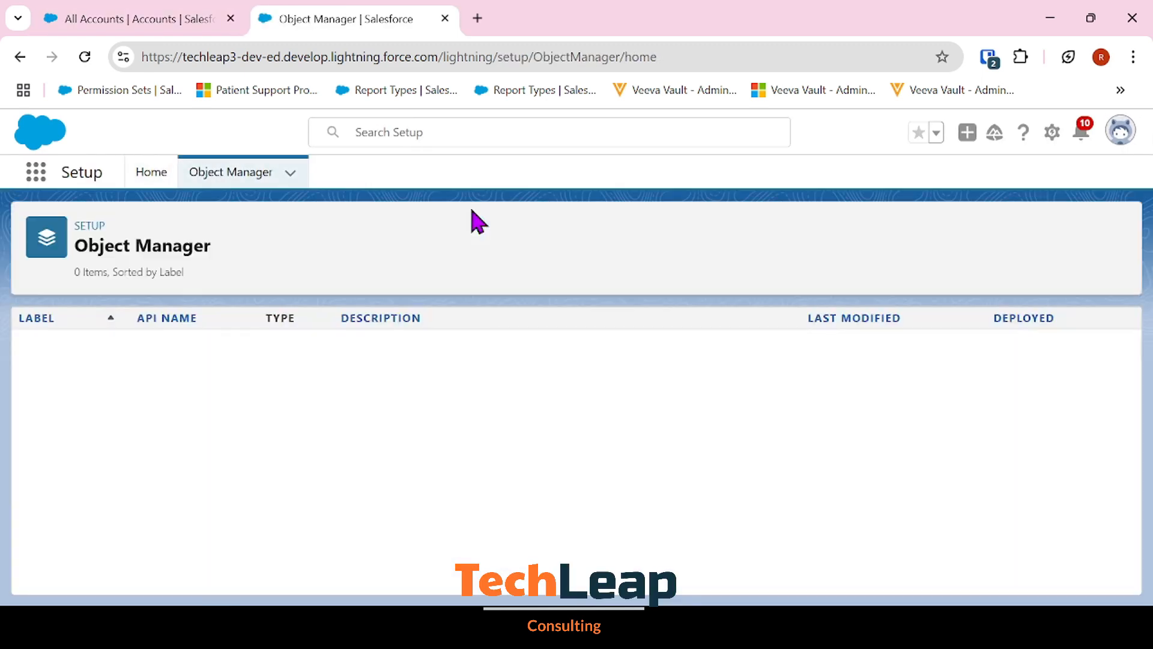
{"action": "left_click", "coordinate": [32, 348]}
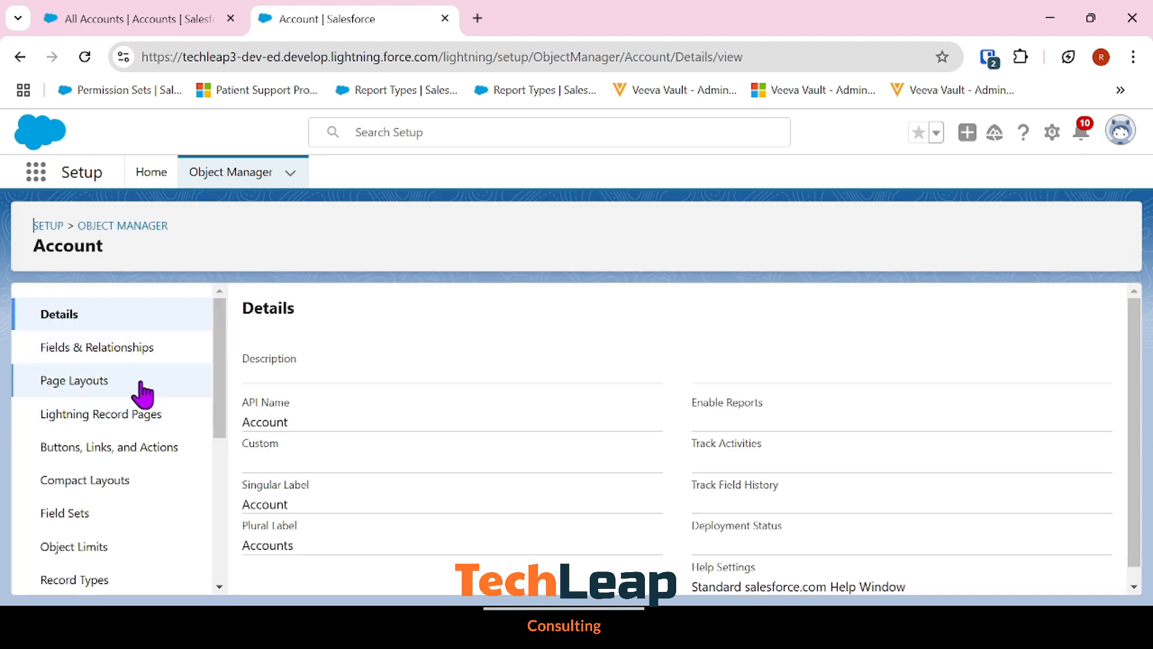
{"action": "left_click_drag", "start_coordinate": [224, 348], "coordinate": [216, 423]}
{"action": "left_click", "coordinate": [180, 443]}
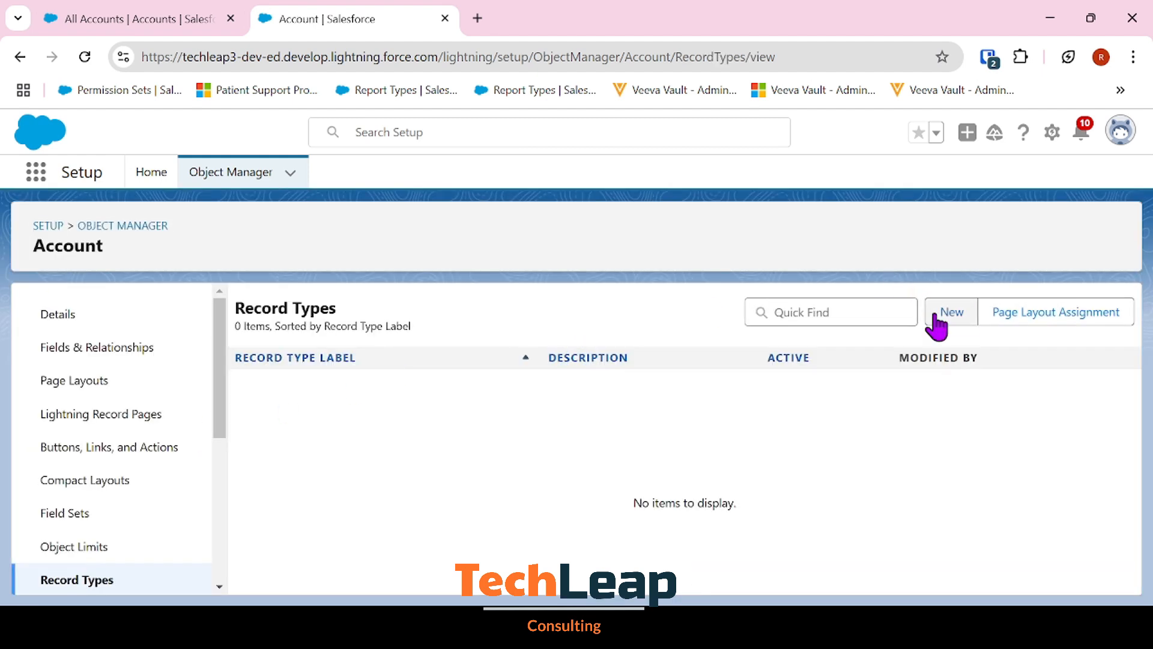
- Start a new active Account record type based on Master, labelled Customer, with the description "Account Record Type for Customer"
{"action": "left_click", "coordinate": [936, 327]}
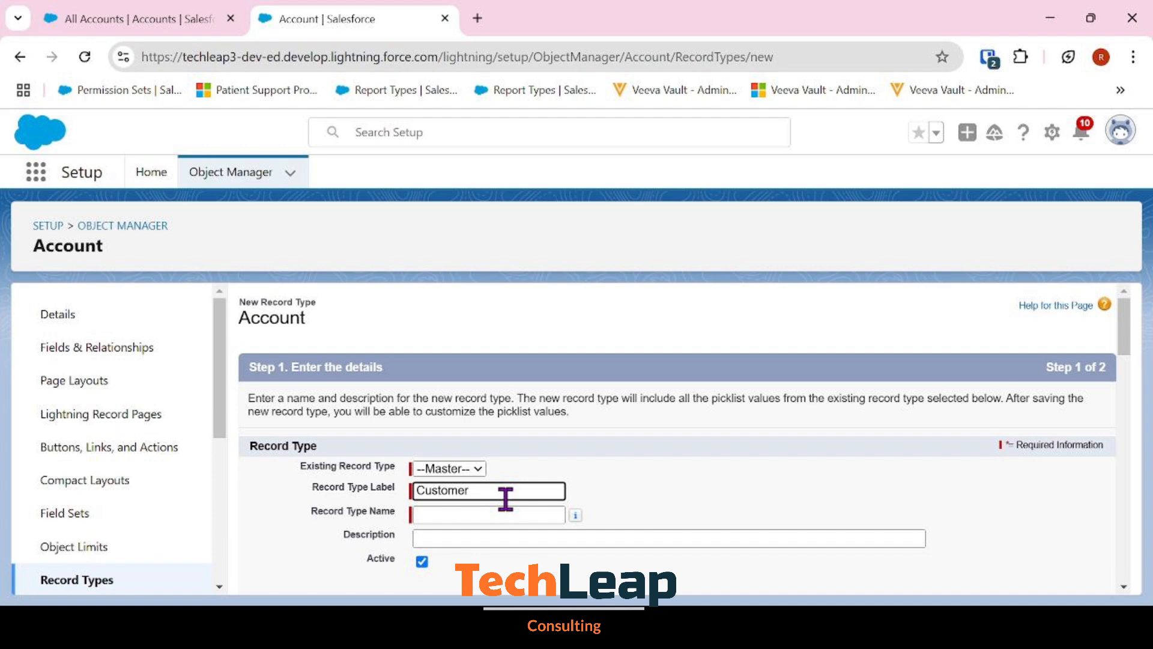
{"action": "key", "text": "Tab"}
{"action": "key", "text": "Tab"}
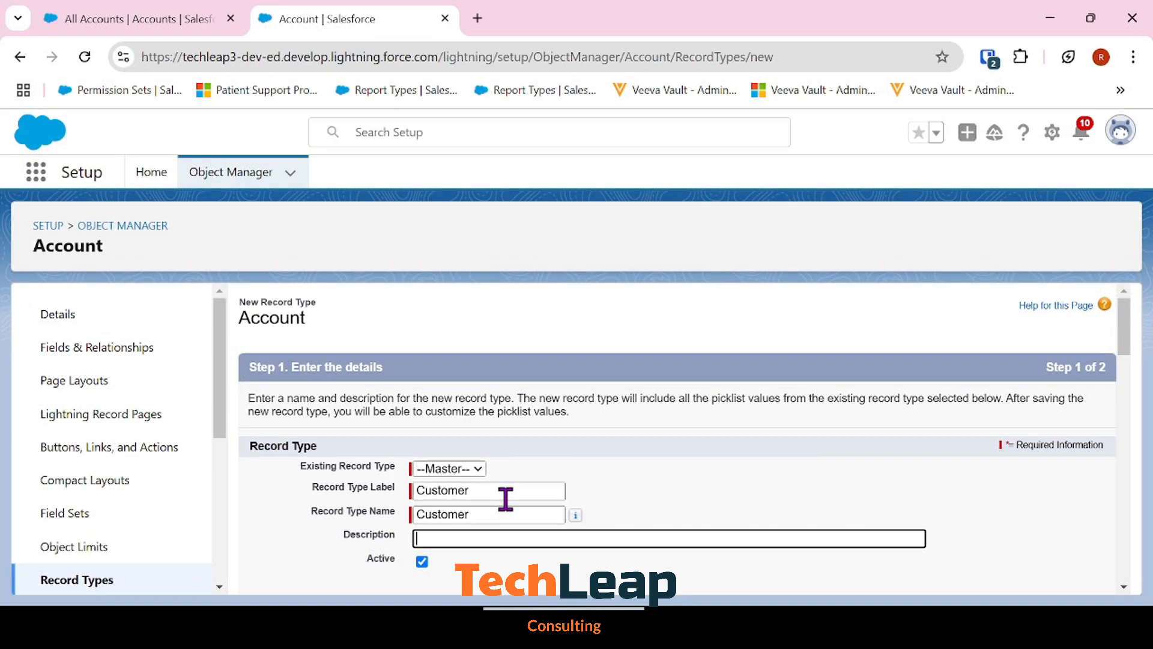
{"action": "type", "text": "Ad"}
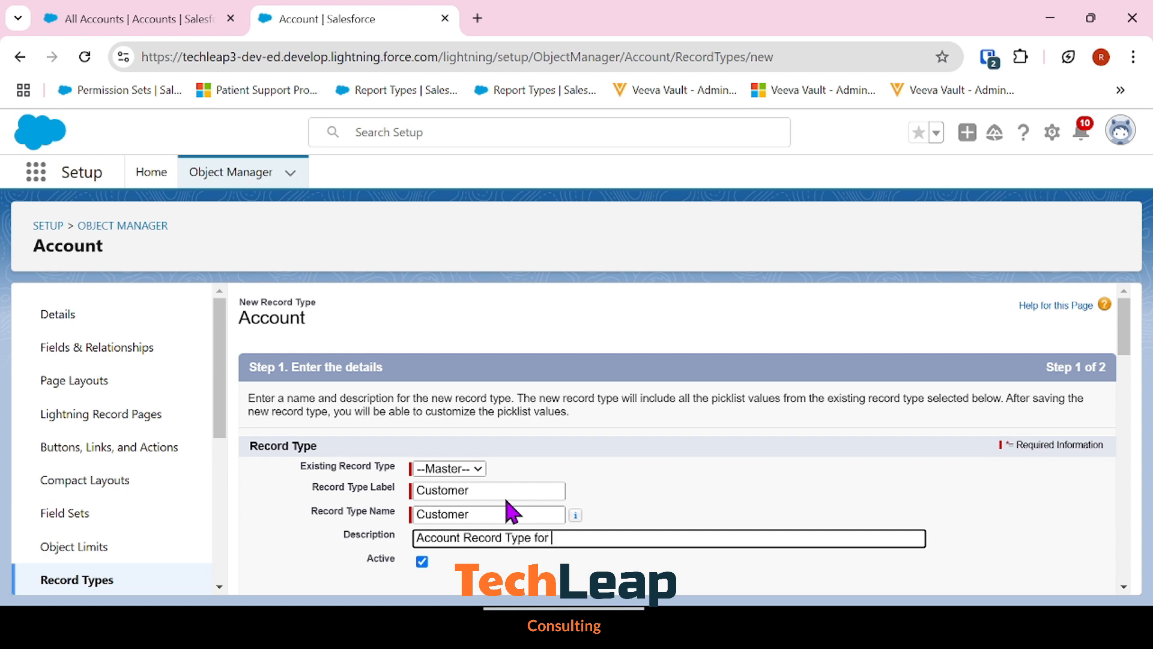
{"action": "left_click", "coordinate": [800, 483]}
- Make the record type available only to the System Administrator profile, removing it from all others, and continue to page layout assignment
{"action": "scroll", "coordinate": [800, 484], "scroll_direction": "down", "scroll_amount": 3}
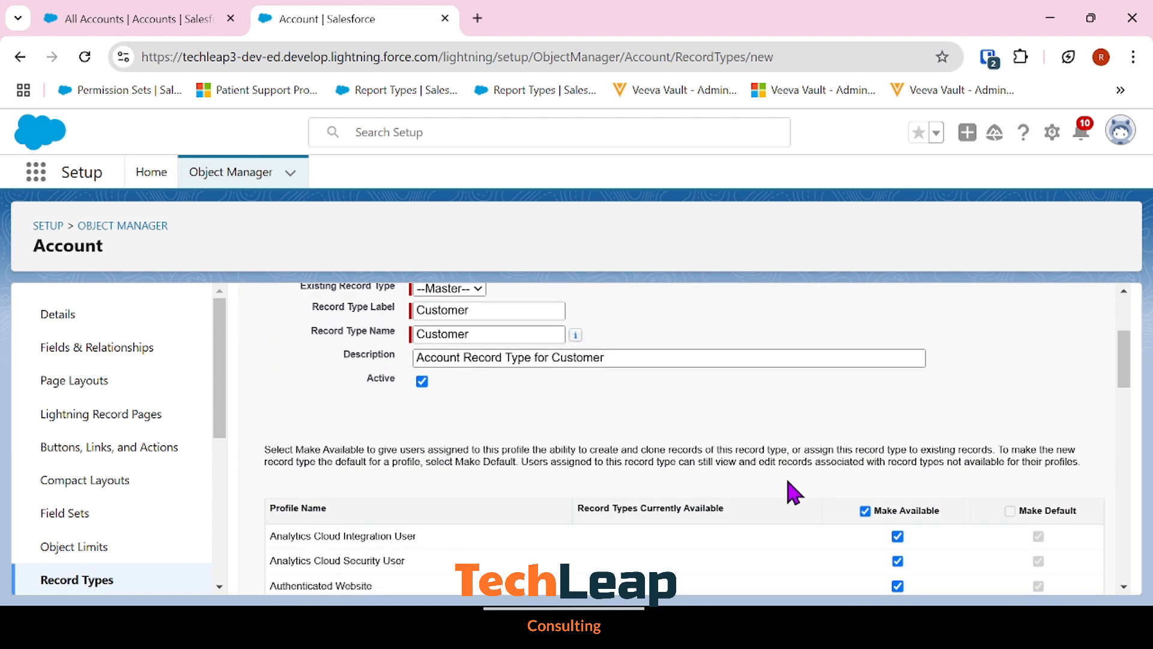
{"action": "scroll", "coordinate": [577, 521], "scroll_direction": "down", "scroll_amount": 2}
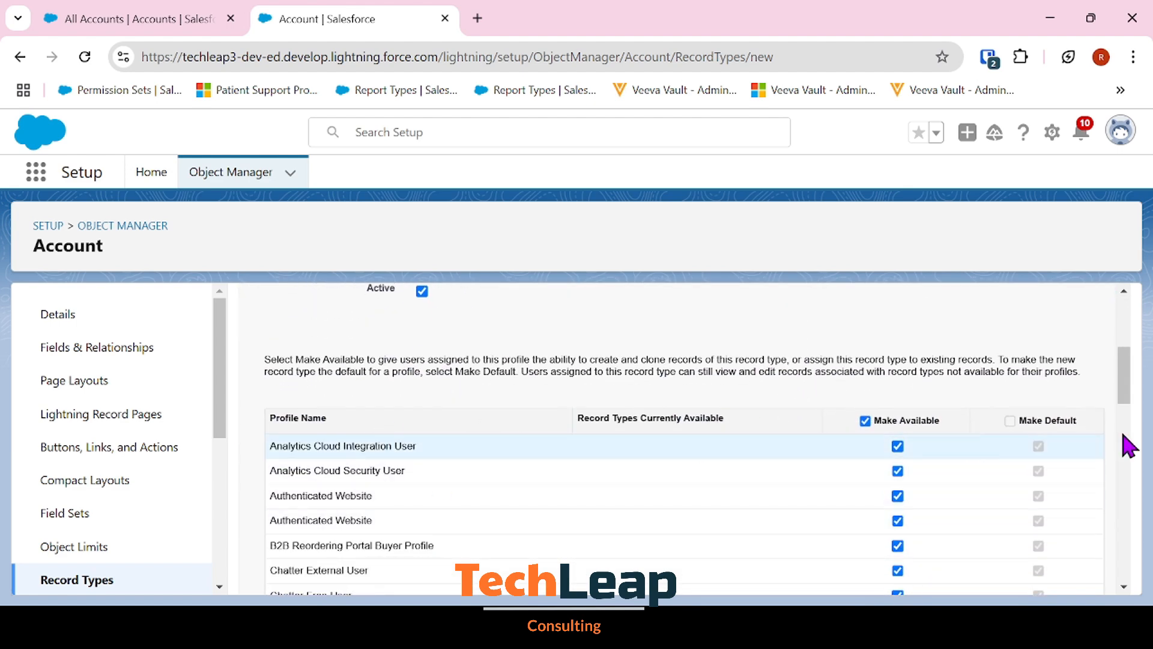
{"action": "left_click", "coordinate": [865, 420]}
{"action": "scroll", "coordinate": [883, 431], "scroll_direction": "down", "scroll_amount": 2}
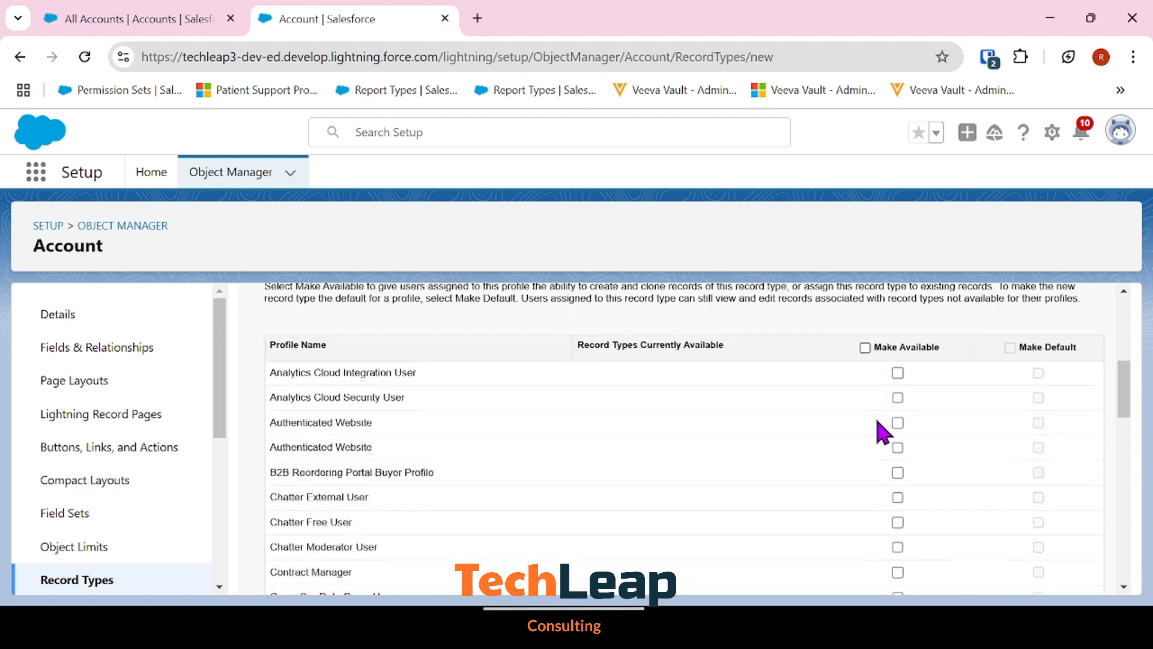
{"action": "scroll", "coordinate": [883, 431], "scroll_direction": "down", "scroll_amount": 2}
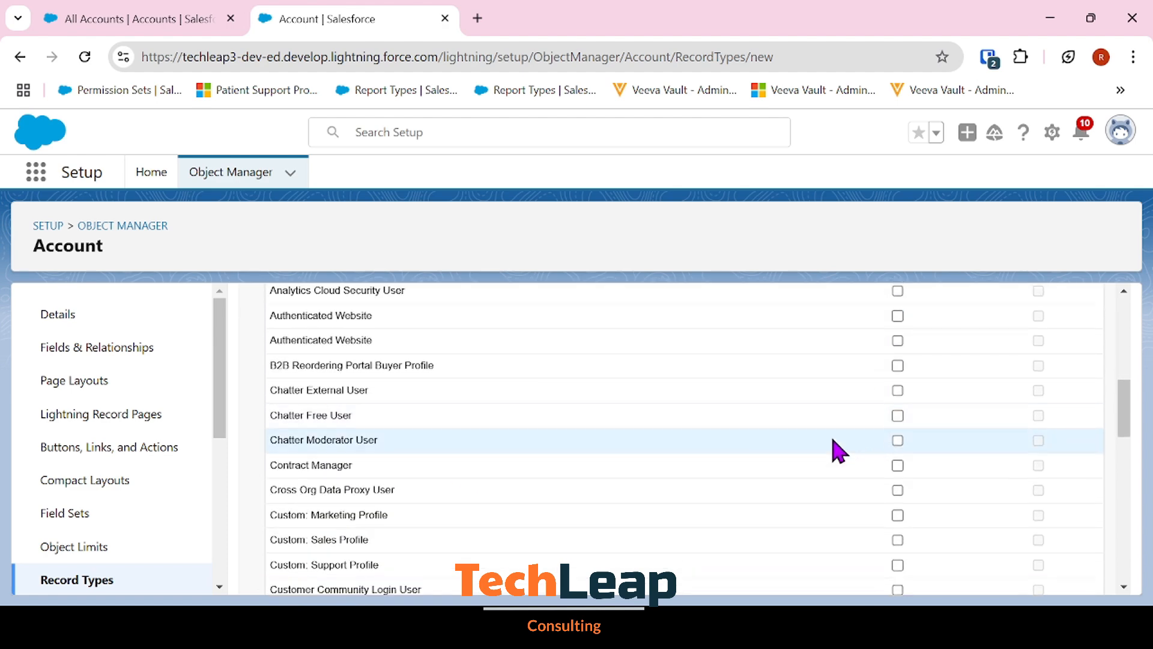
{"action": "left_click_drag", "start_coordinate": [266, 540], "coordinate": [373, 540]}
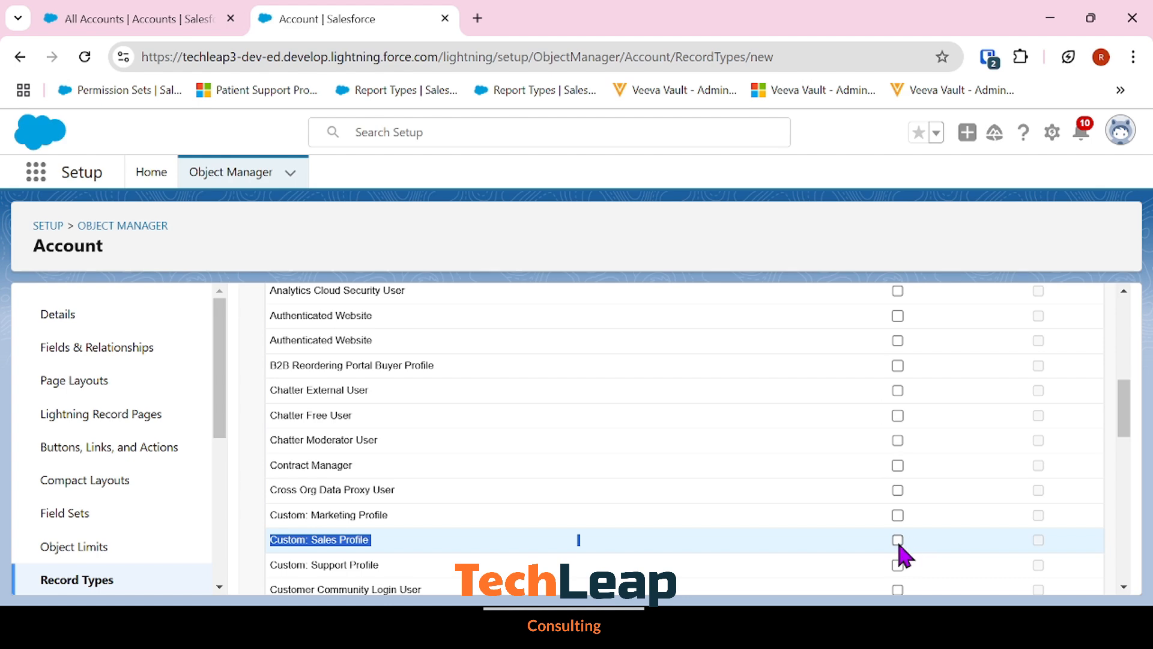
{"action": "scroll", "coordinate": [883, 529], "scroll_direction": "down", "scroll_amount": 7}
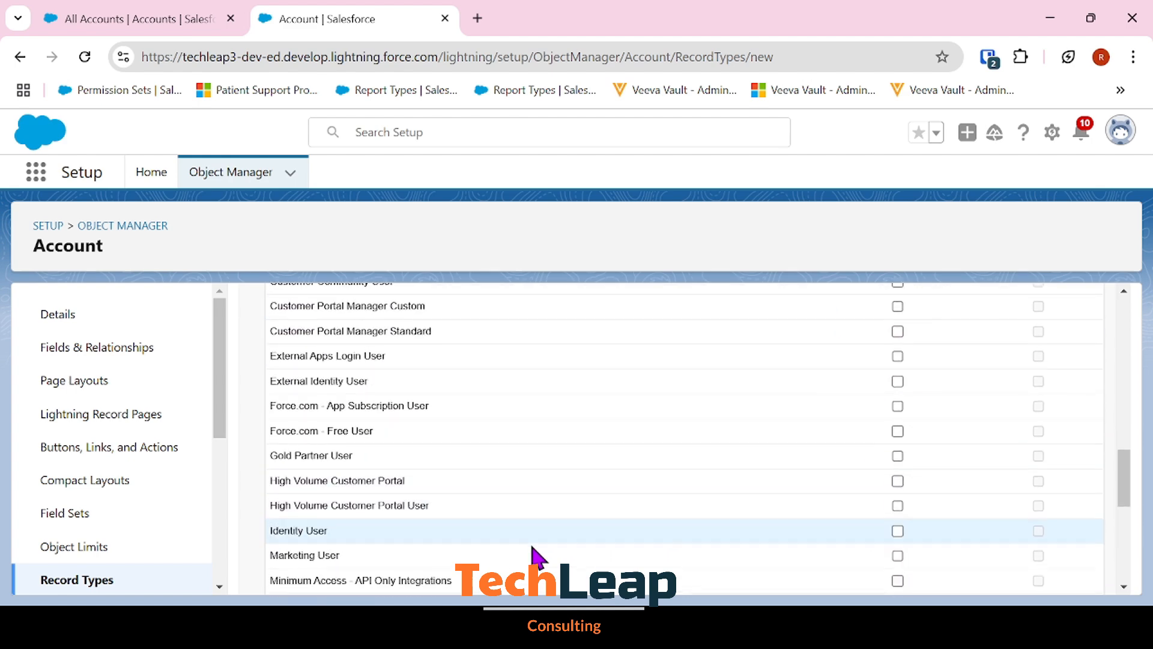
{"action": "scroll", "coordinate": [300, 553], "scroll_direction": "down", "scroll_amount": 4}
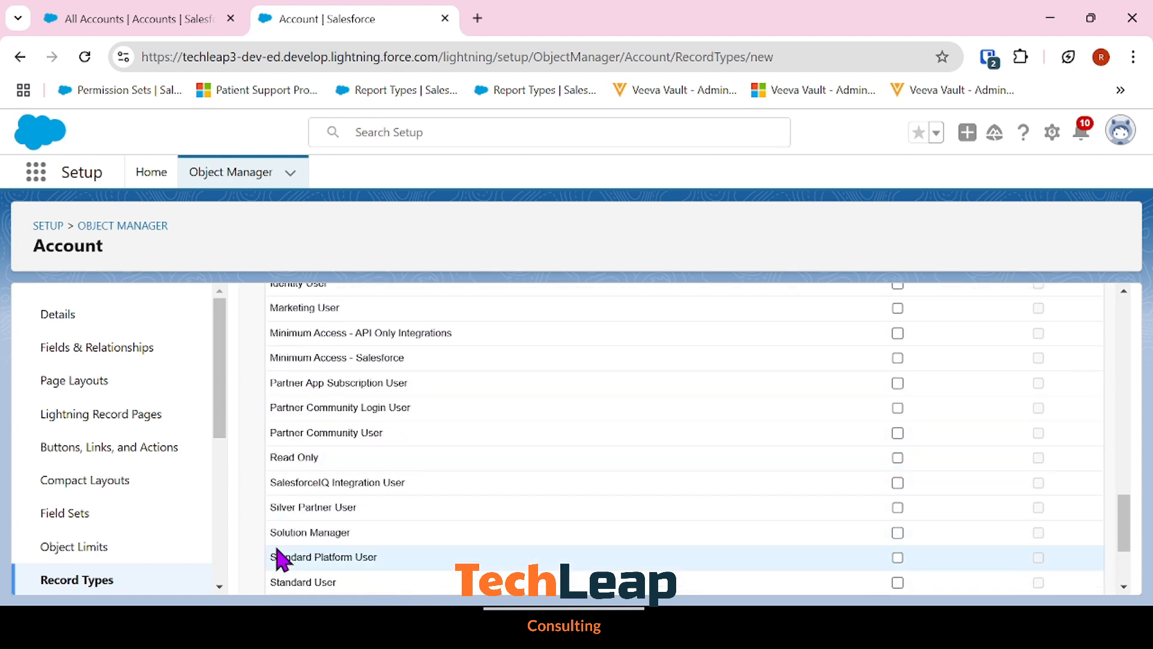
{"action": "left_click_drag", "start_coordinate": [271, 516], "coordinate": [377, 526]}
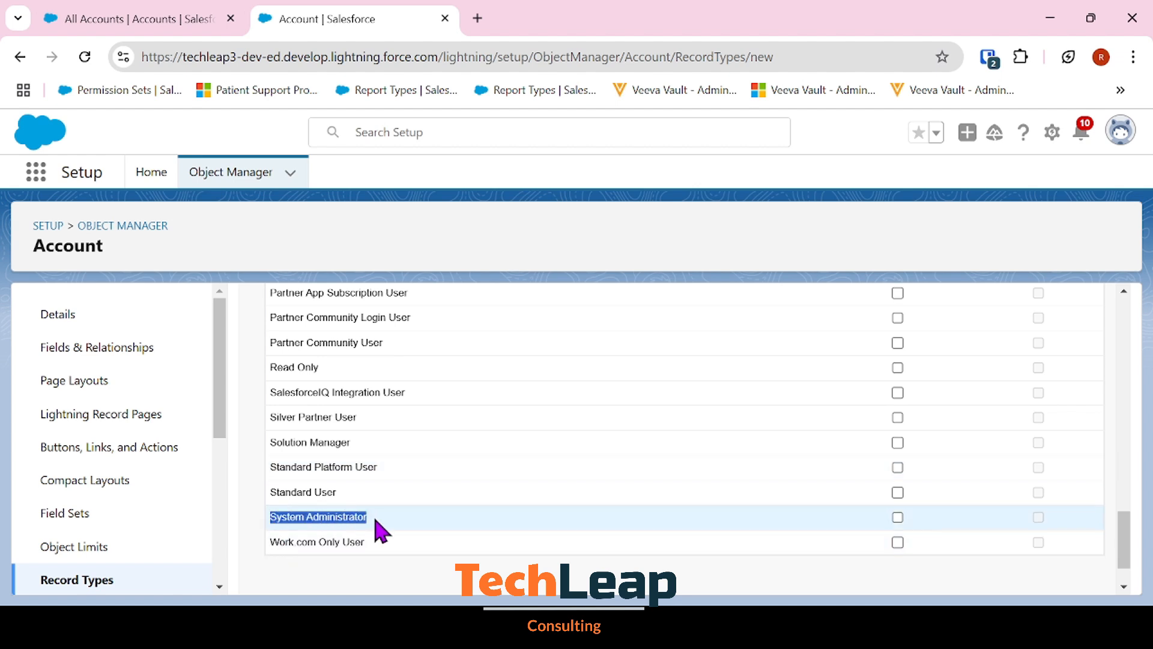
{"action": "left_click", "coordinate": [897, 517]}
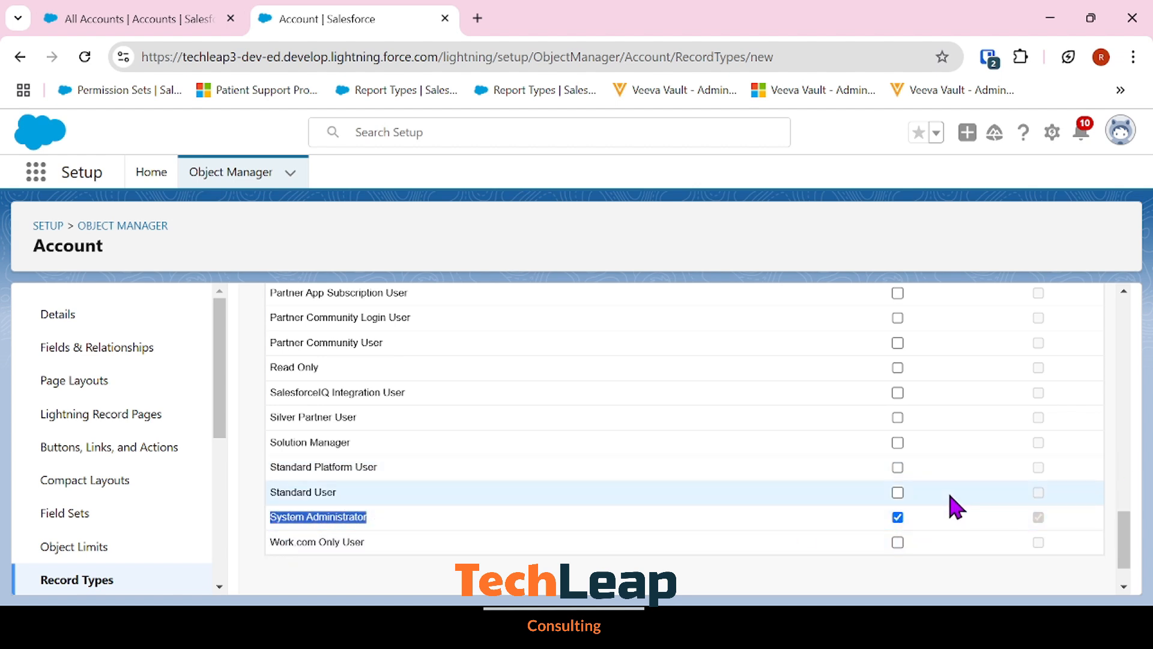
{"action": "scroll", "coordinate": [955, 508], "scroll_direction": "down", "scroll_amount": 1}
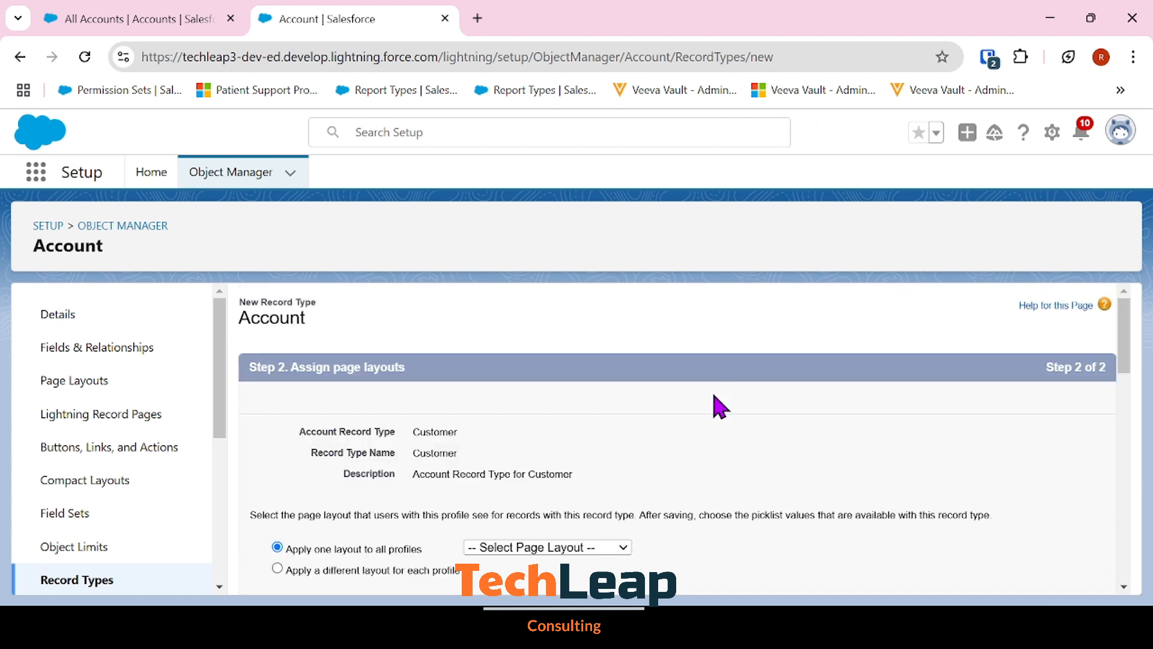
- Apply one page layout to all profiles for the Customer record type and save it
{"action": "scroll", "coordinate": [715, 405], "scroll_direction": "down", "scroll_amount": 2}
{"action": "left_click", "coordinate": [535, 461]}
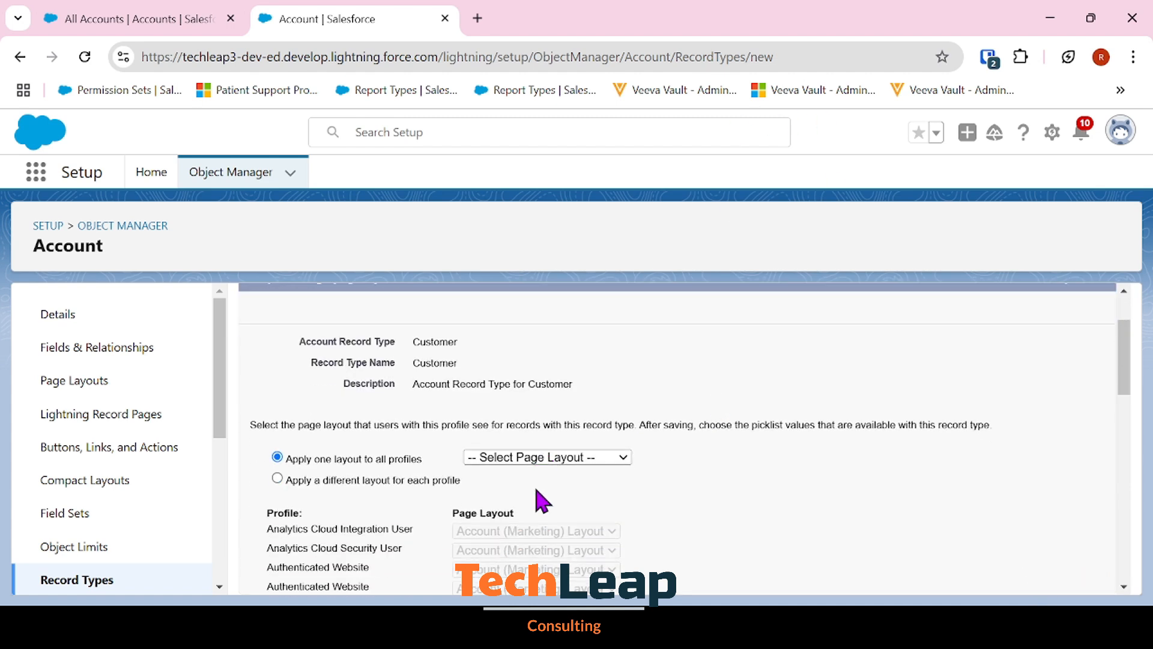
{"action": "left_click", "coordinate": [535, 523]}
{"action": "scroll", "coordinate": [790, 442], "scroll_direction": "down", "scroll_amount": 2}
{"action": "scroll", "coordinate": [790, 451], "scroll_direction": "down", "scroll_amount": 10}
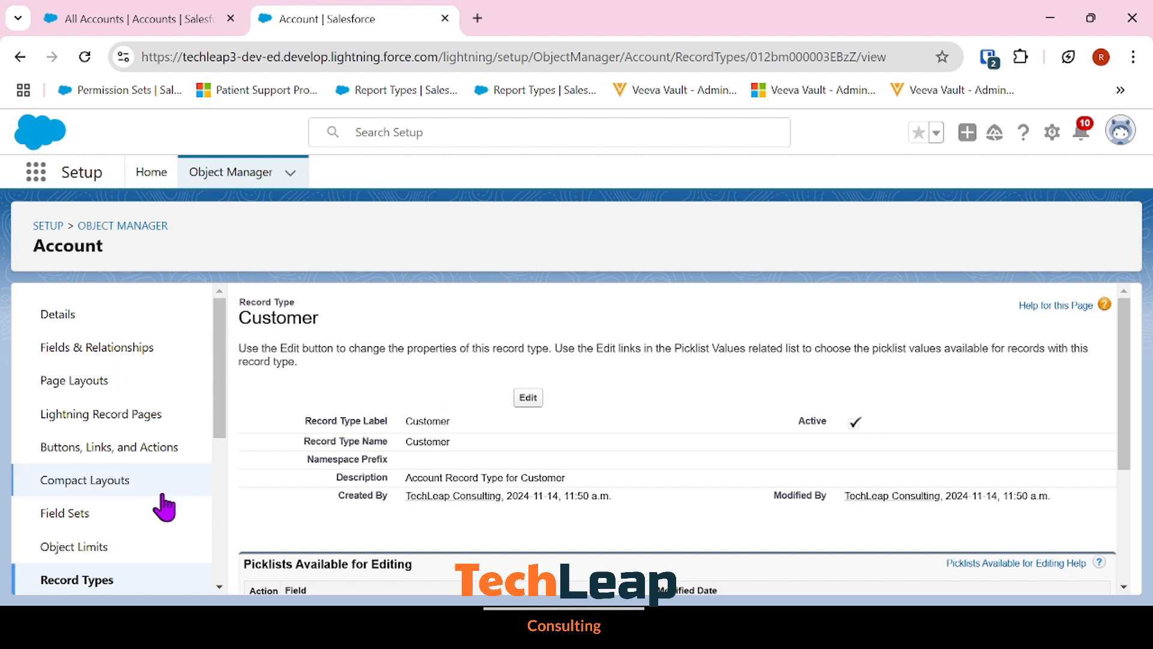
- Go back to the Account record types list and check the Customer entry and its description
{"action": "left_click", "coordinate": [171, 587]}
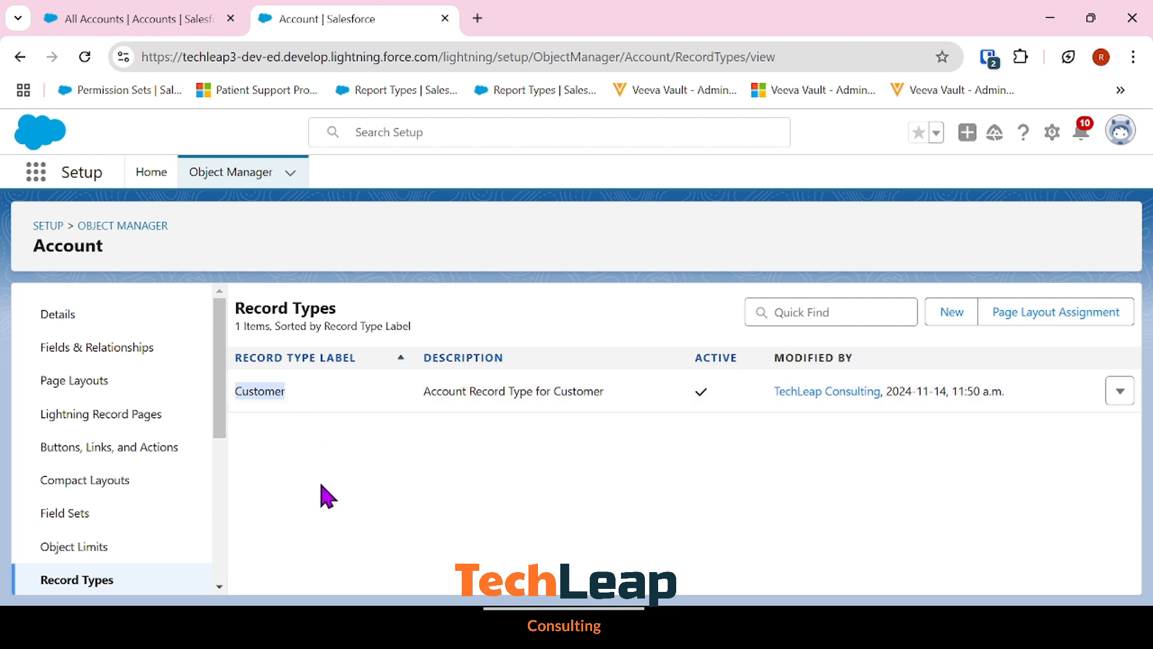
{"action": "left_click_drag", "start_coordinate": [423, 387], "coordinate": [613, 397]}
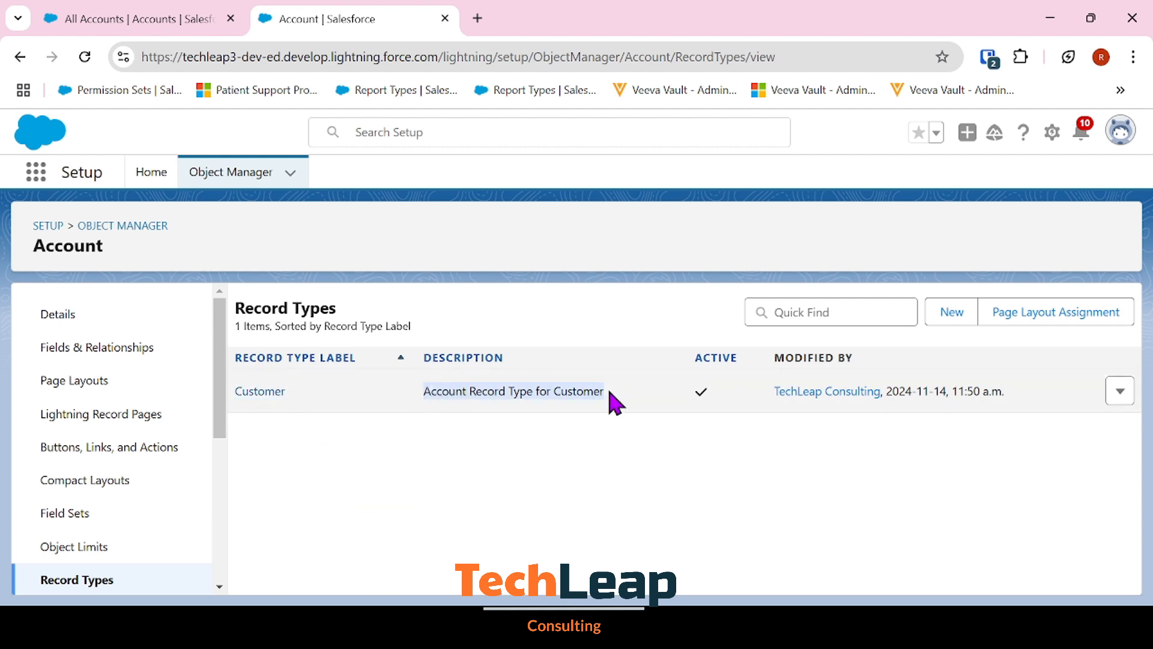
{"action": "left_click", "coordinate": [567, 486]}
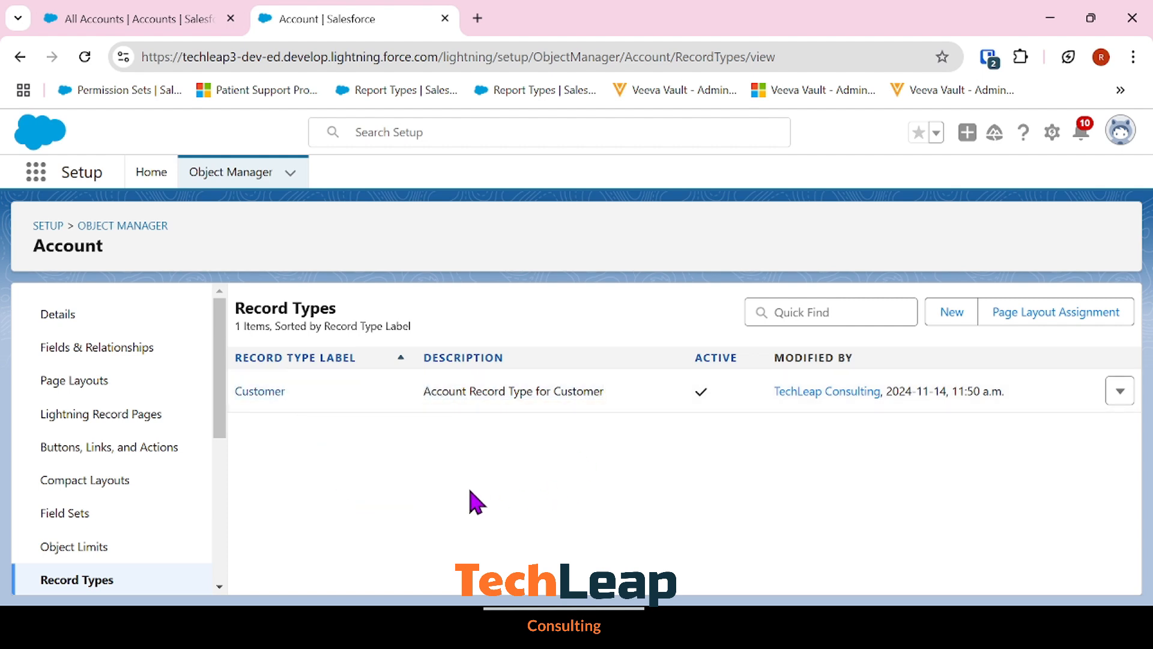
- Reload the accounts list, review the new account form under the Customer record type, and close it to return to the record types in Setup
{"action": "left_click", "coordinate": [156, 18]}
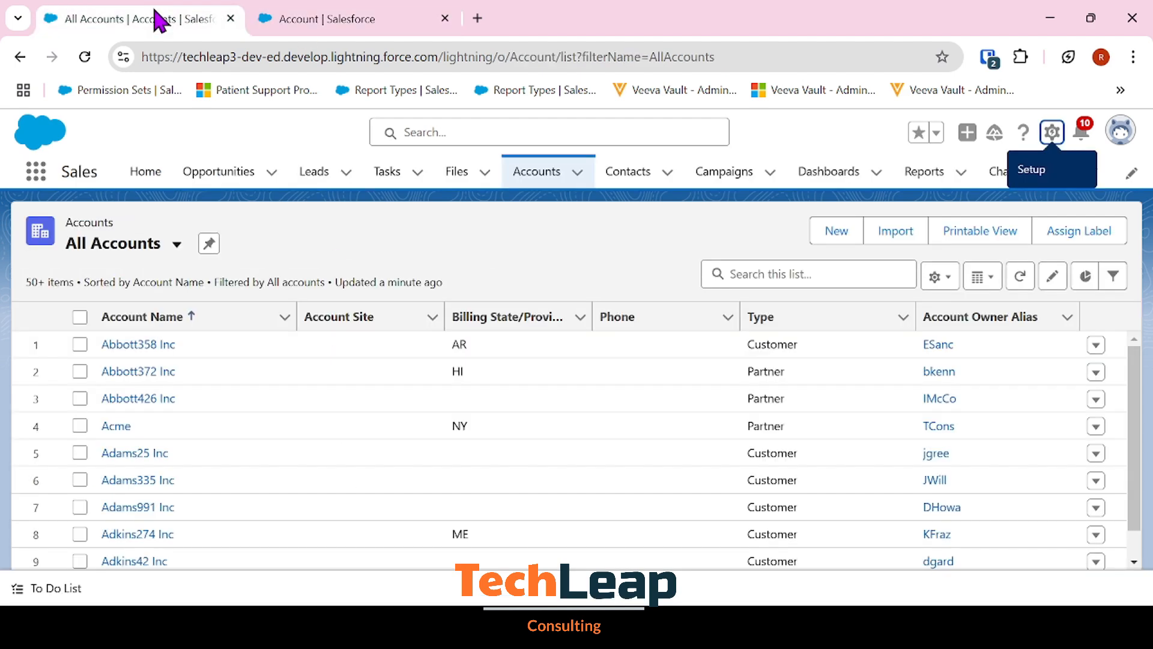
{"action": "left_click", "coordinate": [79, 63]}
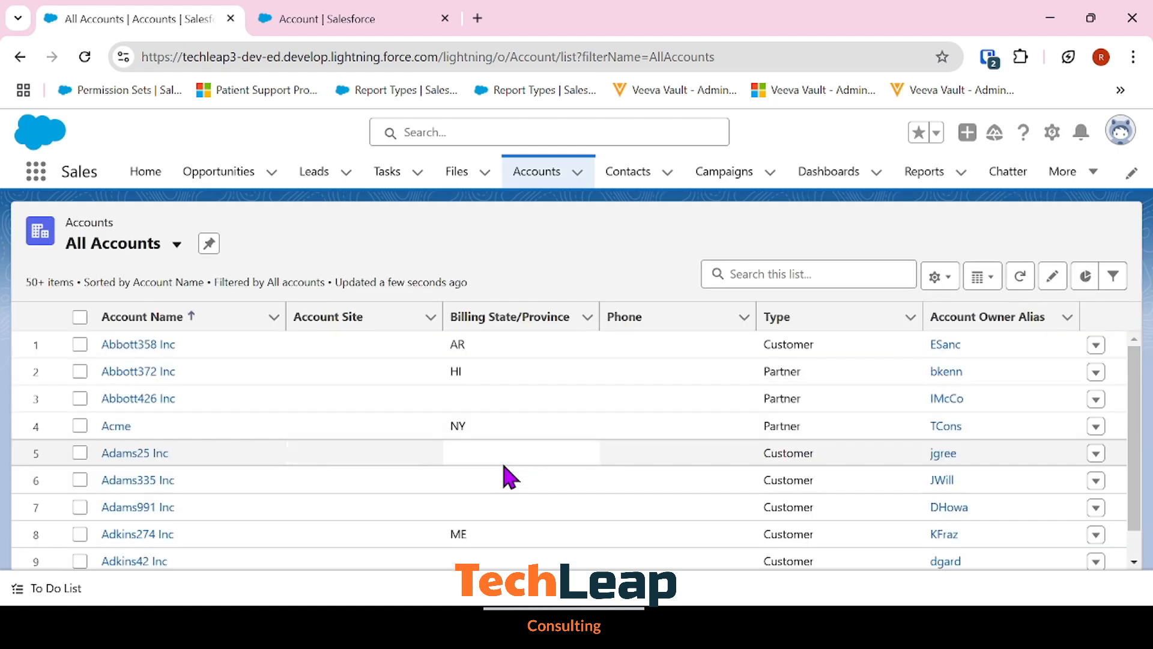
{"action": "left_click", "coordinate": [830, 231]}
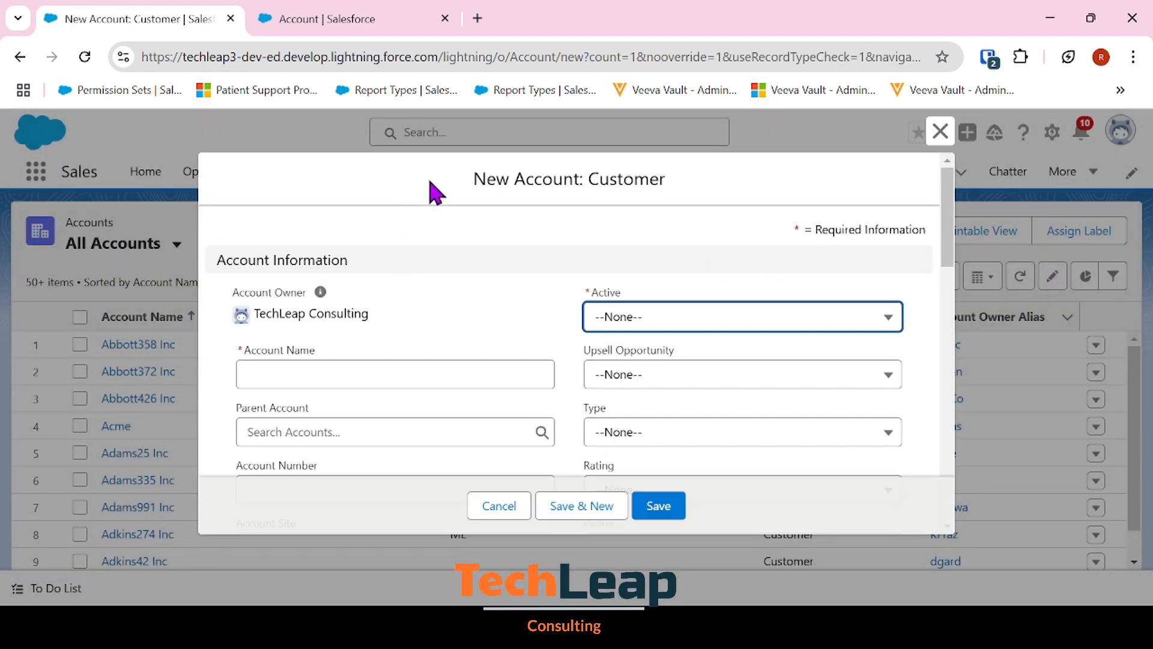
{"action": "left_click_drag", "start_coordinate": [472, 180], "coordinate": [684, 195]}
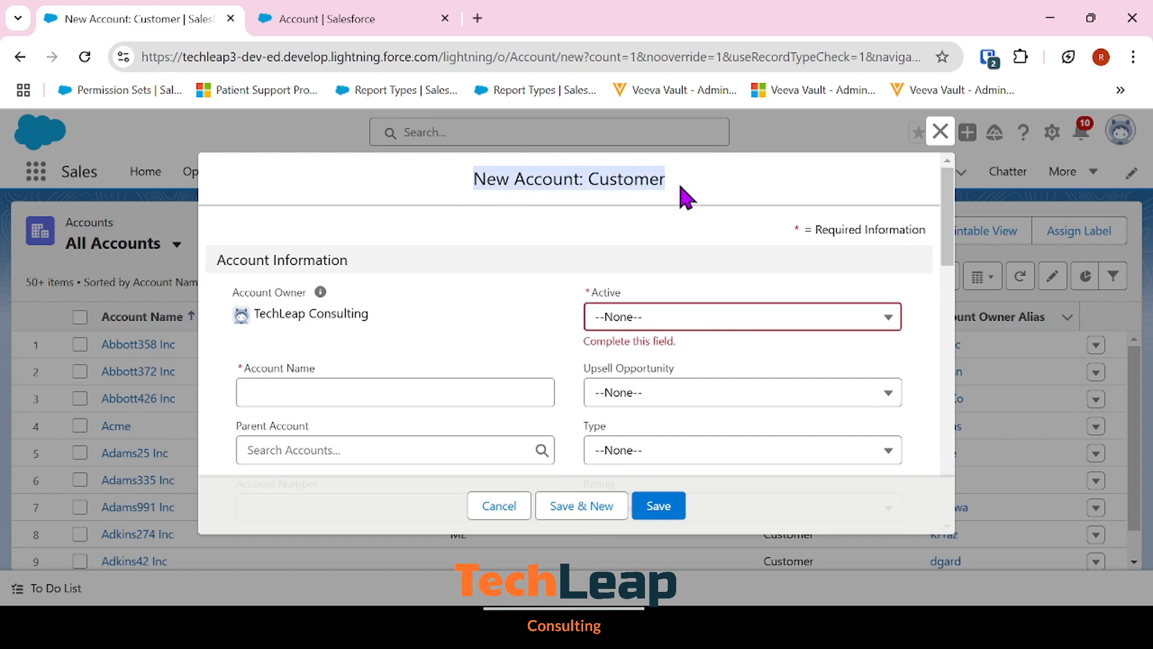
{"action": "scroll", "coordinate": [674, 311], "scroll_direction": "down", "scroll_amount": 3}
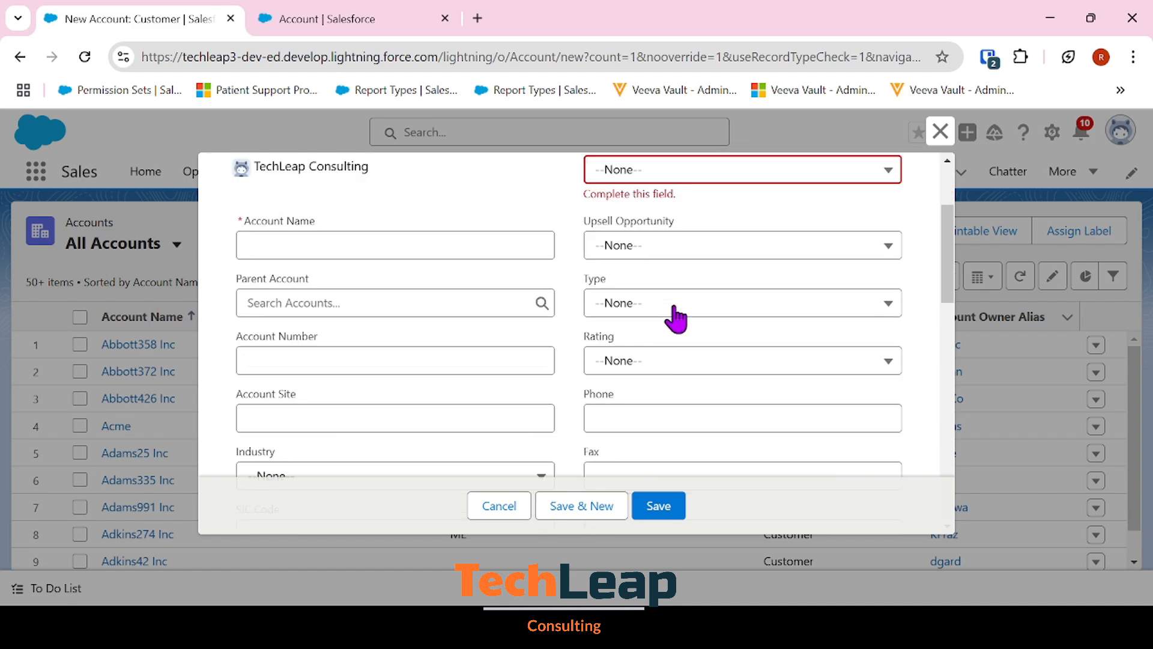
{"action": "scroll", "coordinate": [674, 307], "scroll_direction": "down", "scroll_amount": 10}
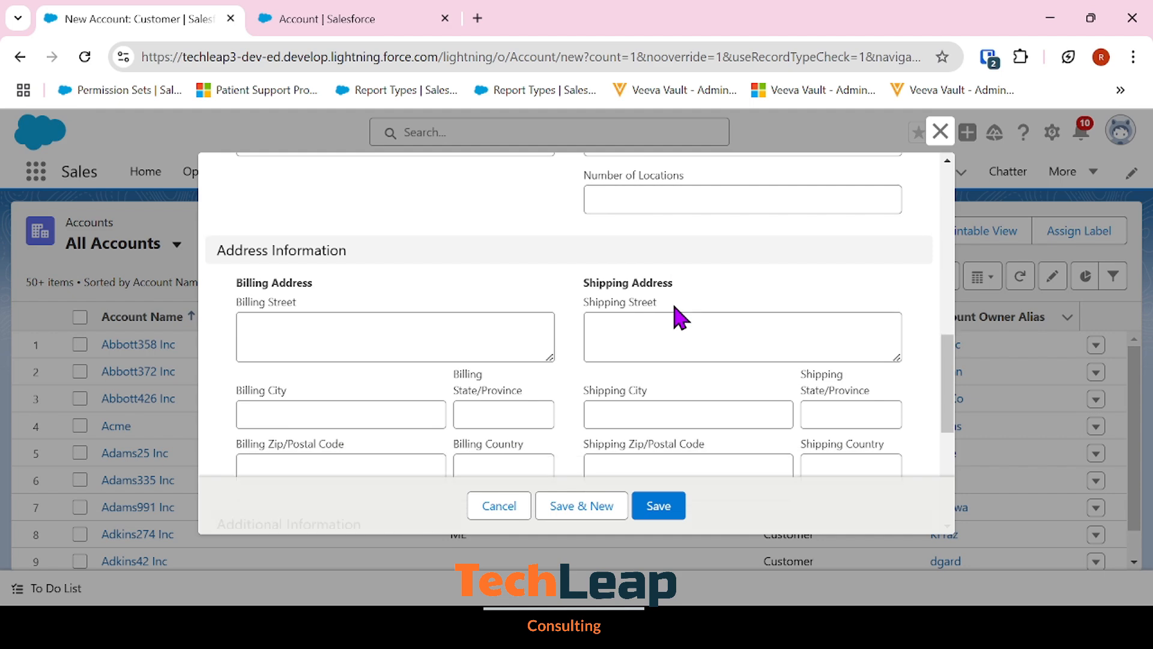
{"action": "scroll", "coordinate": [675, 308], "scroll_direction": "down", "scroll_amount": 7}
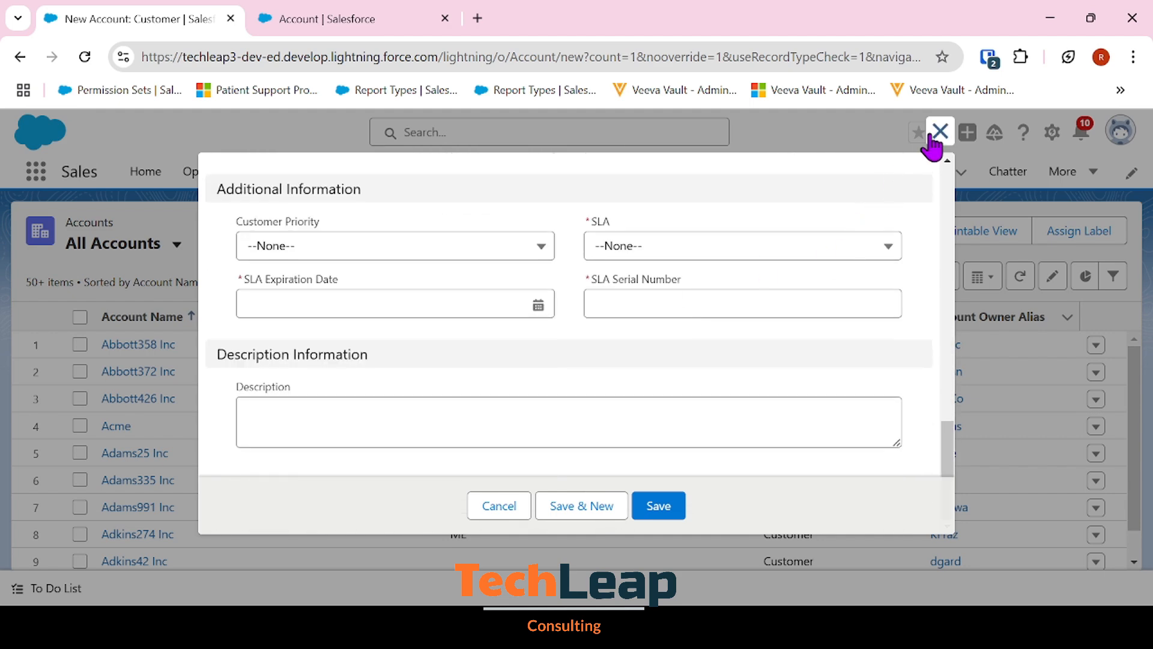
{"action": "left_click", "coordinate": [933, 136]}
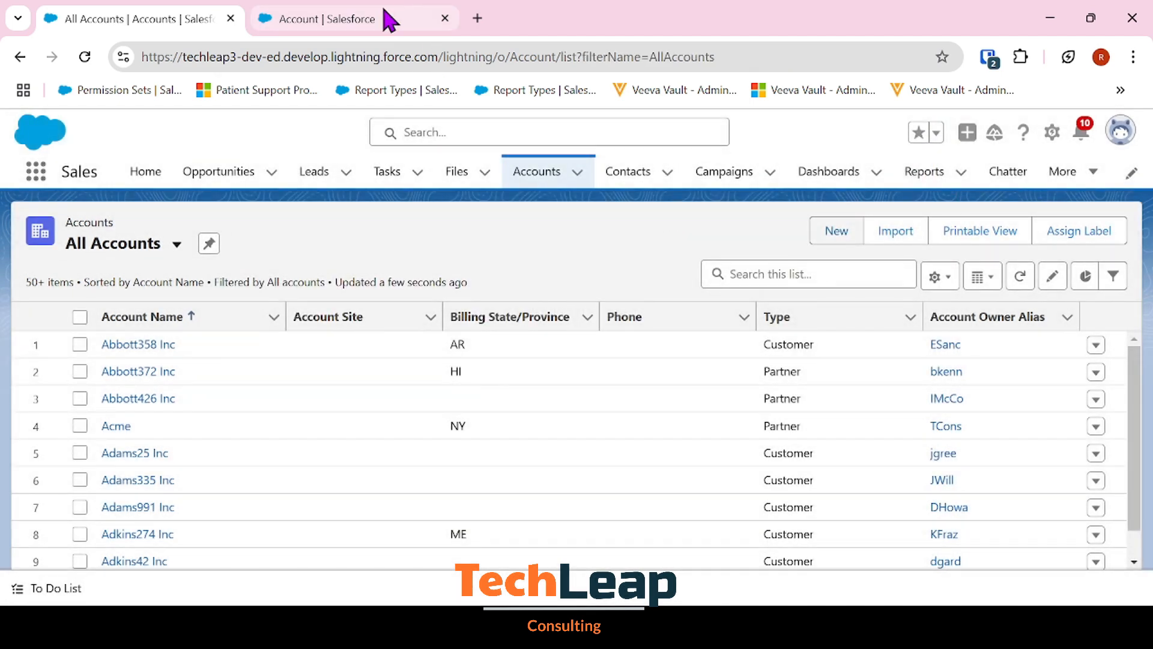
{"action": "left_click", "coordinate": [390, 21]}
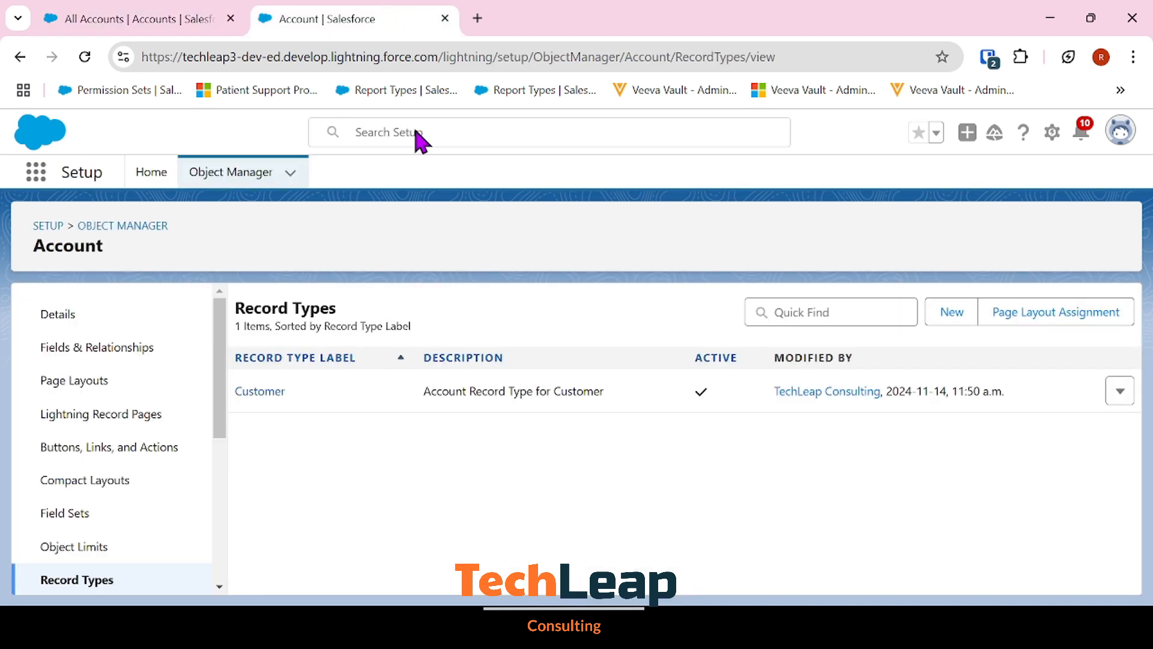
- Start a new active Account record type labelled Individual, with the description "Account Record Type for Individual"
{"action": "left_click", "coordinate": [951, 312]}
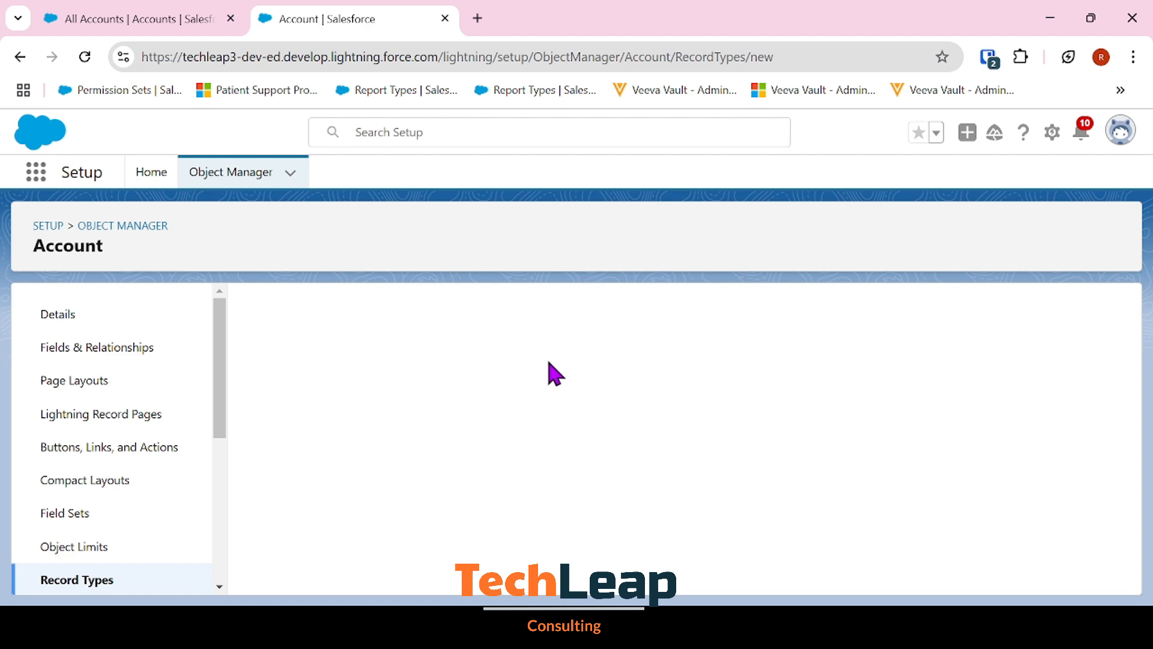
{"action": "scroll", "coordinate": [558, 466], "scroll_direction": "down", "scroll_amount": 3}
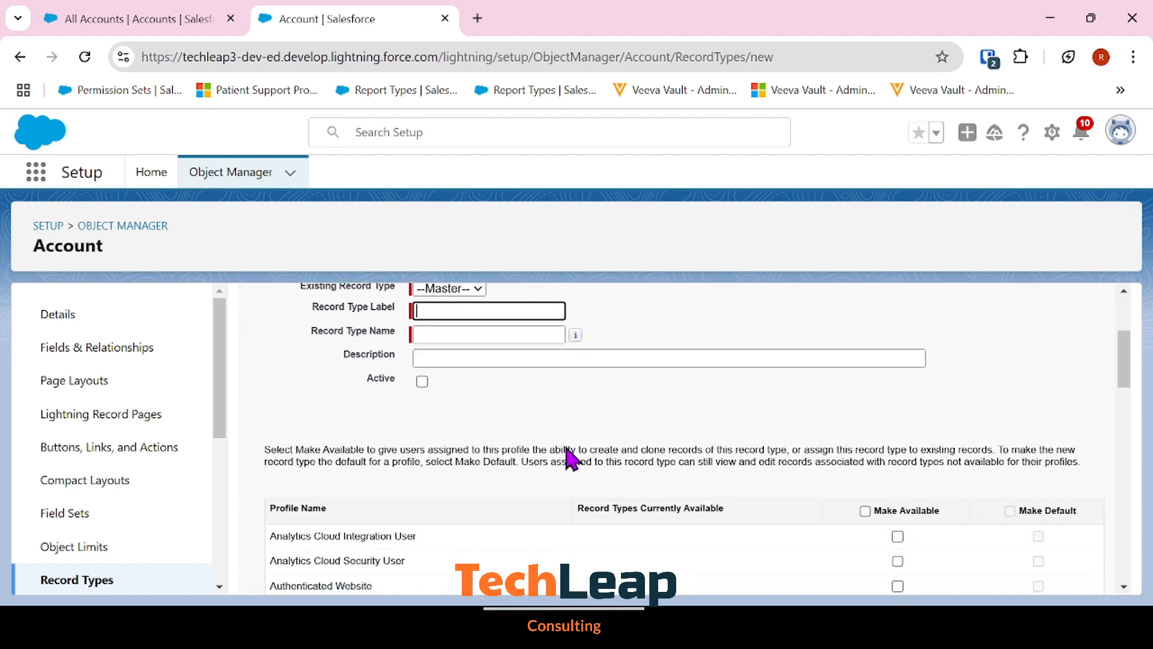
{"action": "scroll", "coordinate": [564, 451], "scroll_direction": "up", "scroll_amount": 2}
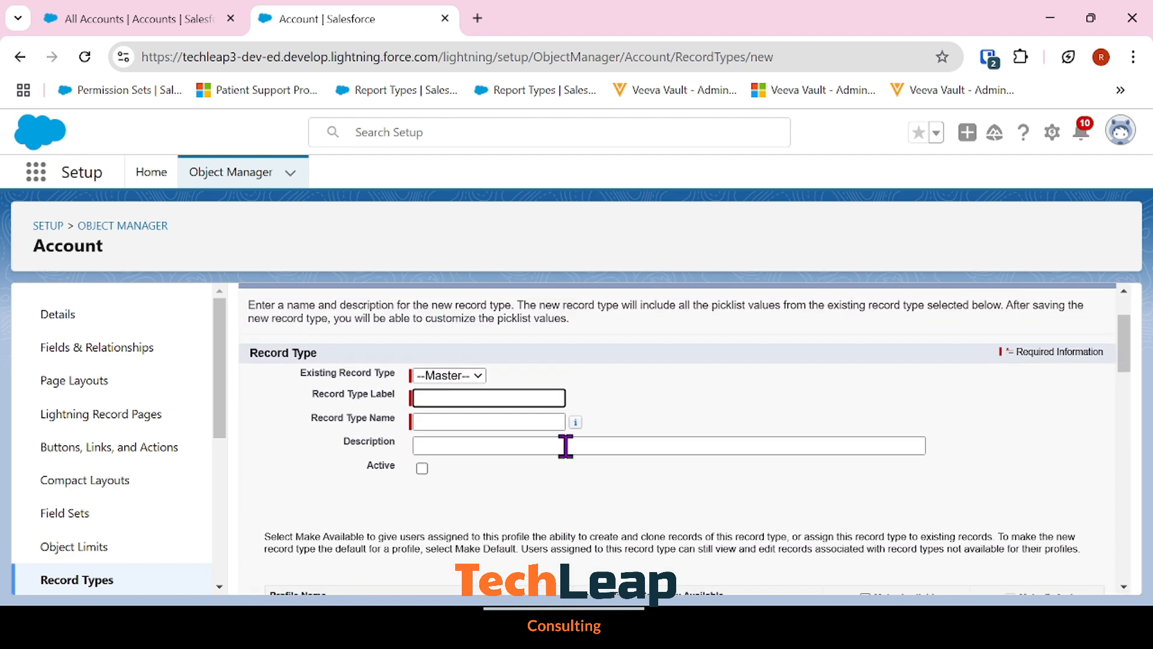
{"action": "left_click", "coordinate": [549, 400]}
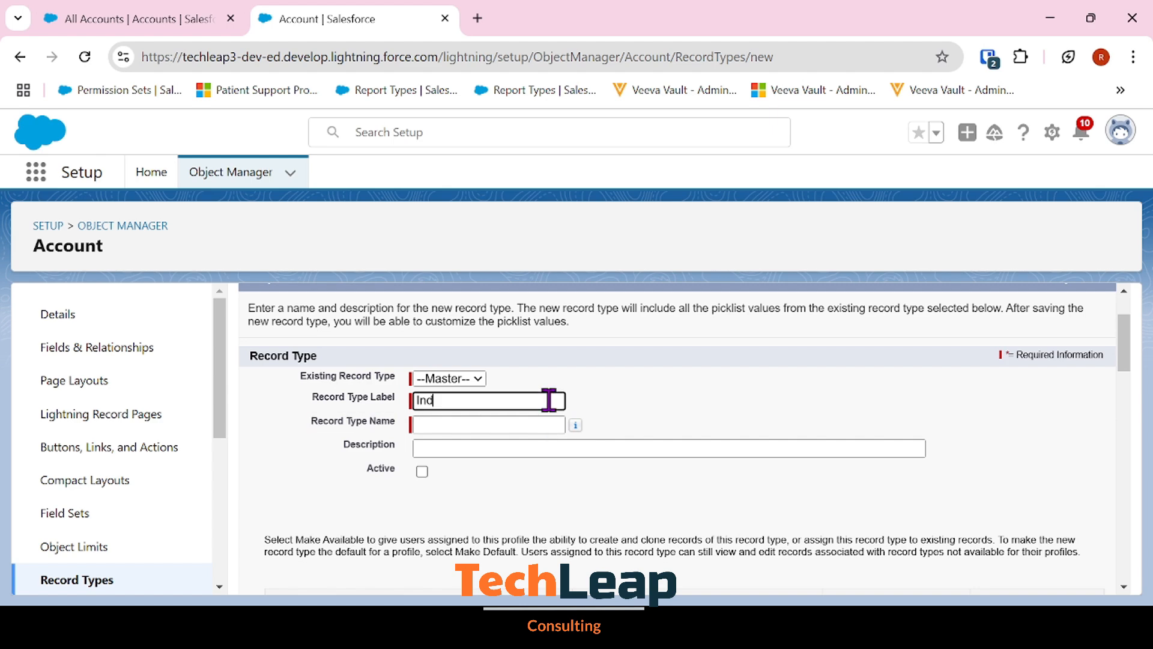
{"action": "type", "text": "Individual"}
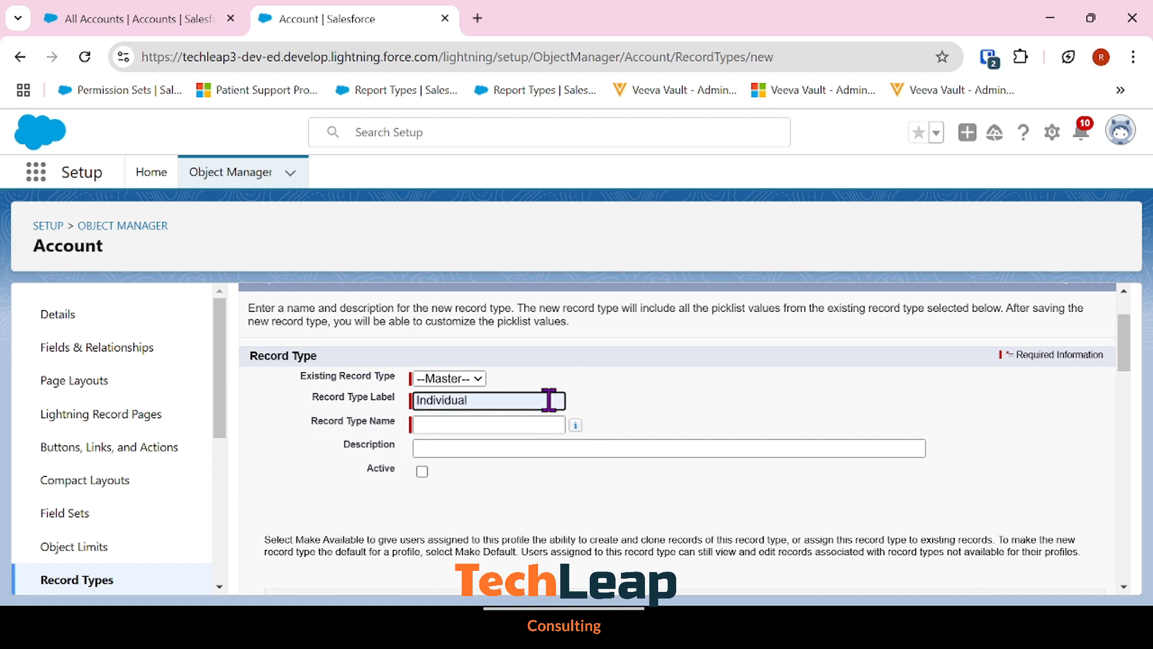
{"action": "key", "text": "Tab"}
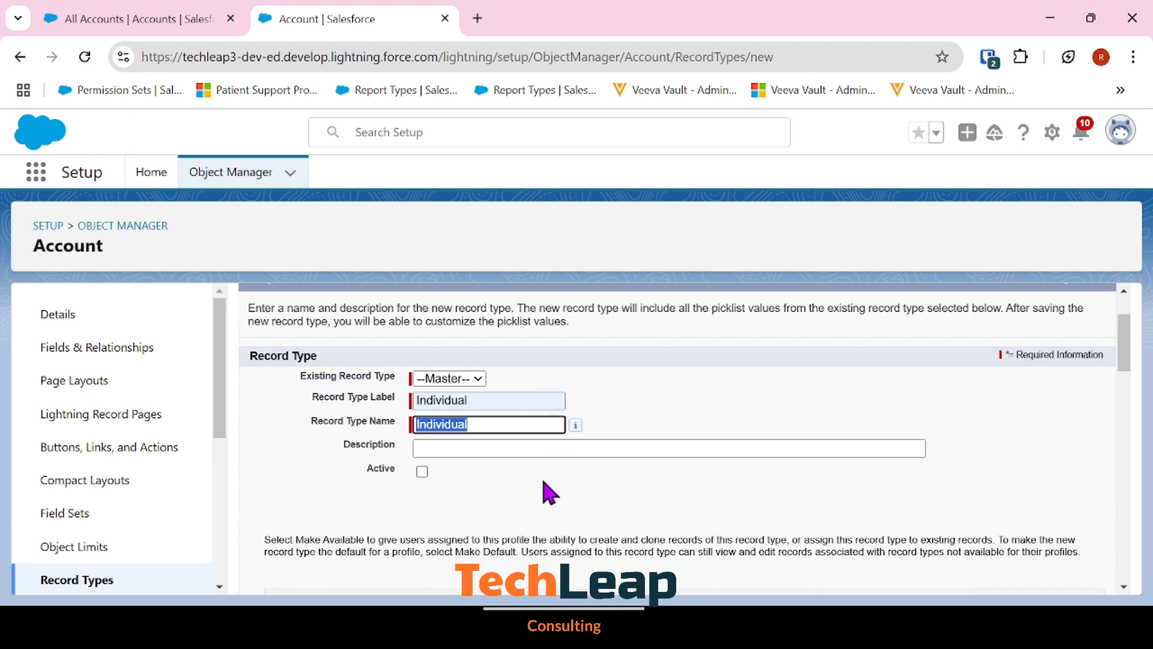
{"action": "left_click", "coordinate": [555, 453]}
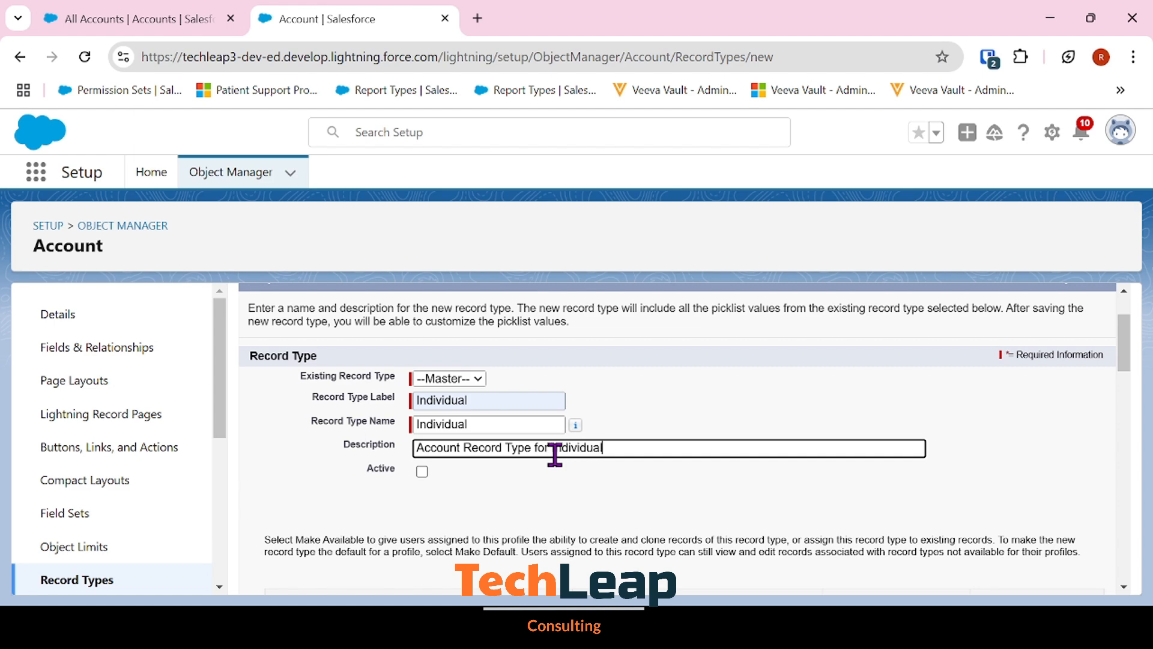
{"action": "left_click", "coordinate": [422, 471]}
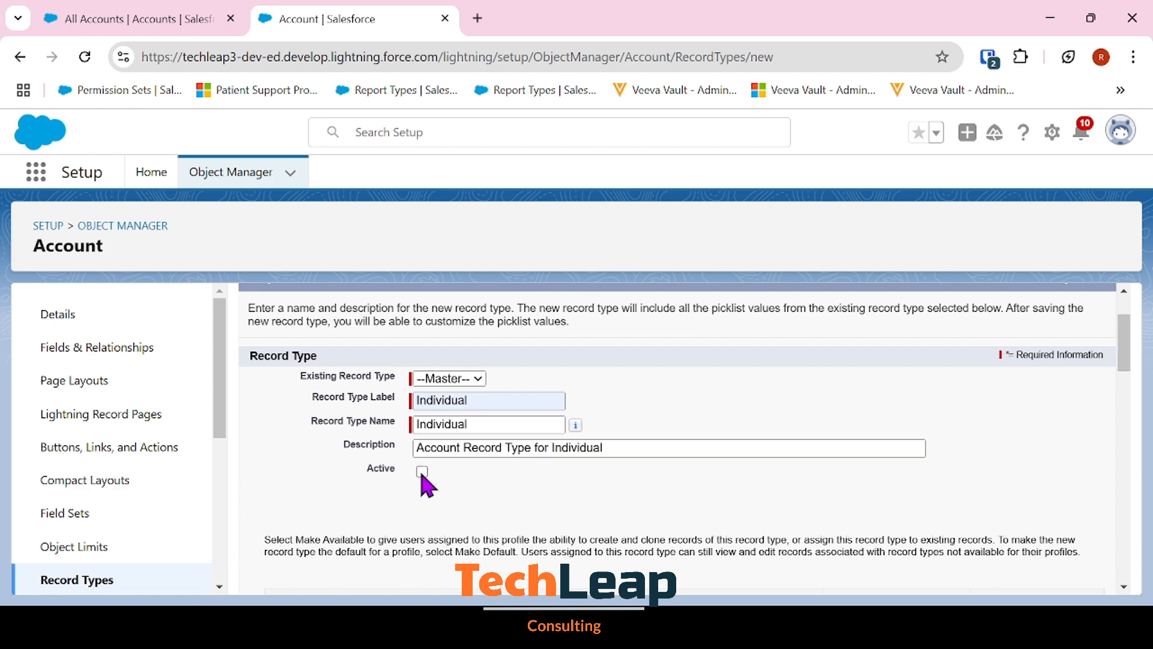
- Make the Individual record type available to the Custom: Sales Profile and System Administrator profiles, and continue to page layout assignment
{"action": "scroll", "coordinate": [899, 417], "scroll_direction": "down", "scroll_amount": 3}
{"action": "scroll", "coordinate": [412, 535], "scroll_direction": "down", "scroll_amount": 3}
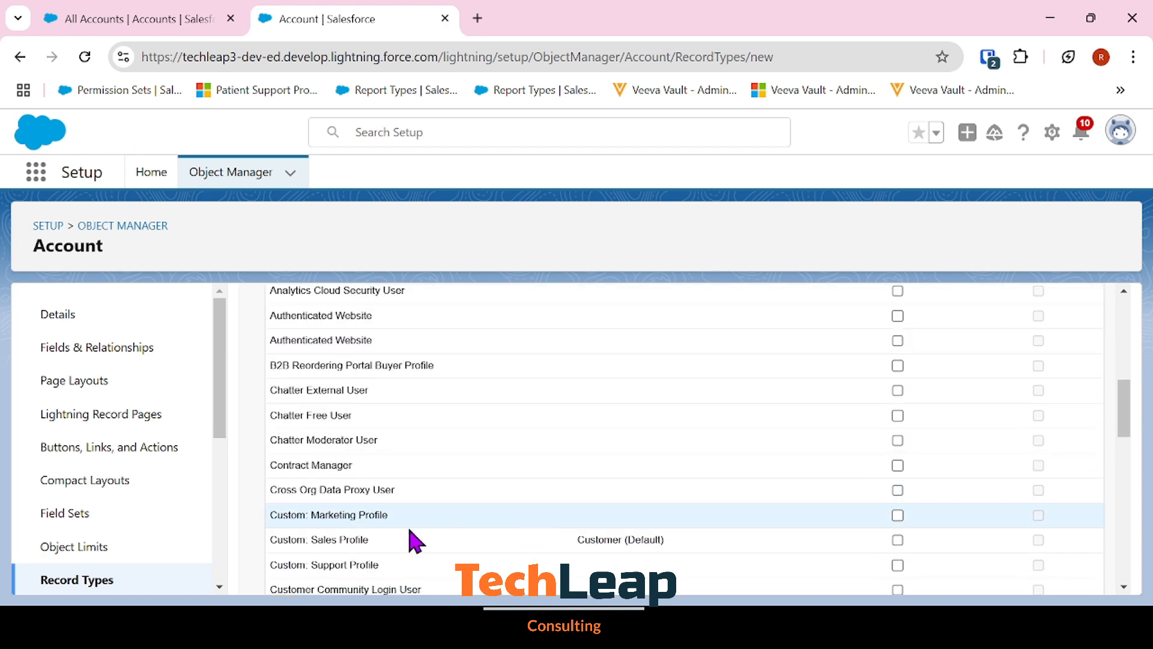
{"action": "left_click_drag", "start_coordinate": [270, 540], "coordinate": [973, 552]}
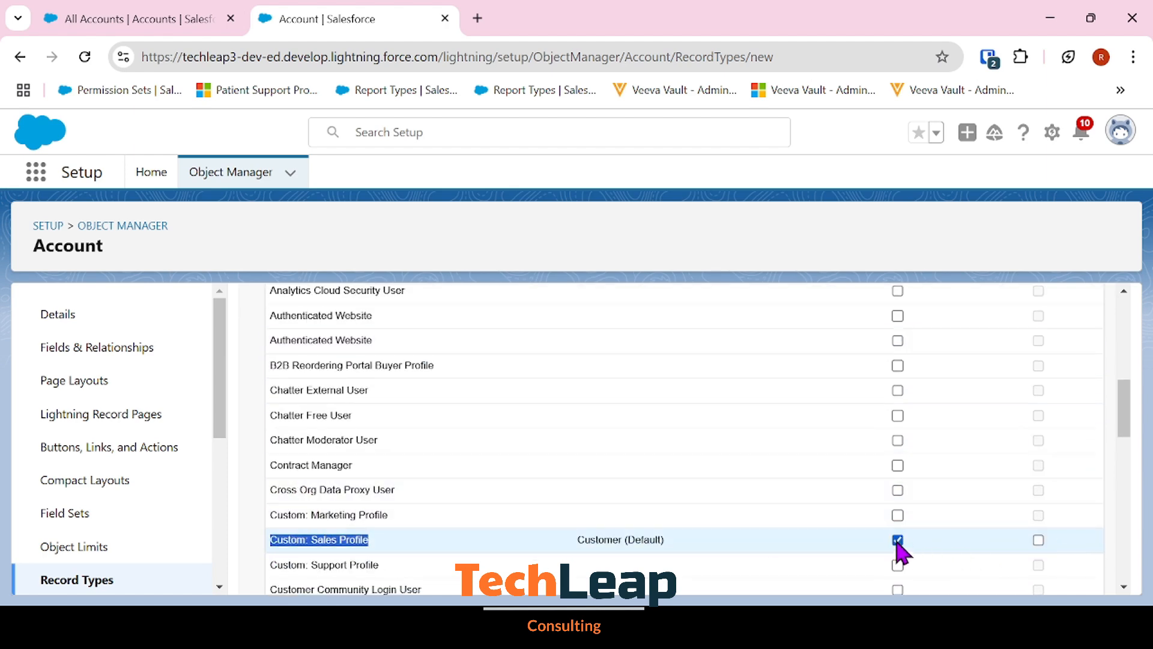
{"action": "scroll", "coordinate": [937, 537], "scroll_direction": "down", "scroll_amount": 5}
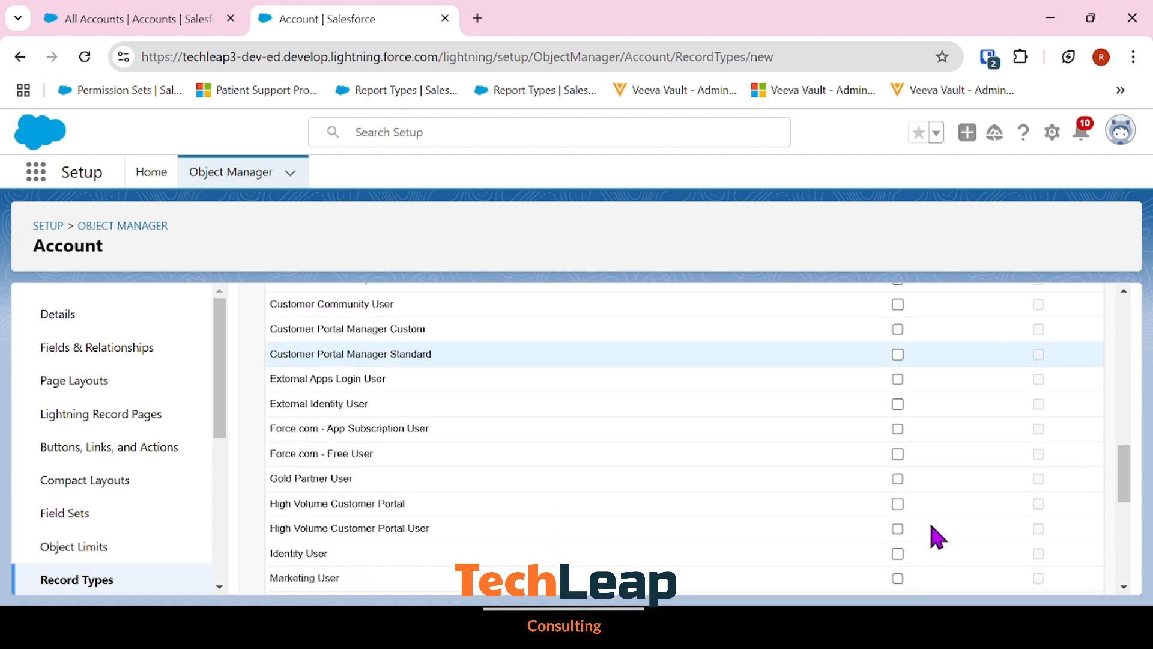
{"action": "scroll", "coordinate": [934, 536], "scroll_direction": "down", "scroll_amount": 5}
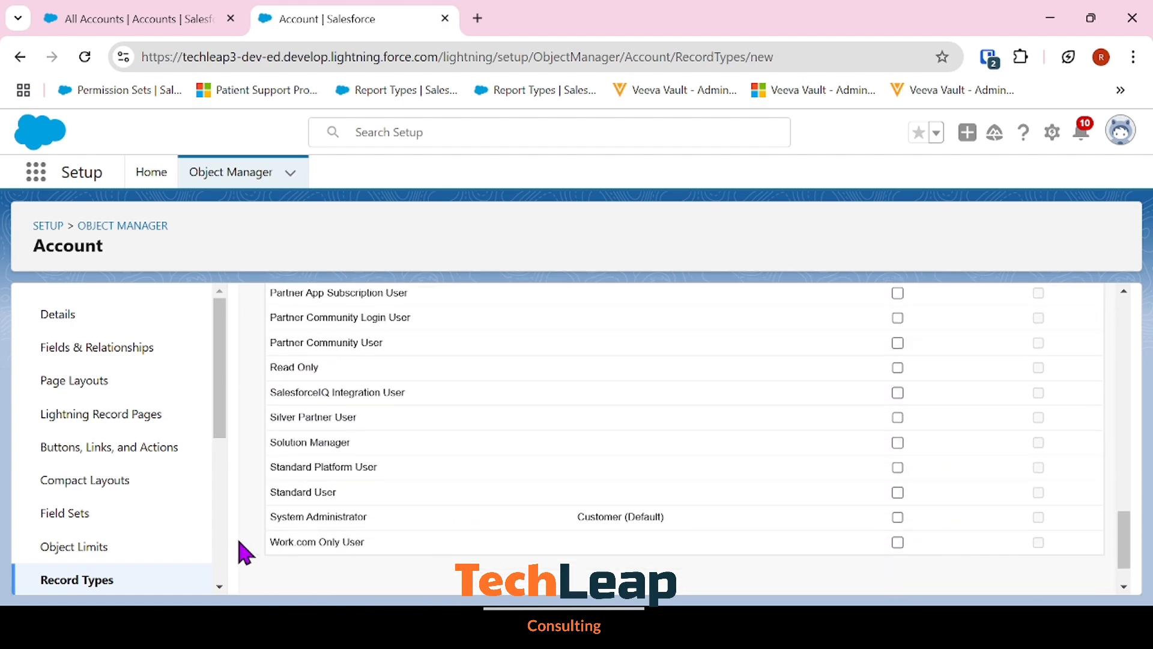
{"action": "left_click_drag", "start_coordinate": [272, 522], "coordinate": [380, 528]}
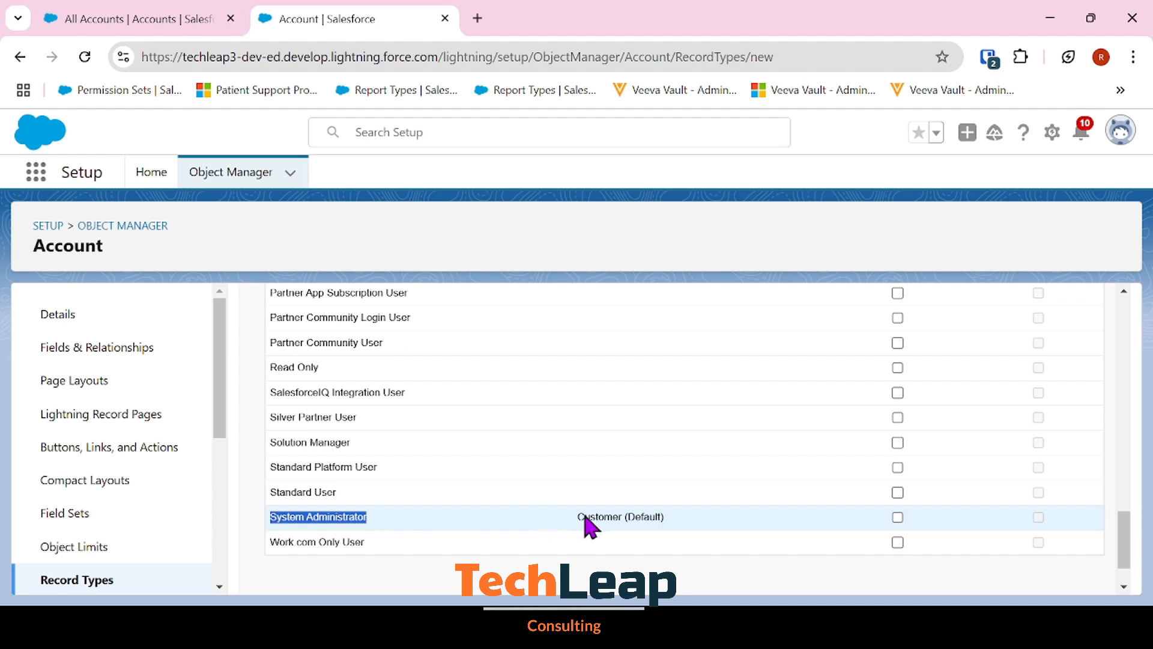
{"action": "left_click_drag", "start_coordinate": [578, 516], "coordinate": [666, 518]}
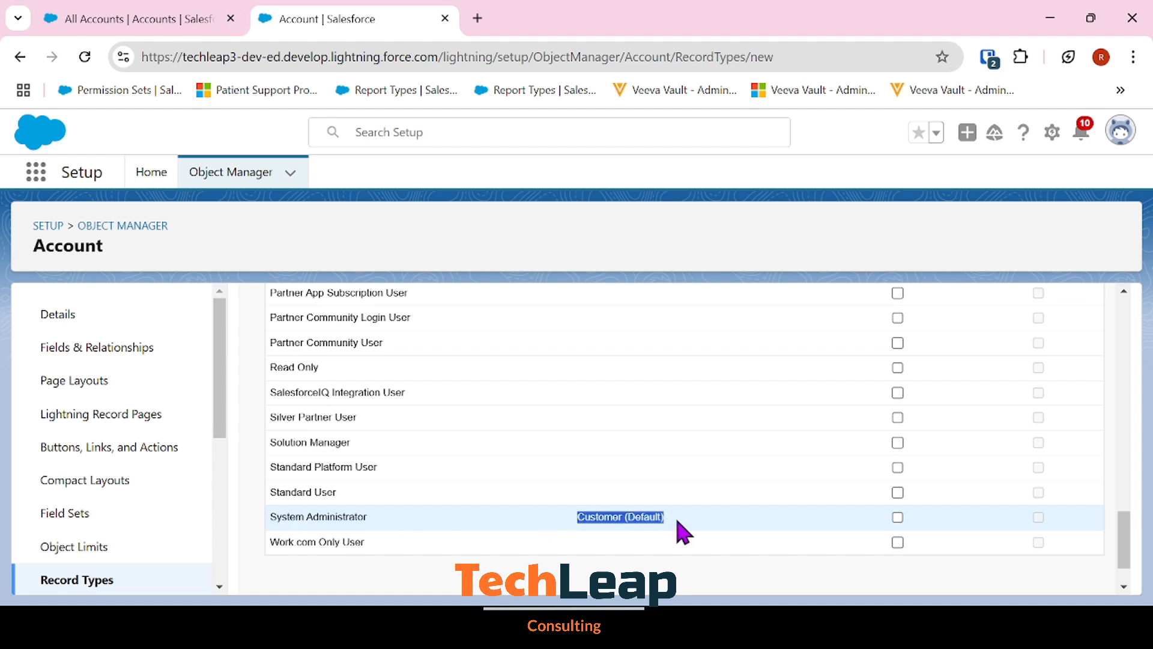
{"action": "left_click", "coordinate": [897, 517]}
{"action": "scroll", "coordinate": [1021, 510], "scroll_direction": "down", "scroll_amount": 1}
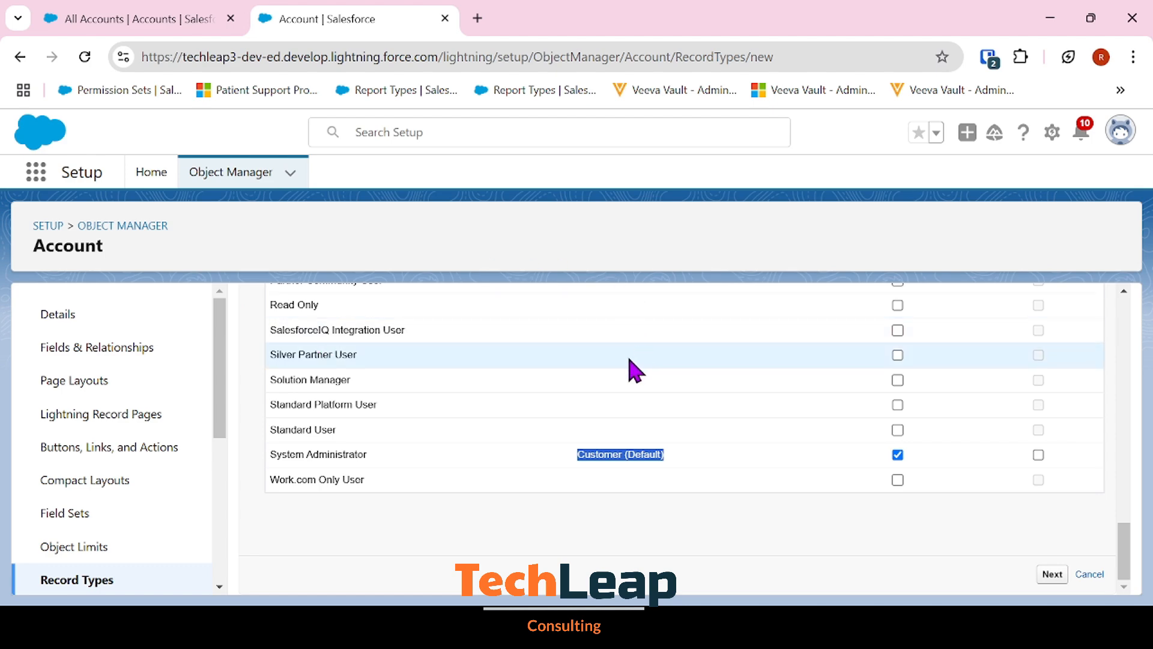
{"action": "scroll", "coordinate": [640, 394], "scroll_direction": "down", "scroll_amount": 1}
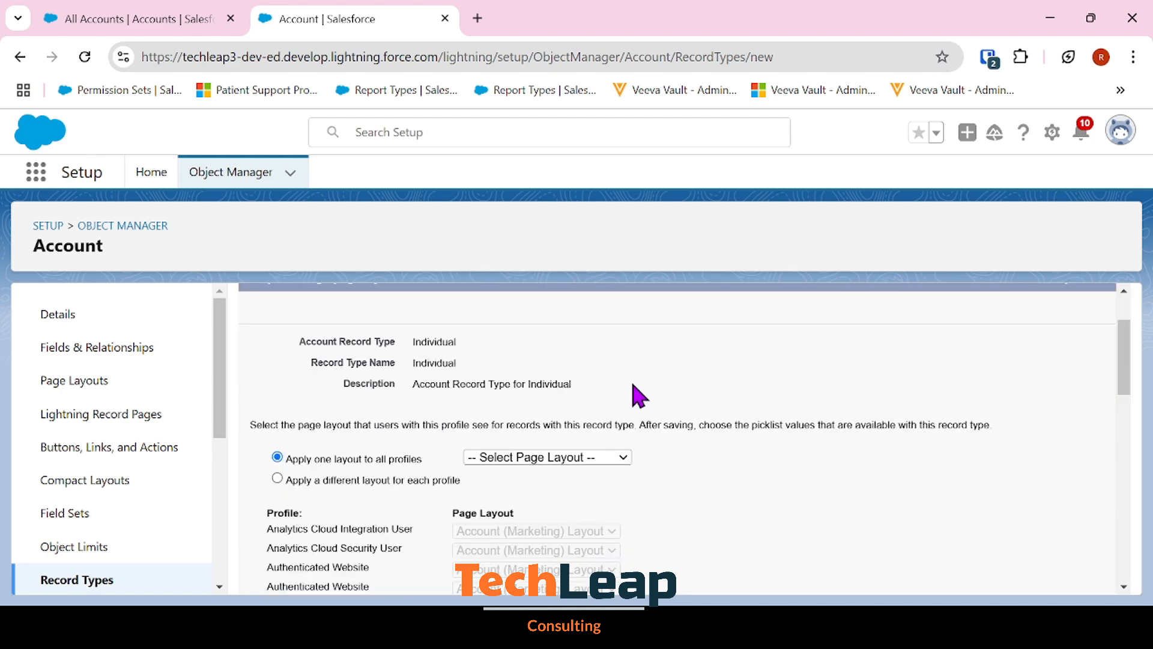
- Apply the Account (Sales) Layout to all profiles, save the Individual record type and return to the record types list
{"action": "left_click", "coordinate": [547, 457]}
{"action": "left_click", "coordinate": [556, 471]}
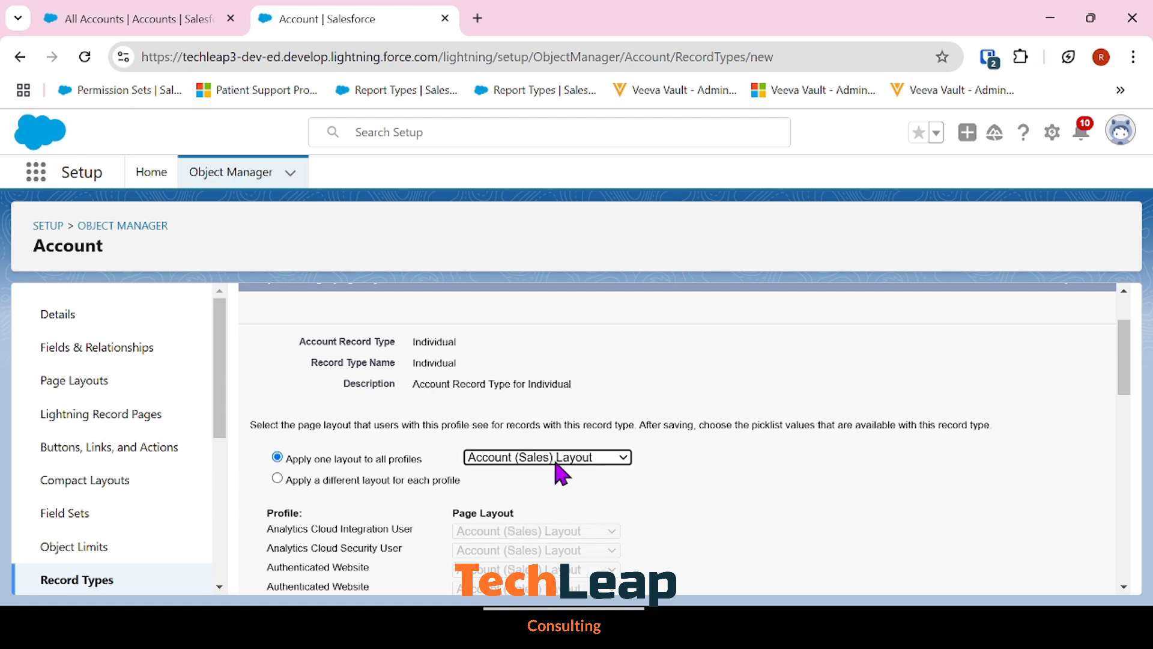
{"action": "scroll", "coordinate": [592, 404], "scroll_direction": "down", "scroll_amount": 10}
{"action": "scroll", "coordinate": [592, 403], "scroll_direction": "down", "scroll_amount": 5}
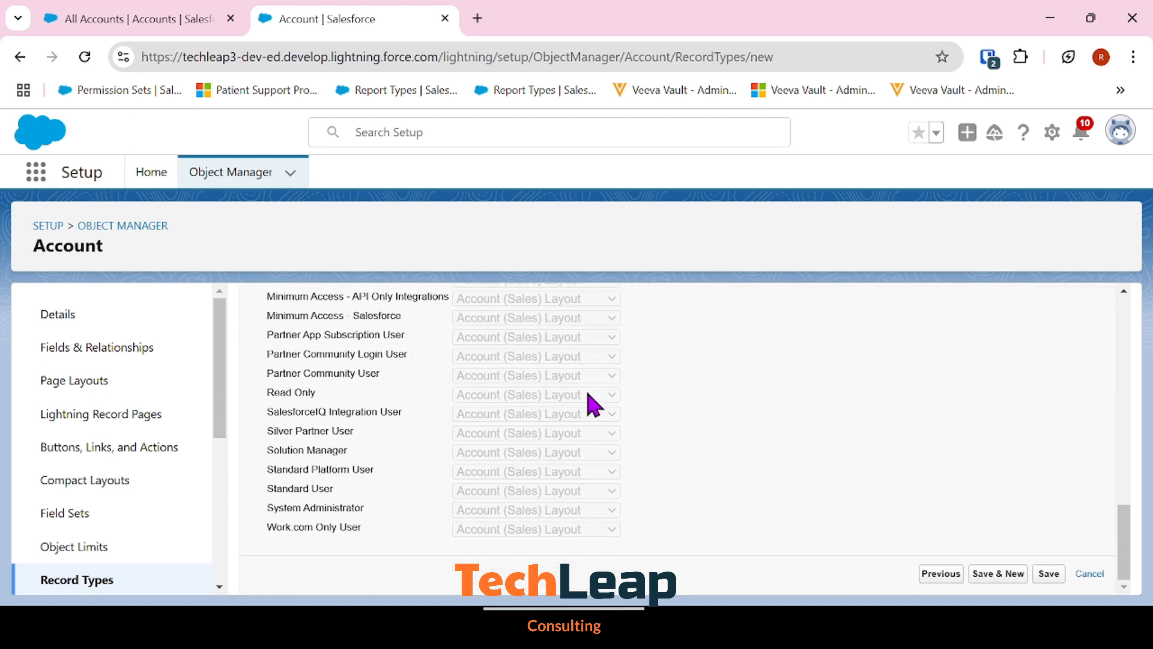
{"action": "left_click", "coordinate": [1068, 573]}
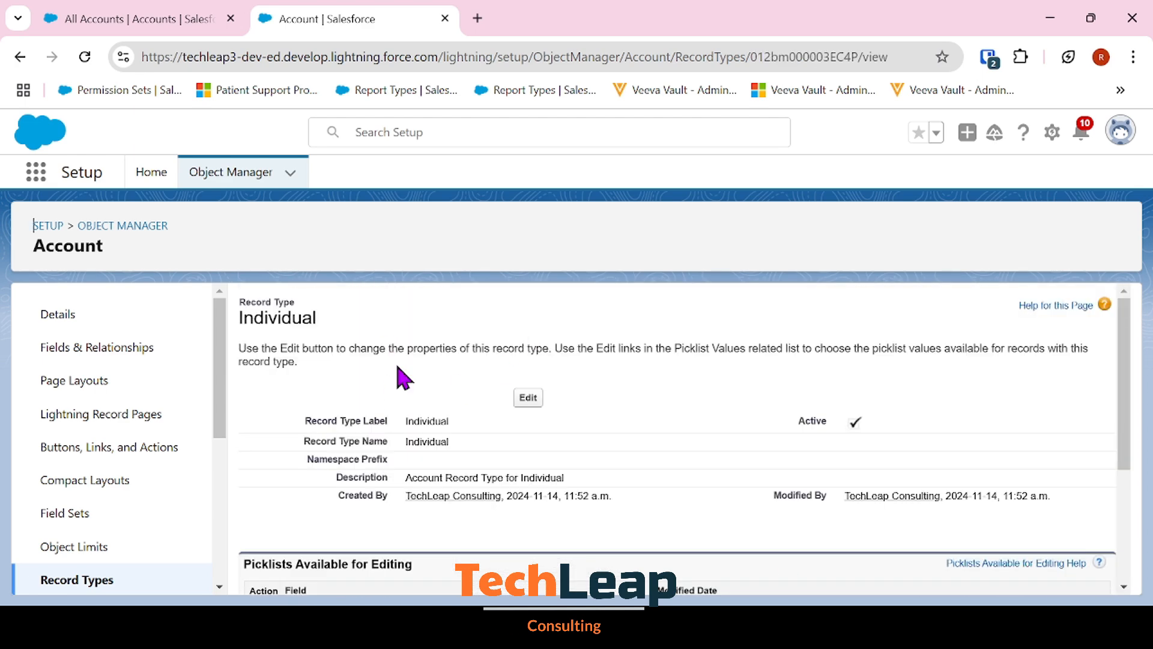
{"action": "left_click", "coordinate": [69, 592]}
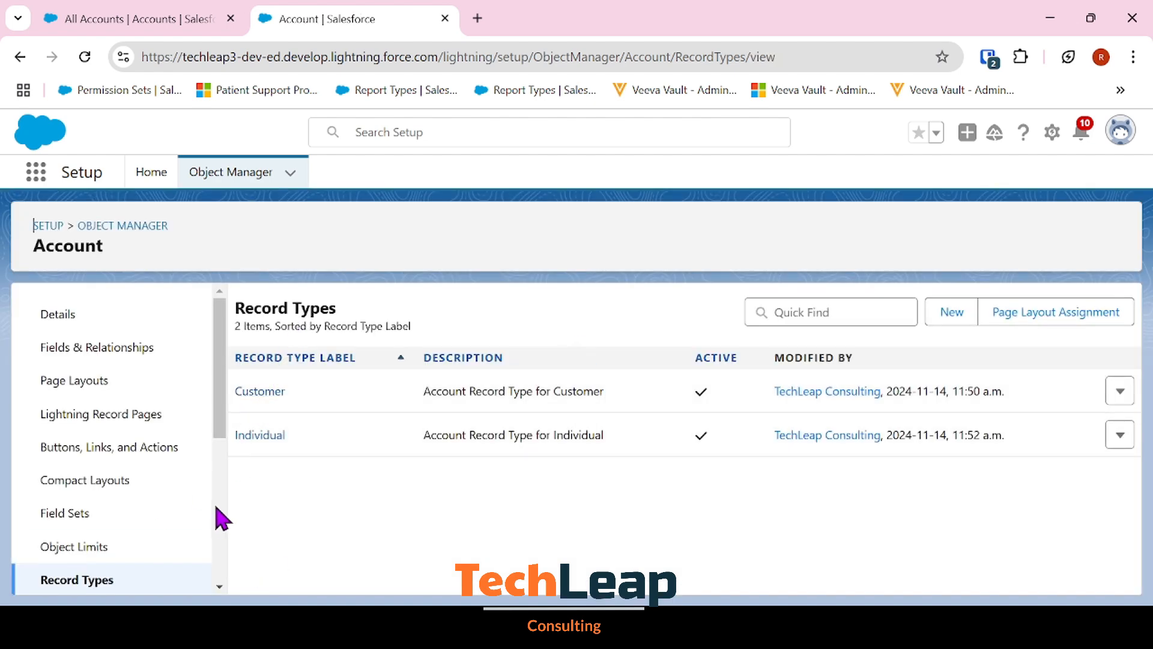
{"action": "scroll", "coordinate": [218, 514], "scroll_direction": "down", "scroll_amount": 2}
- Reload the accounts list and start a new account to examine the record type choices offered
{"action": "left_click", "coordinate": [144, 20]}
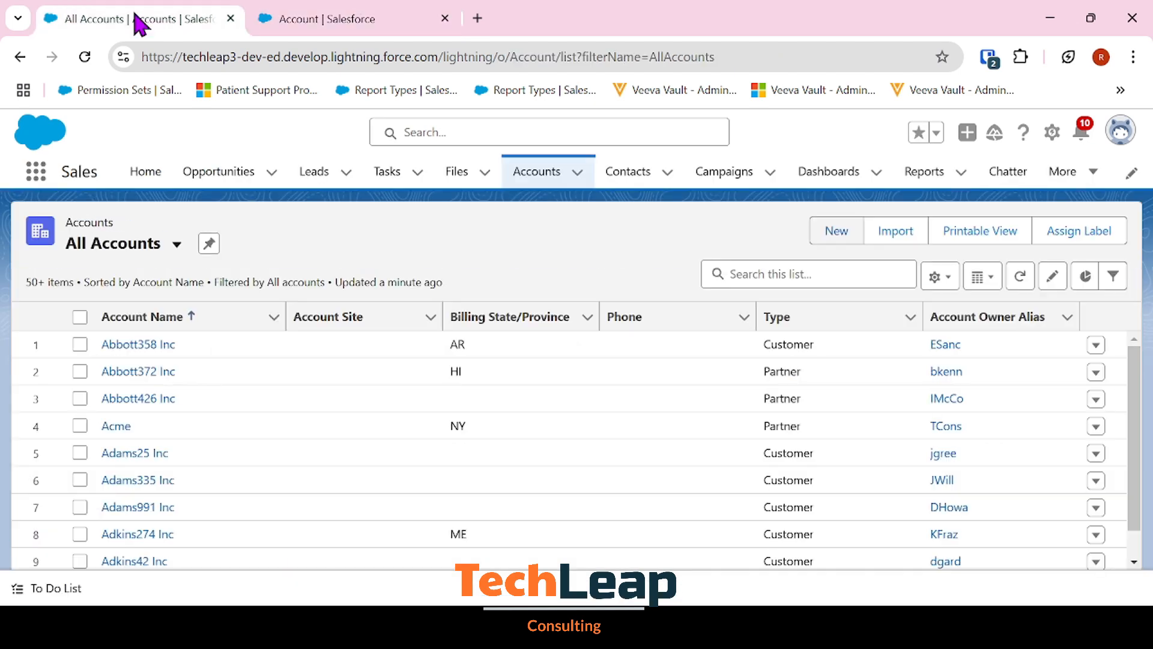
{"action": "left_click", "coordinate": [90, 57]}
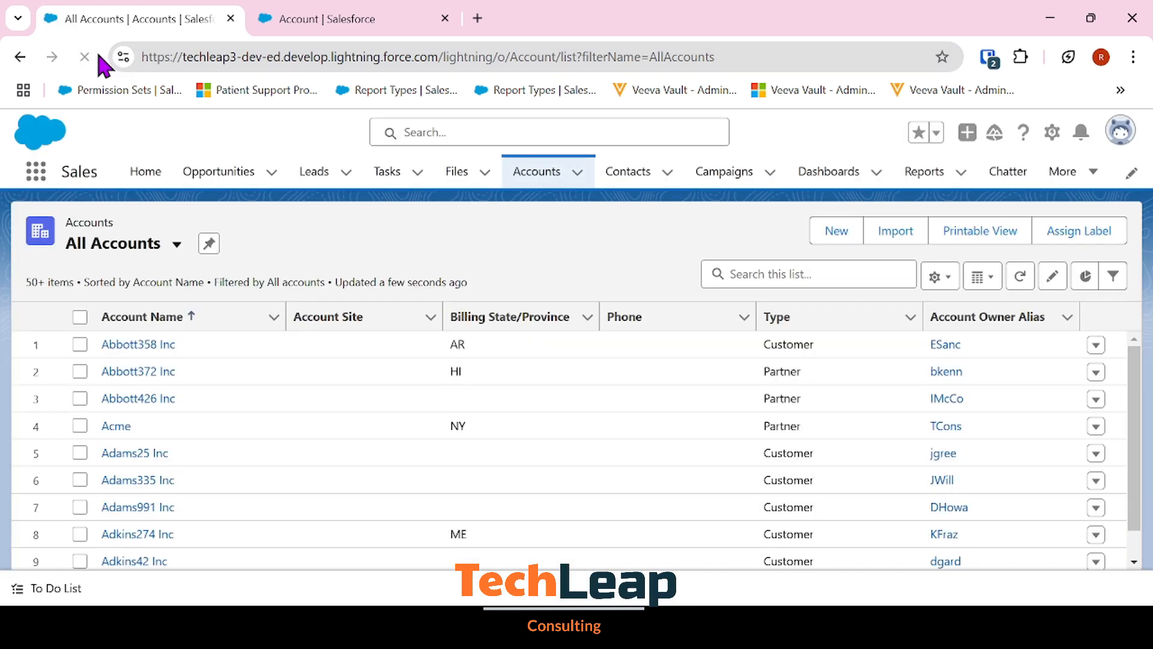
{"action": "left_click", "coordinate": [839, 236]}
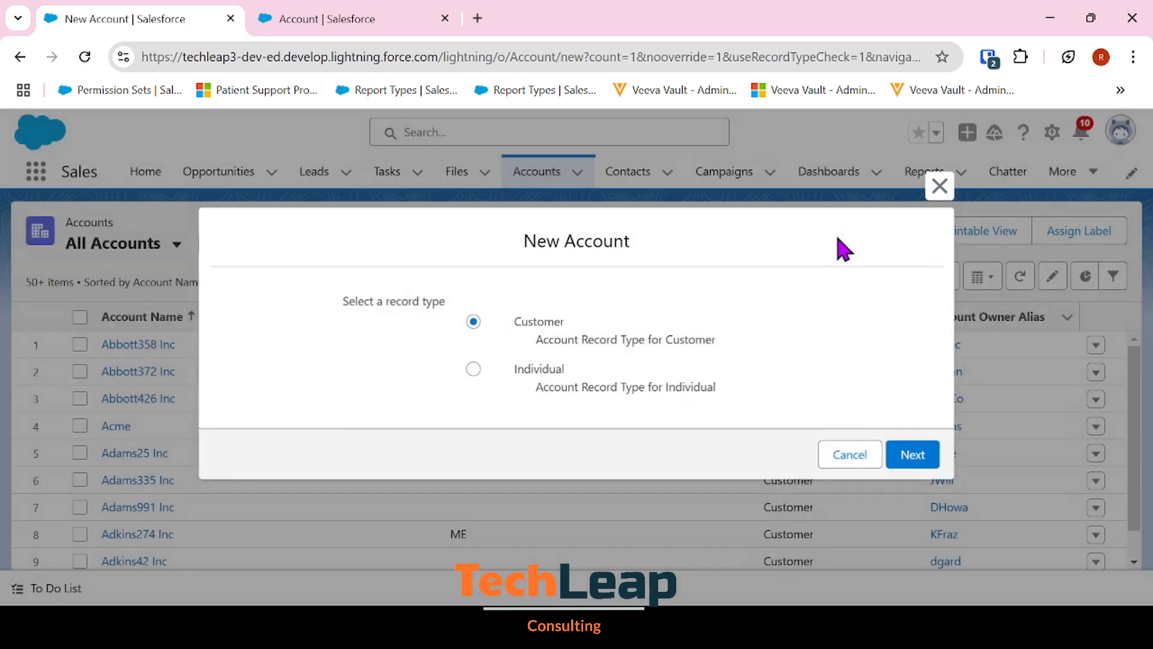
{"action": "left_click_drag", "start_coordinate": [278, 306], "coordinate": [754, 366]}
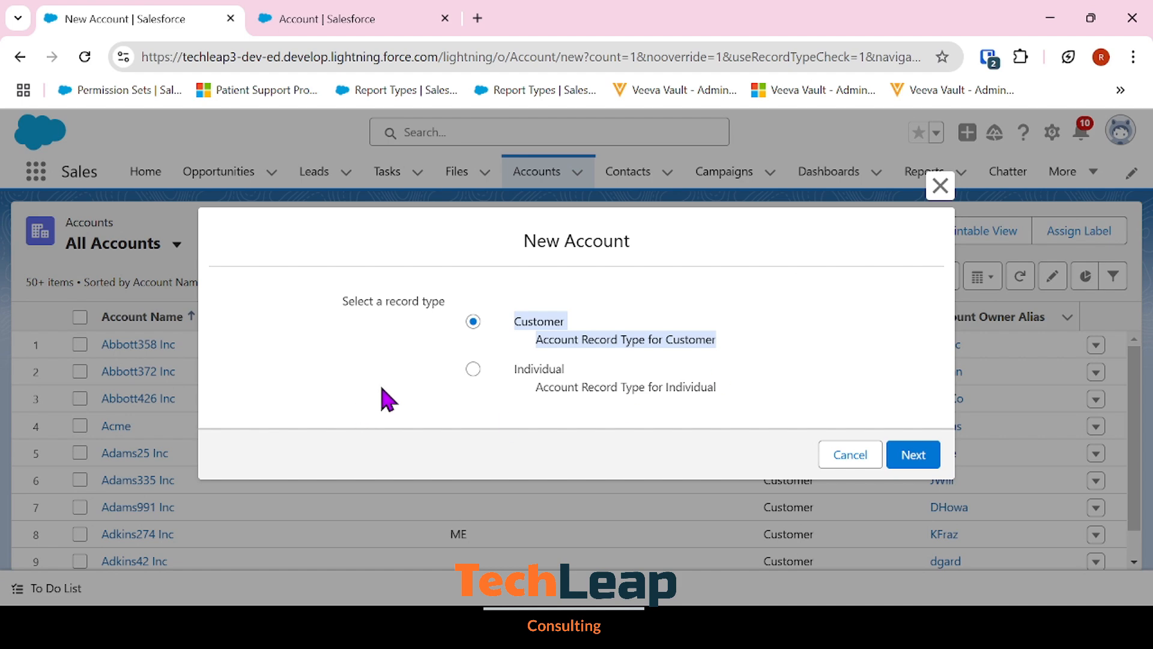
{"action": "left_click_drag", "start_coordinate": [516, 368], "coordinate": [839, 406]}
{"action": "left_click", "coordinate": [824, 400]}
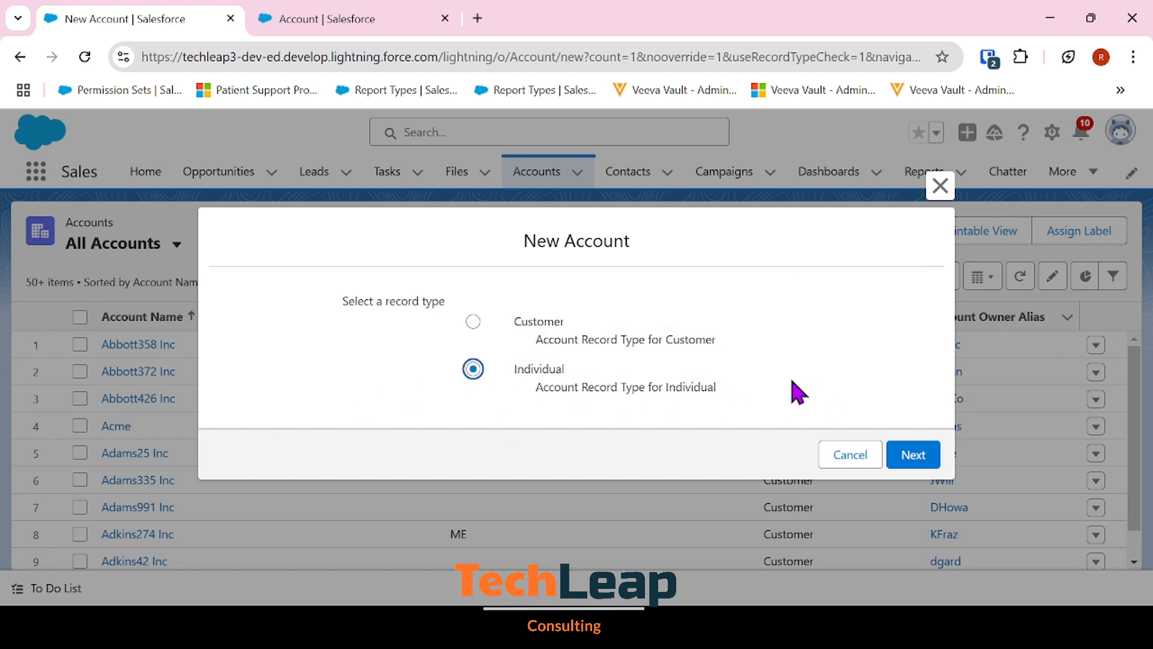
- Open the new account form with the Customer record type, check the Type picklist options, and cancel the form
{"action": "left_click", "coordinate": [474, 321]}
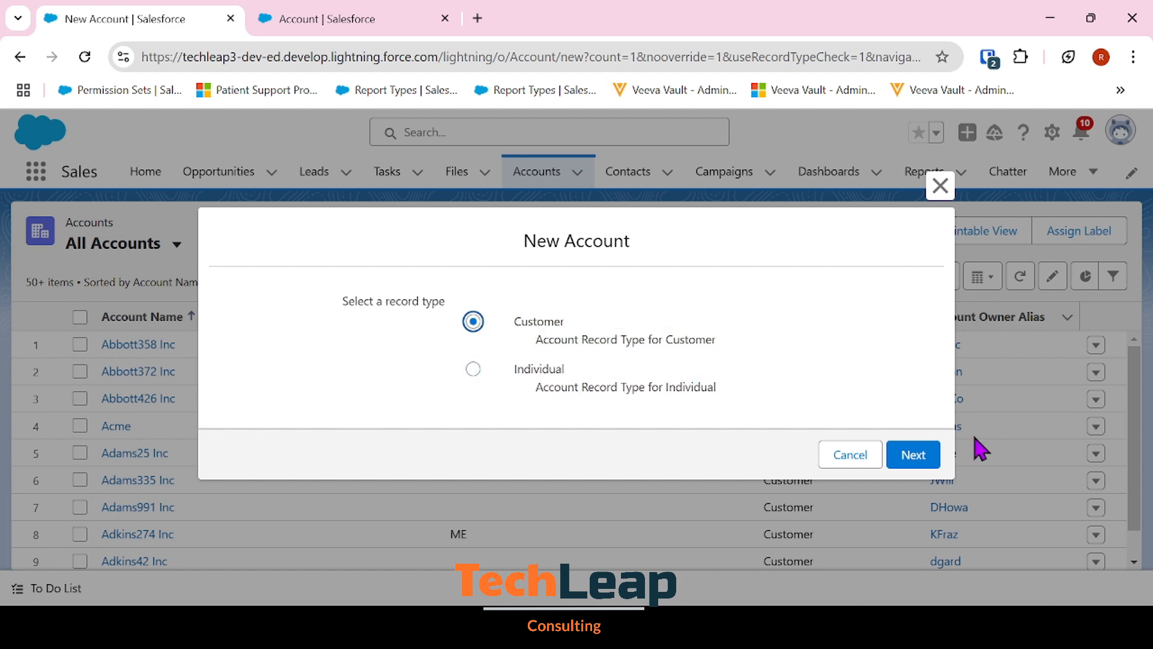
{"action": "left_click", "coordinate": [914, 455]}
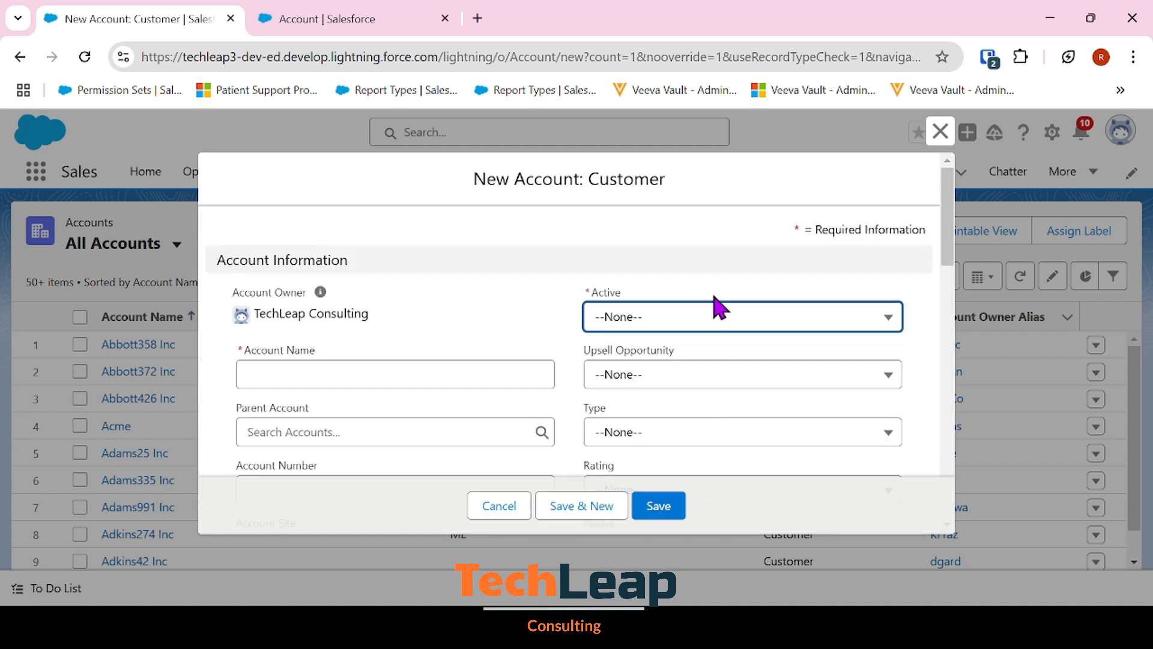
{"action": "scroll", "coordinate": [643, 309], "scroll_direction": "down", "scroll_amount": 2}
{"action": "left_click", "coordinate": [625, 344]}
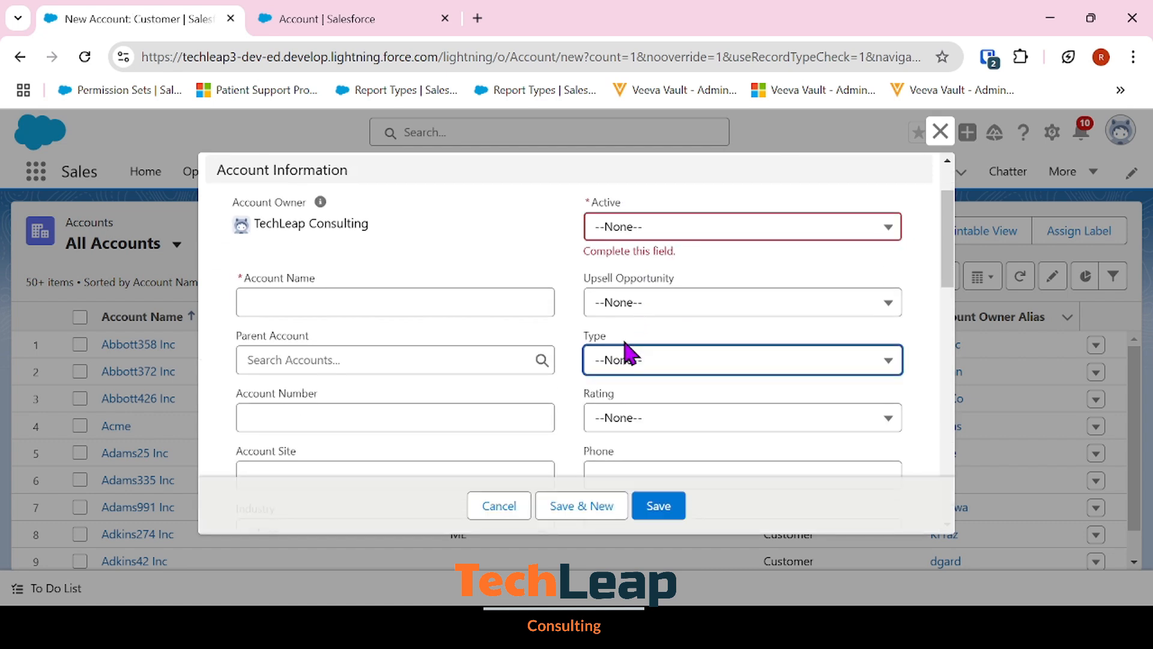
{"action": "left_click", "coordinate": [620, 362]}
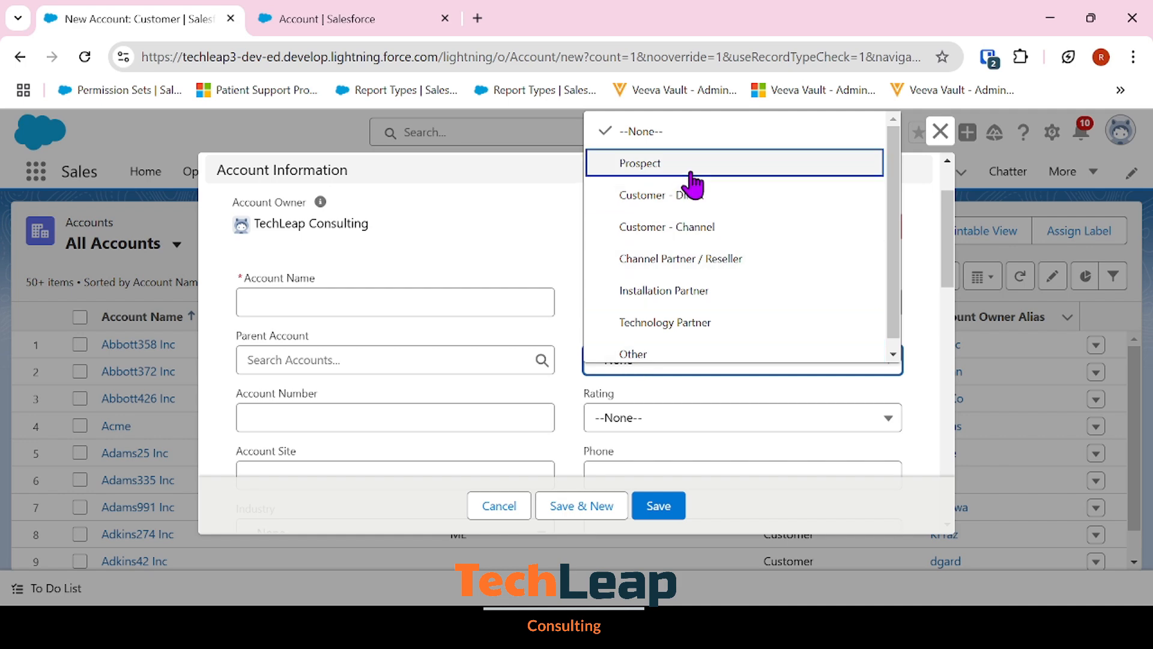
{"action": "scroll", "coordinate": [890, 176], "scroll_direction": "down", "scroll_amount": 1}
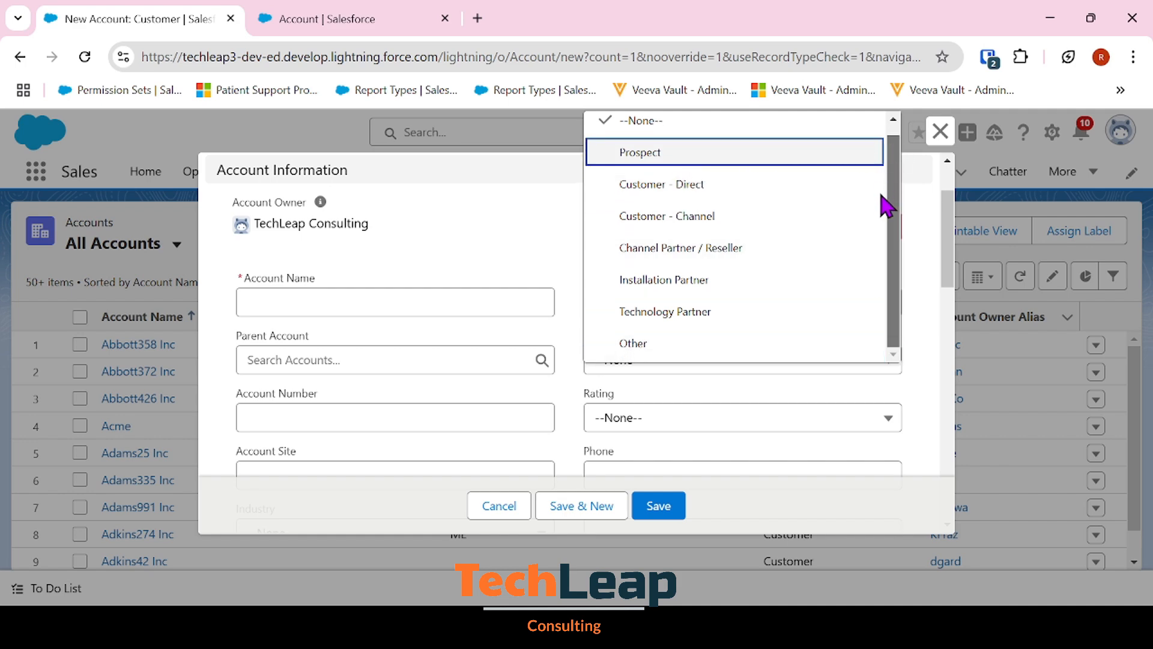
{"action": "left_click", "coordinate": [480, 576]}
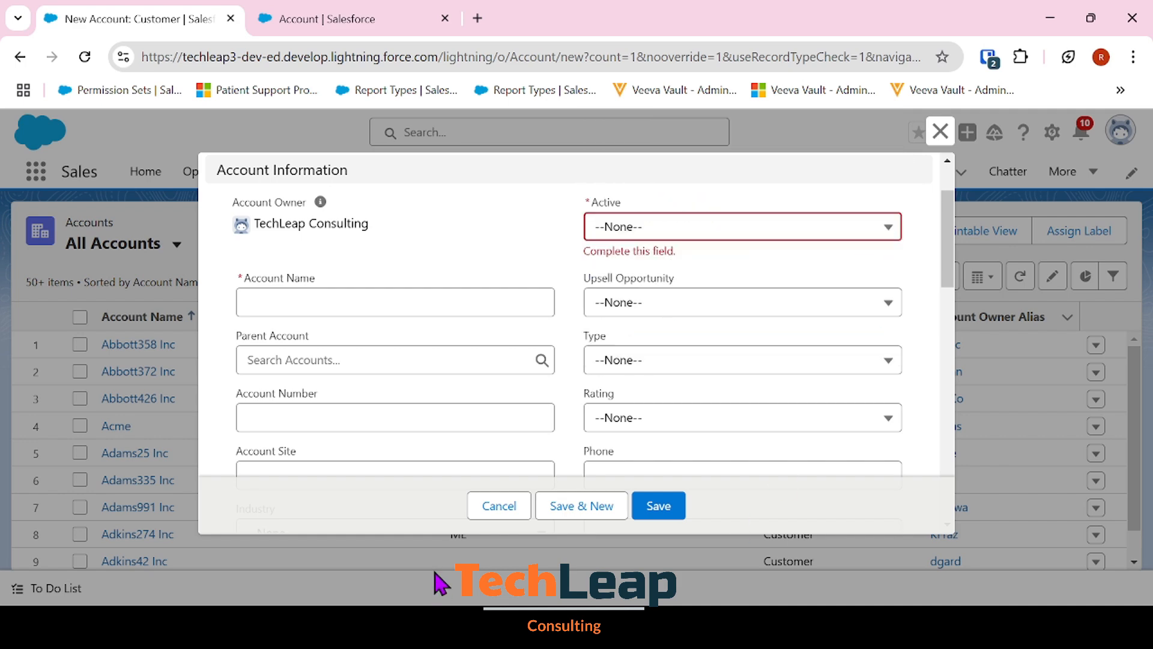
{"action": "left_click", "coordinate": [503, 508]}
- Start another new account with the Individual record type and review the fields on its form
{"action": "left_click", "coordinate": [832, 231]}
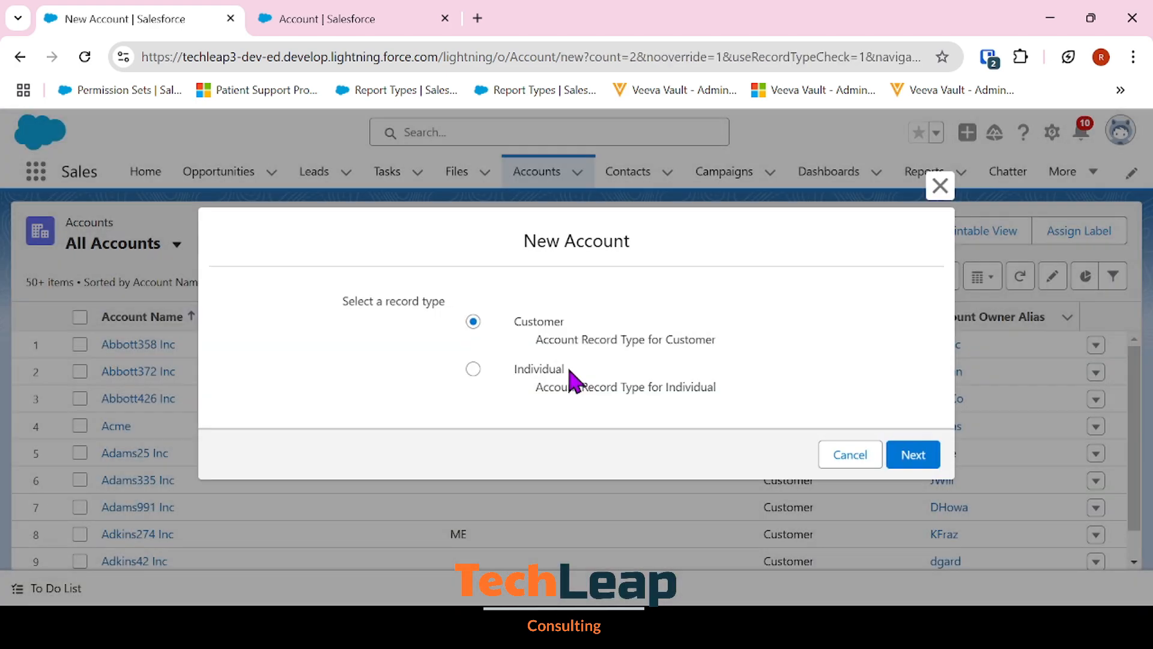
{"action": "left_click", "coordinate": [554, 376]}
{"action": "left_click", "coordinate": [917, 455]}
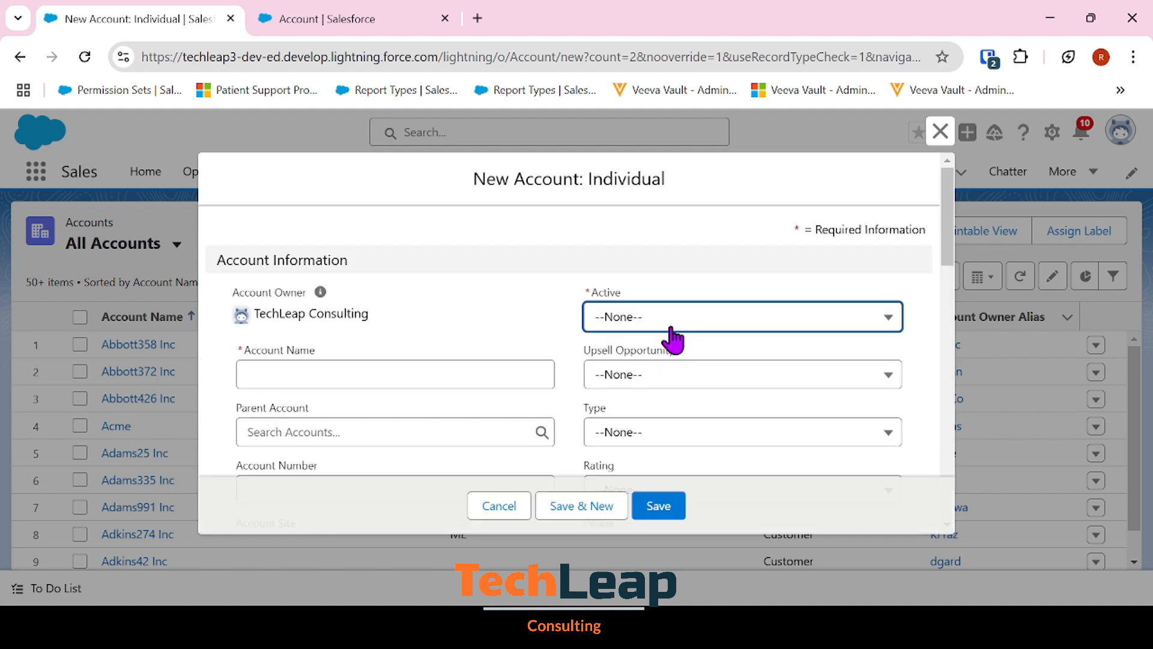
{"action": "scroll", "coordinate": [669, 334], "scroll_direction": "down", "scroll_amount": 5}
{"action": "scroll", "coordinate": [676, 338], "scroll_direction": "up", "scroll_amount": 4}
{"action": "scroll", "coordinate": [673, 335], "scroll_direction": "down", "scroll_amount": 8}
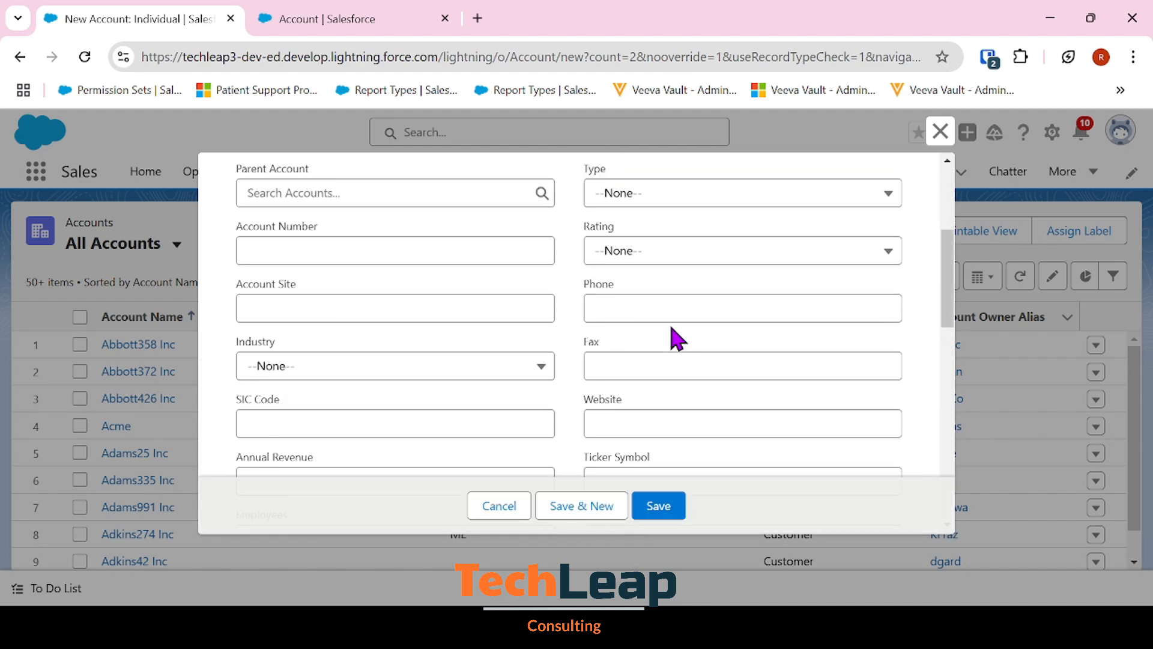
{"action": "scroll", "coordinate": [670, 326], "scroll_direction": "down", "scroll_amount": 5}
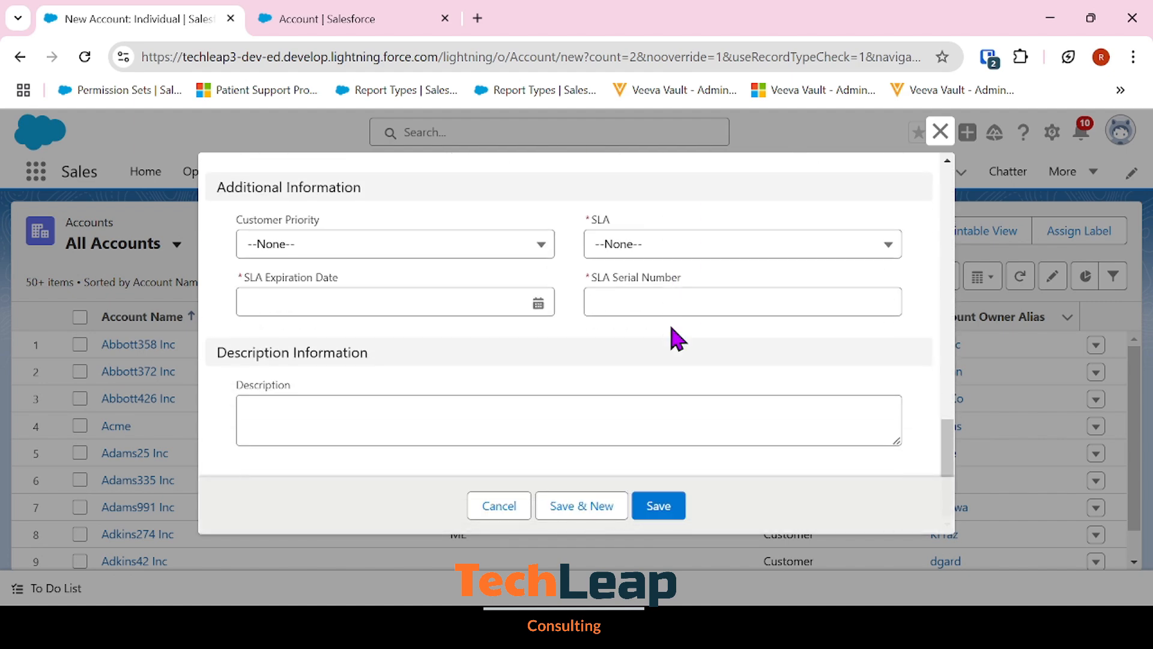
- Check the Type picklist options on the Individual account form and cancel the form
{"action": "scroll", "coordinate": [678, 342], "scroll_direction": "up", "scroll_amount": 6}
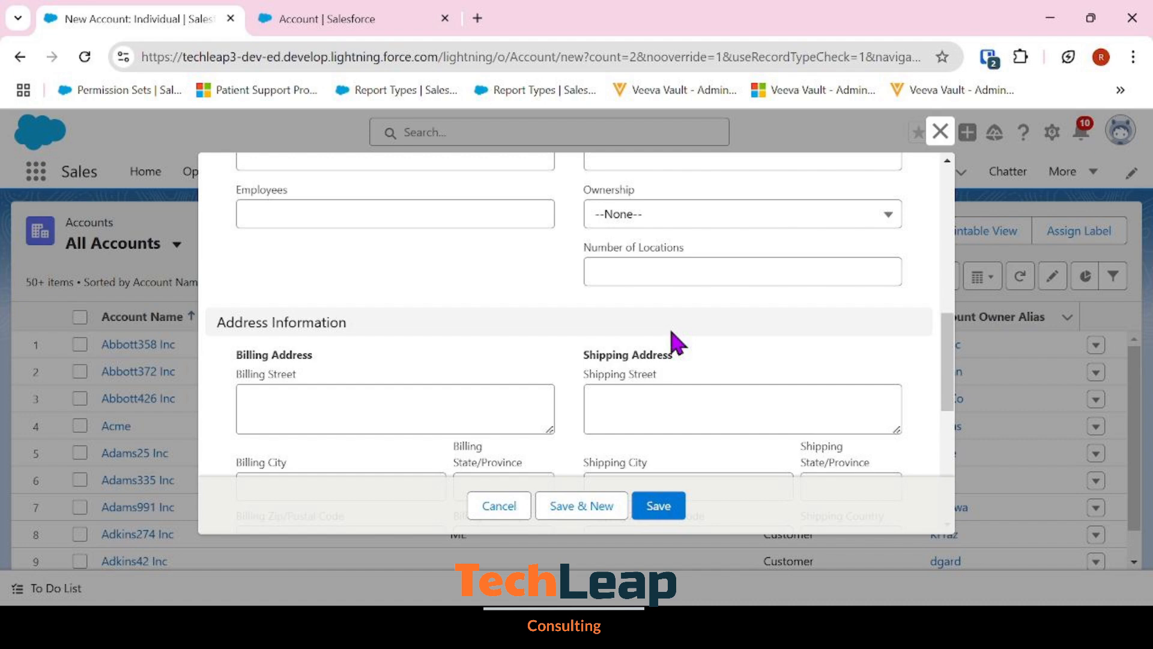
{"action": "scroll", "coordinate": [673, 344], "scroll_direction": "up", "scroll_amount": 8}
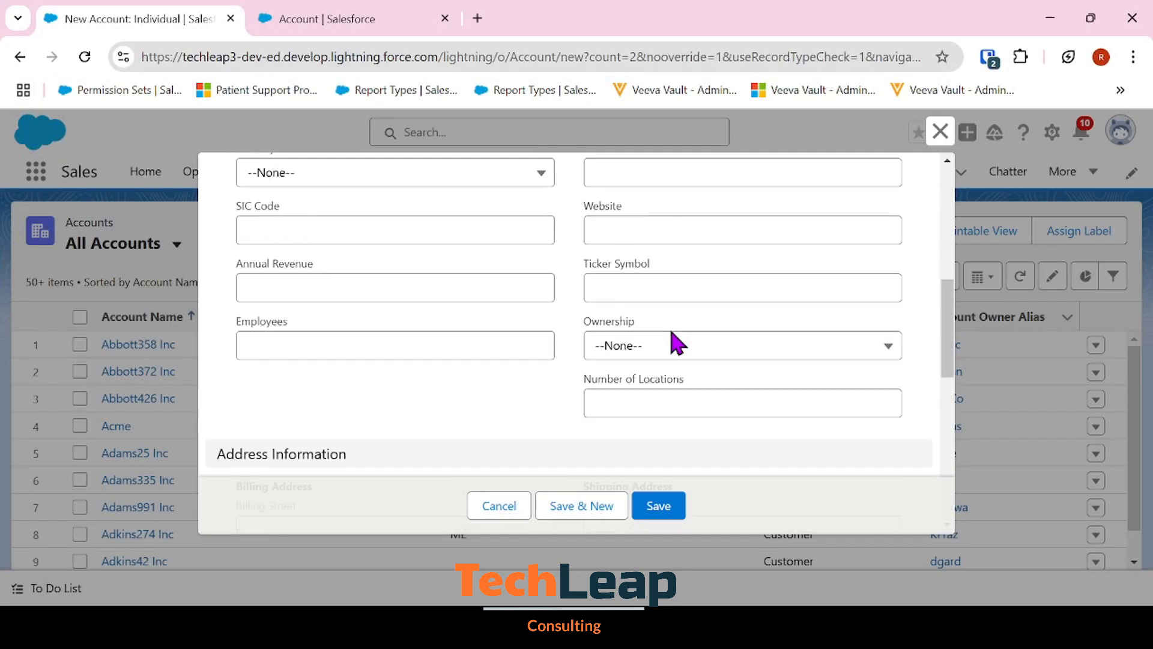
{"action": "scroll", "coordinate": [654, 360], "scroll_direction": "up", "scroll_amount": 2}
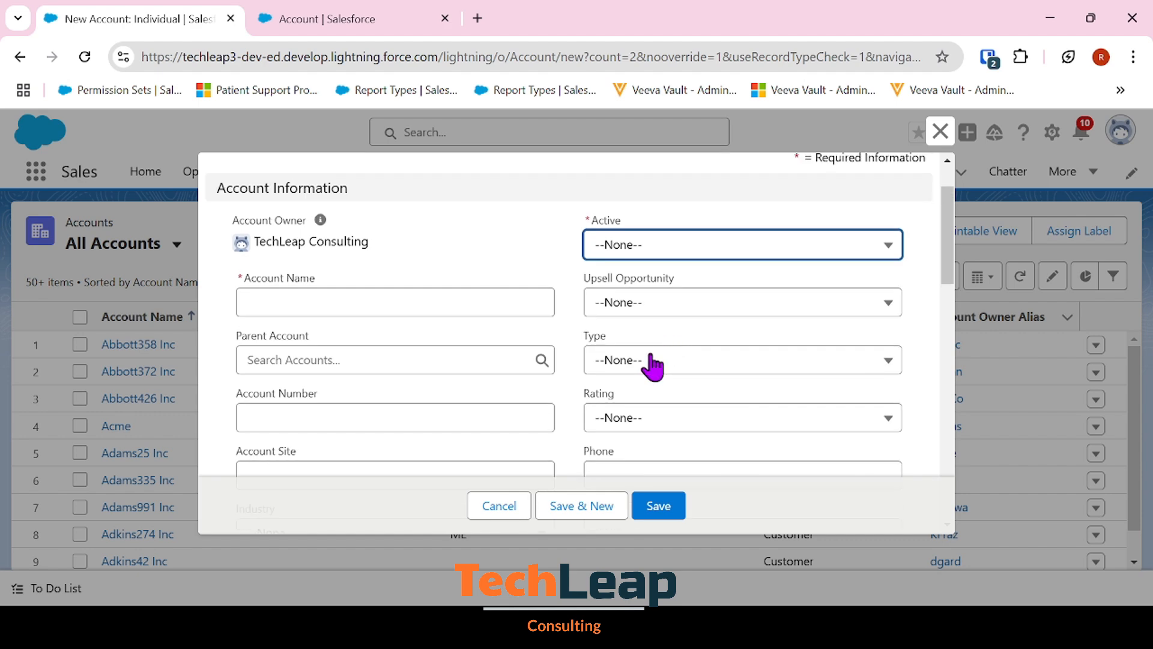
{"action": "left_click", "coordinate": [646, 379]}
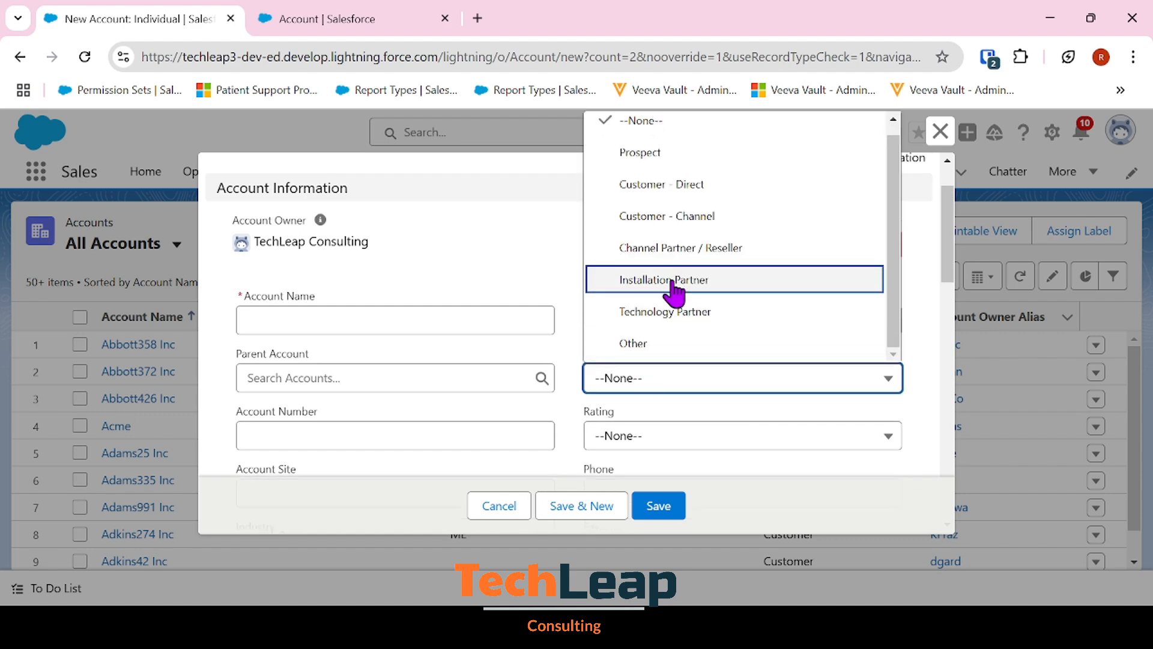
{"action": "left_click", "coordinate": [496, 509]}
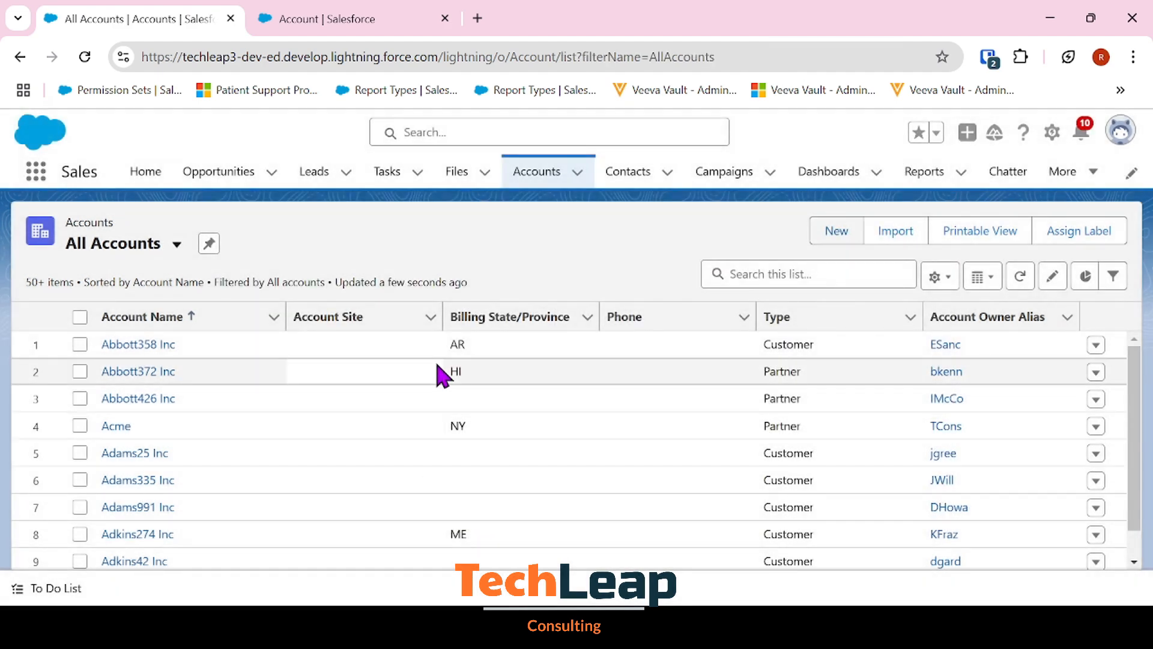
- Open the Customer record type in the Account object's setup and examine its picklists available for editing
{"action": "left_click", "coordinate": [343, 15]}
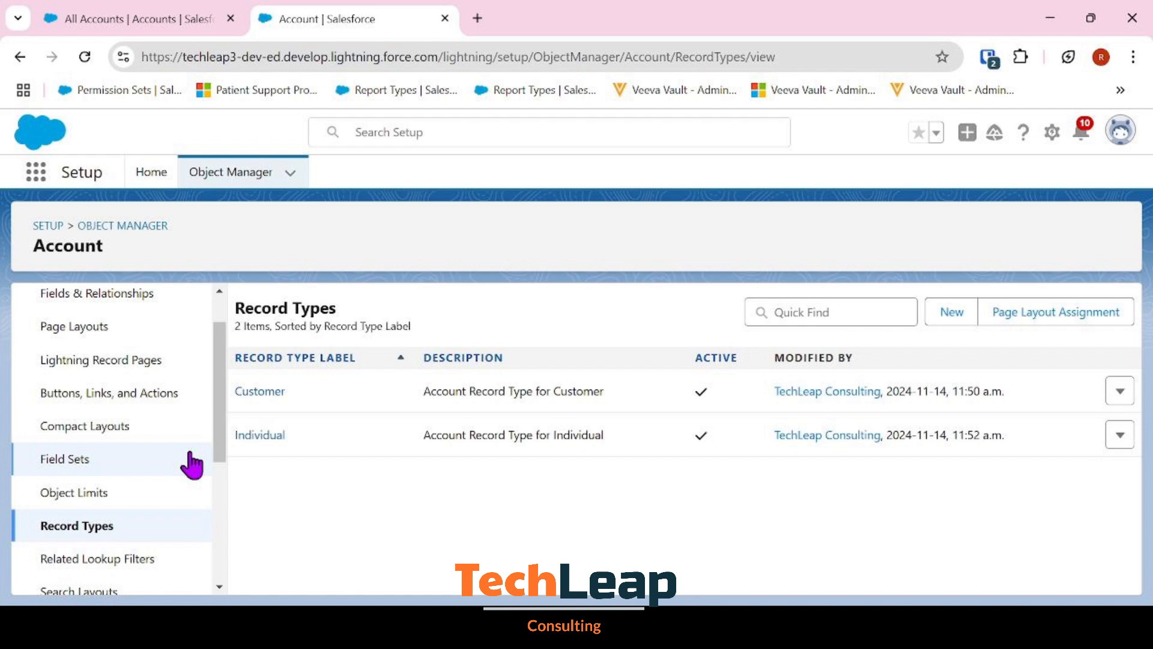
{"action": "left_click", "coordinate": [260, 394]}
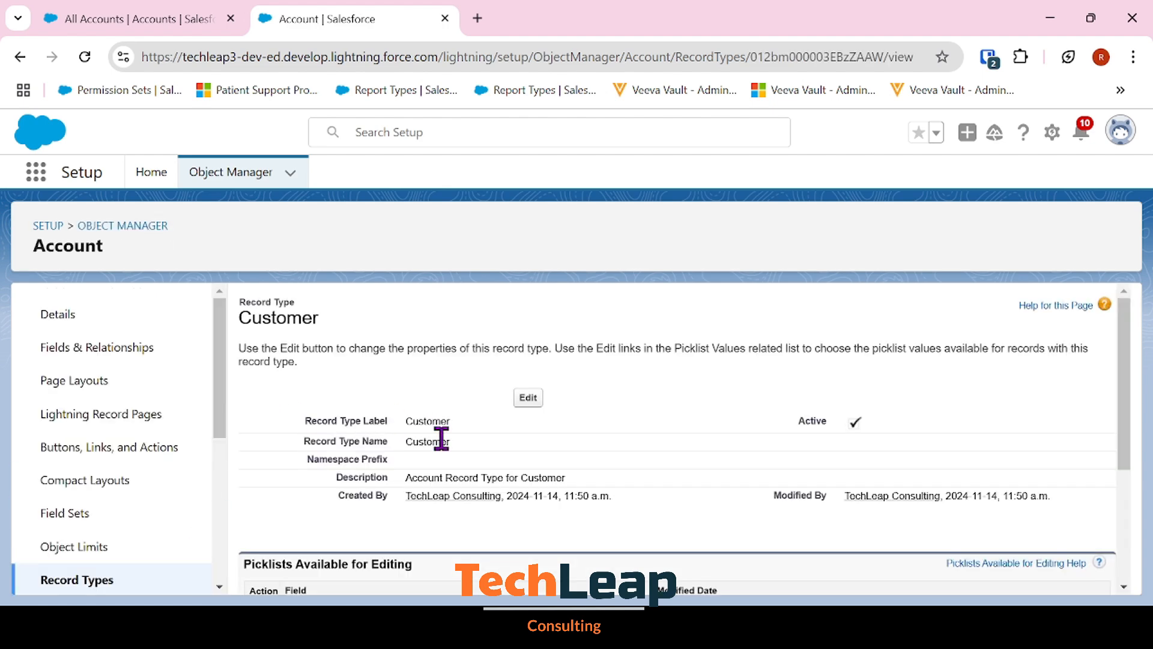
{"action": "scroll", "coordinate": [444, 445], "scroll_direction": "down", "scroll_amount": 3}
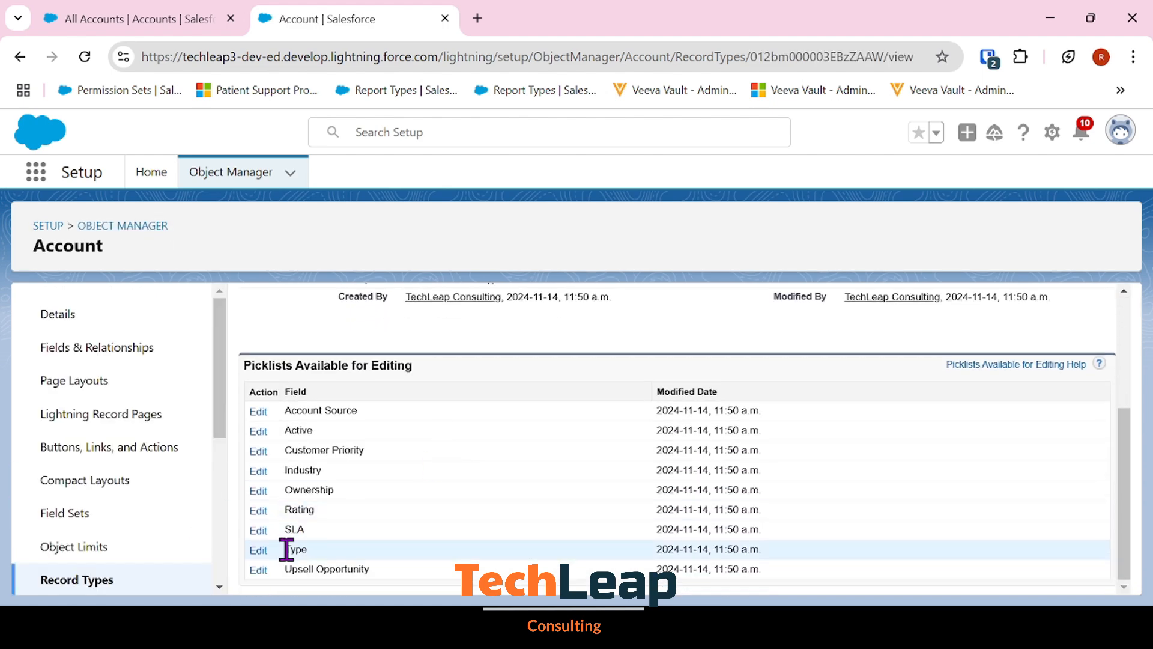
{"action": "double_click", "coordinate": [294, 549]}
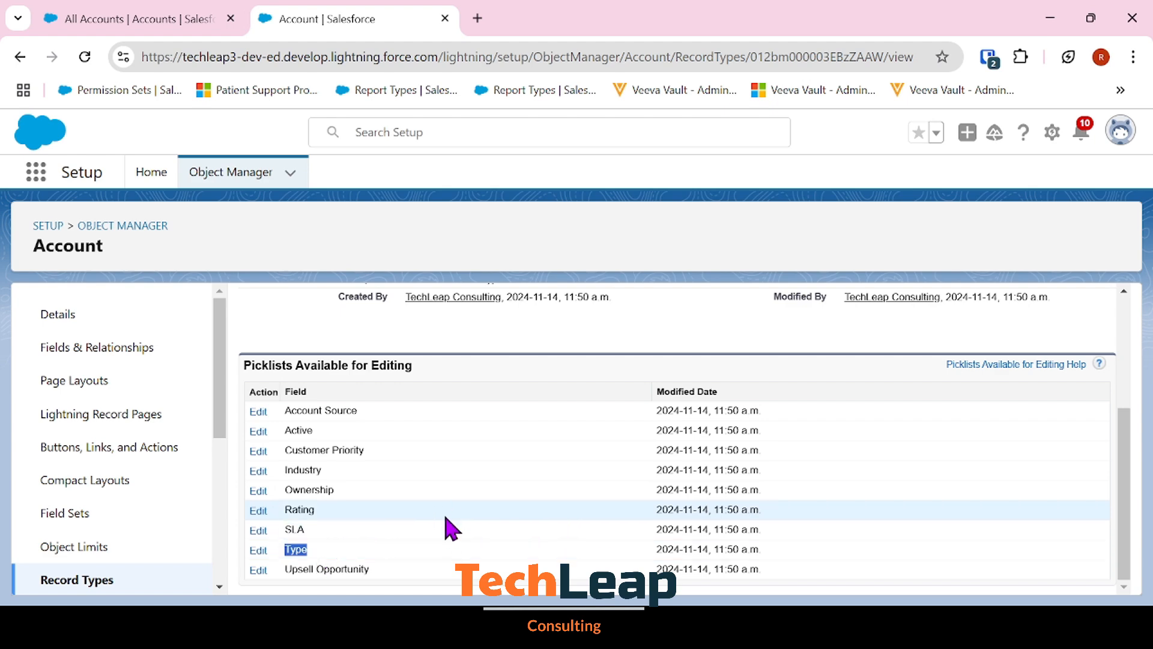
{"action": "key", "text": "ctrl+plus"}
{"action": "key", "text": "ctrl+plus"}
{"action": "scroll", "coordinate": [435, 396], "scroll_direction": "down", "scroll_amount": 2}
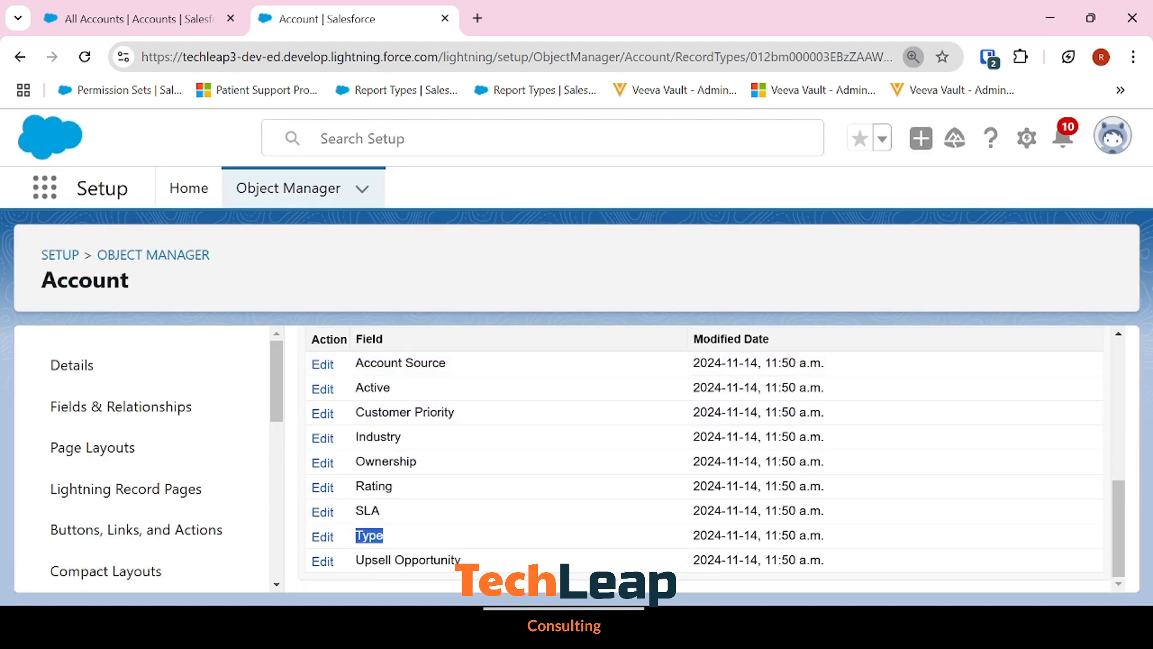
{"action": "left_click_drag", "start_coordinate": [305, 528], "coordinate": [300, 530]}
{"action": "left_click_drag", "start_coordinate": [430, 534], "coordinate": [275, 549]}
{"action": "scroll", "coordinate": [450, 524], "scroll_direction": "up", "scroll_amount": 1}
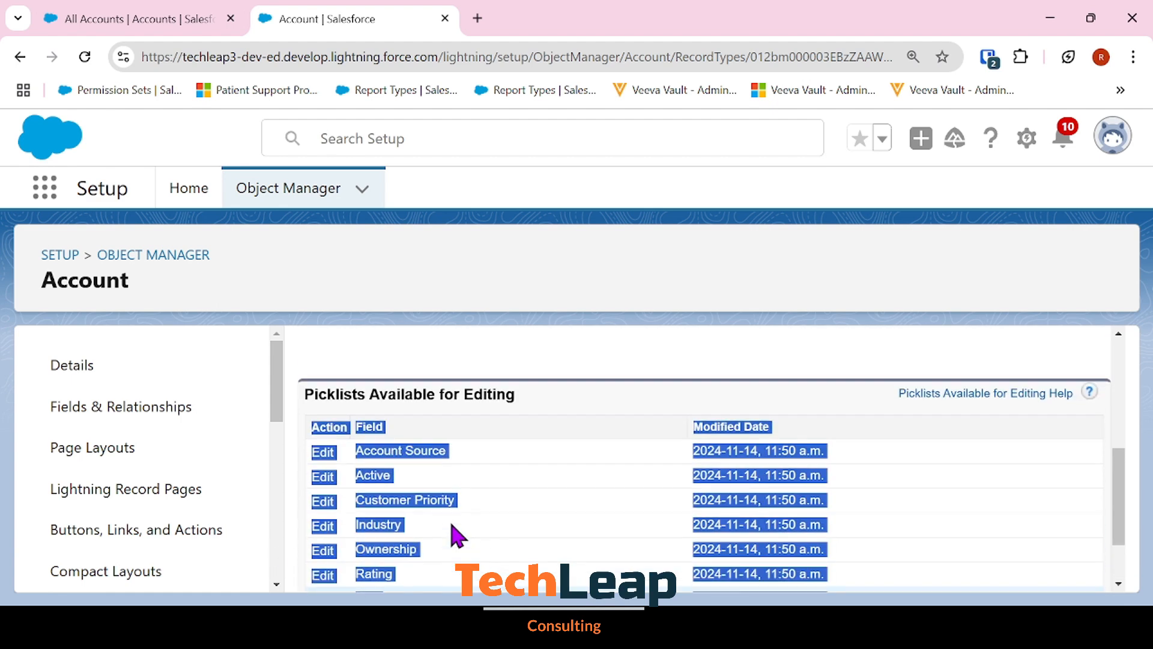
{"action": "key", "text": "ctrl+minus"}
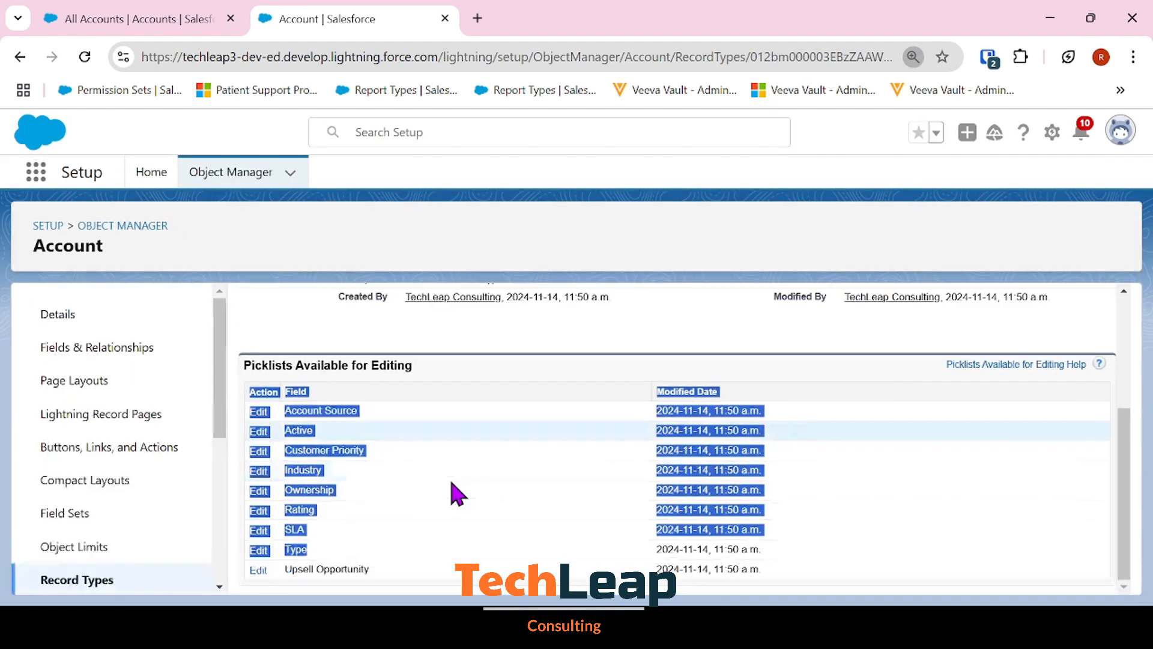
{"action": "left_click", "coordinate": [405, 558]}
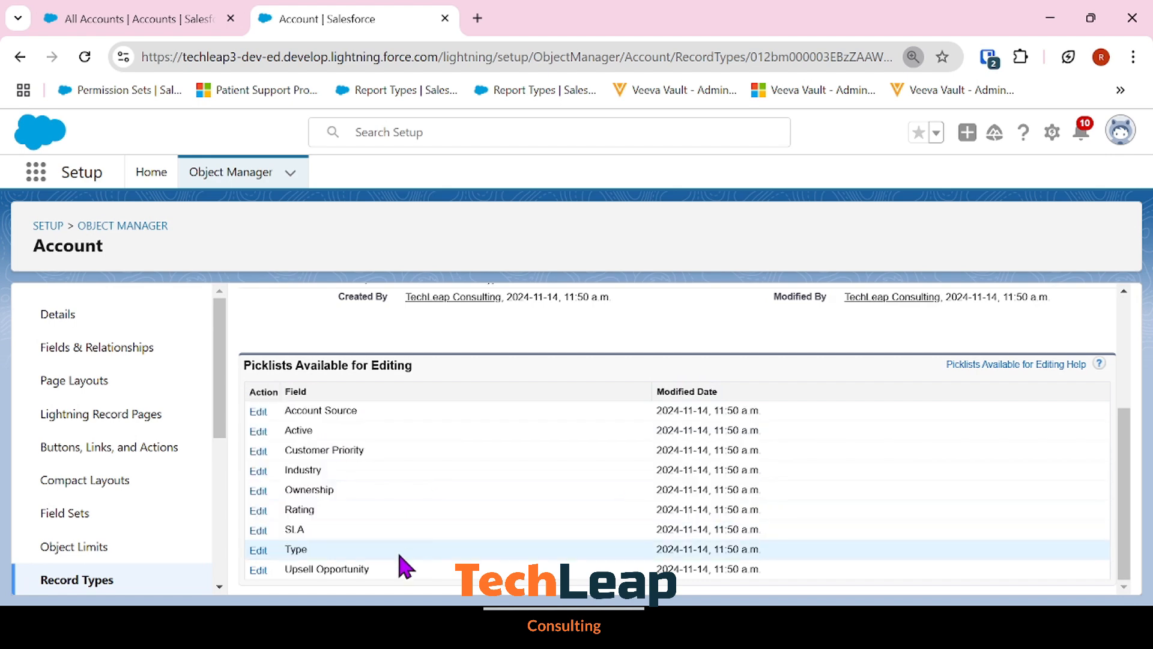
- Remove Prospect, Channel Partner / Reseller, Installation Partner, Technology Partner and Other from the Customer record type's selected Type picklist values
{"action": "left_click", "coordinate": [259, 550]}
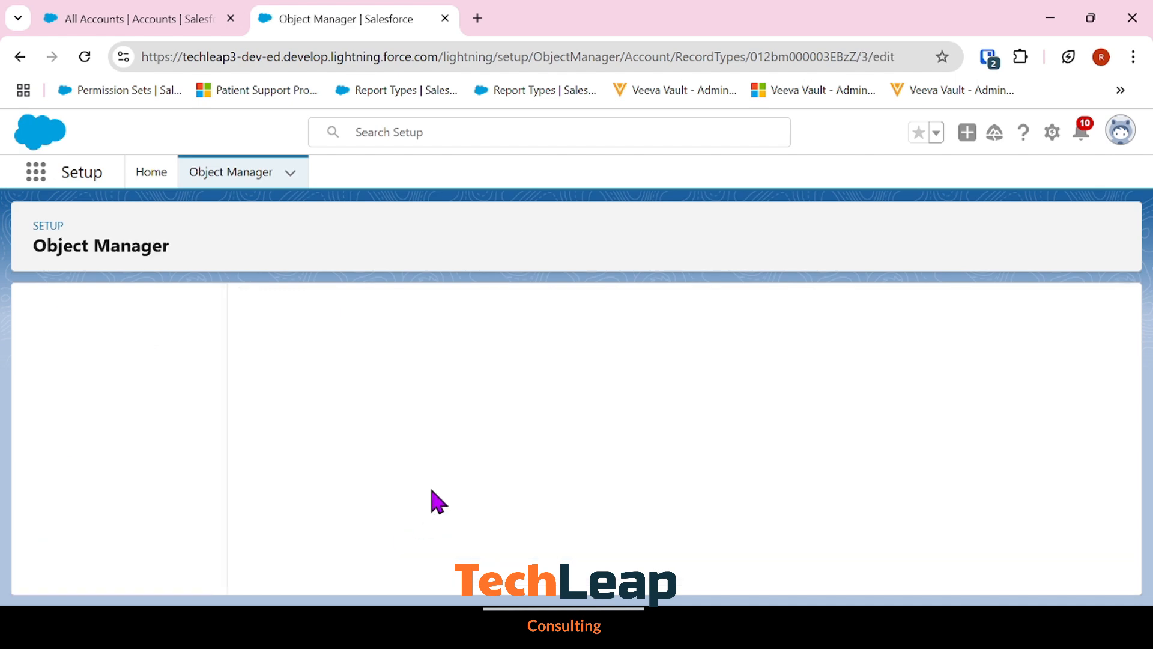
{"action": "scroll", "coordinate": [507, 404], "scroll_direction": "down", "scroll_amount": 3}
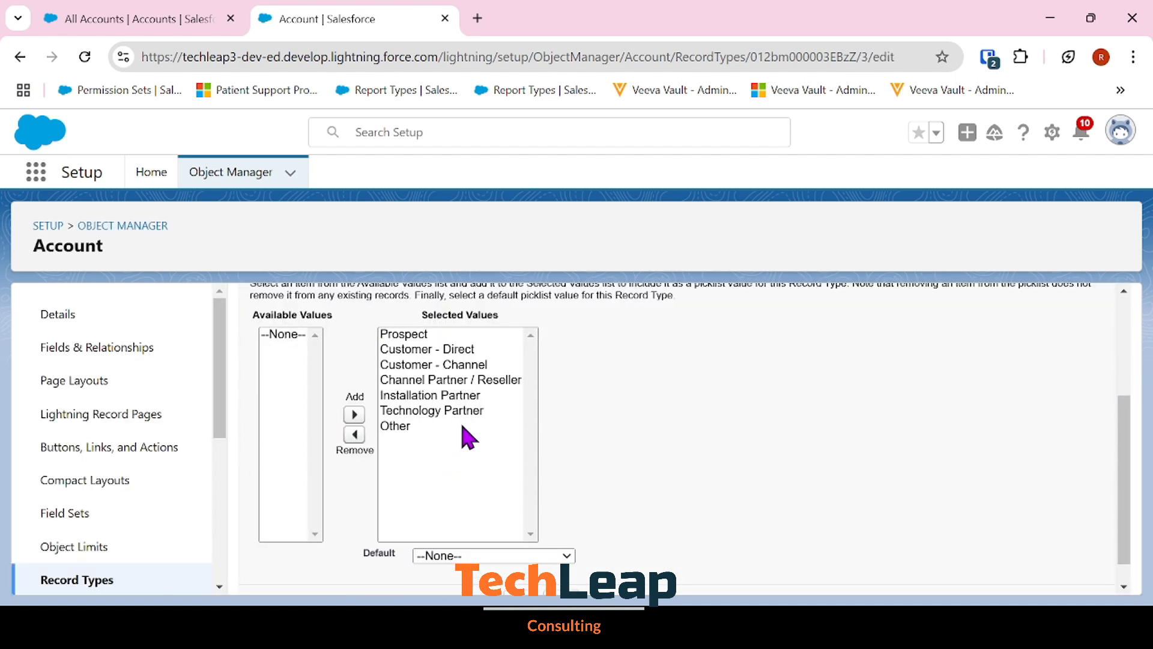
{"action": "left_click", "coordinate": [454, 337]}
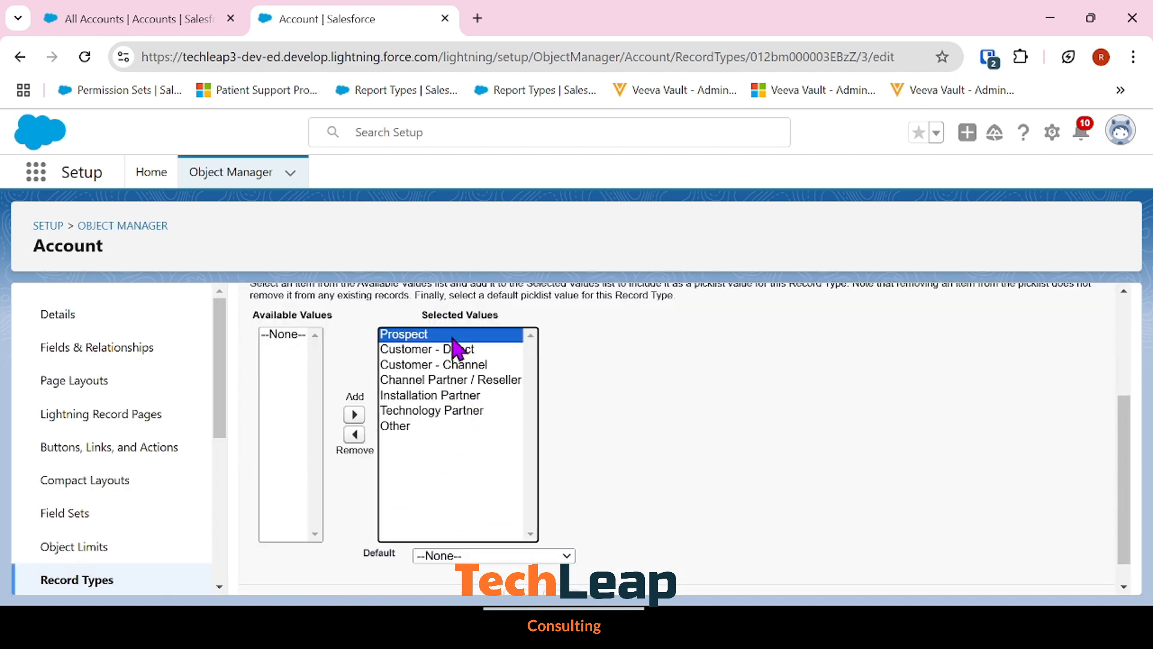
{"action": "left_click", "coordinate": [354, 434]}
{"action": "left_click", "coordinate": [454, 364]}
{"action": "left_click", "coordinate": [447, 379], "text": "ctrl"}
{"action": "left_click", "coordinate": [444, 410], "text": "ctrl"}
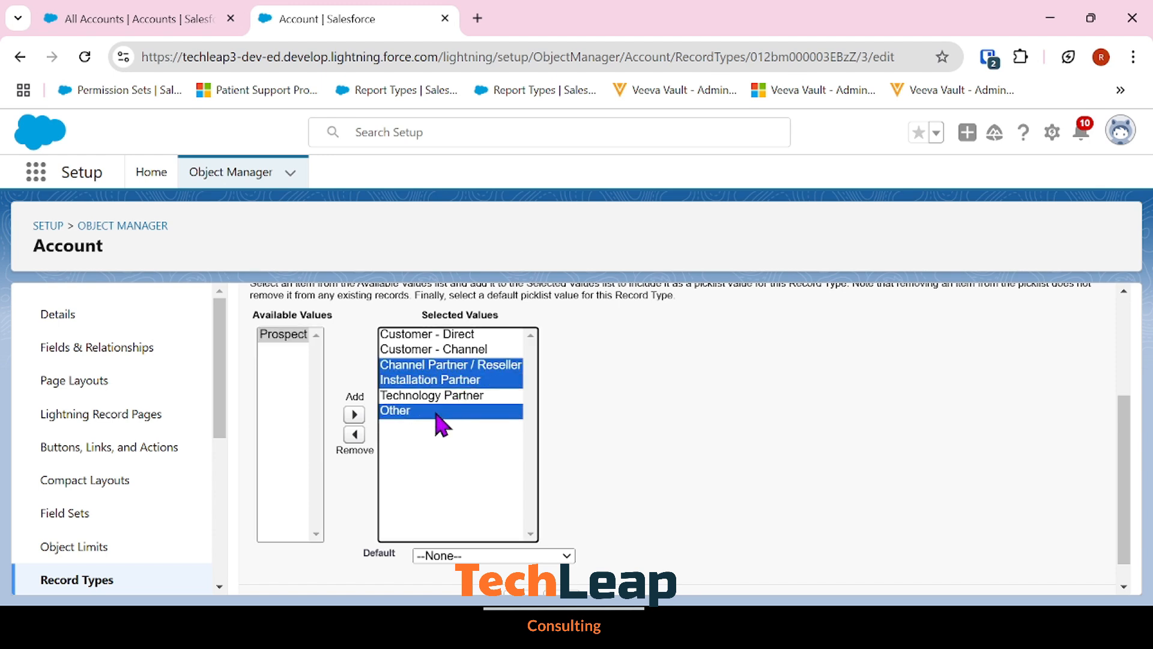
{"action": "left_click", "coordinate": [450, 396], "text": "ctrl"}
{"action": "left_click", "coordinate": [354, 435]}
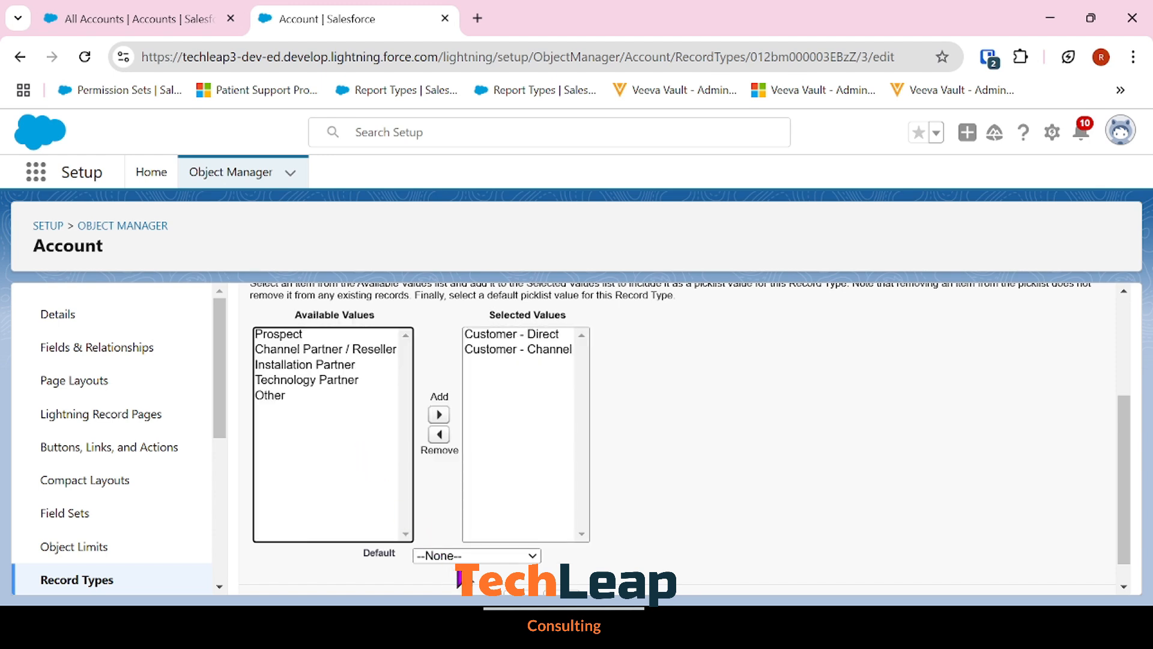
- Set the default Type value to Customer - Direct for the Customer record type and save the picklist
{"action": "left_click", "coordinate": [483, 516]}
{"action": "scroll", "coordinate": [703, 458], "scroll_direction": "down", "scroll_amount": 1}
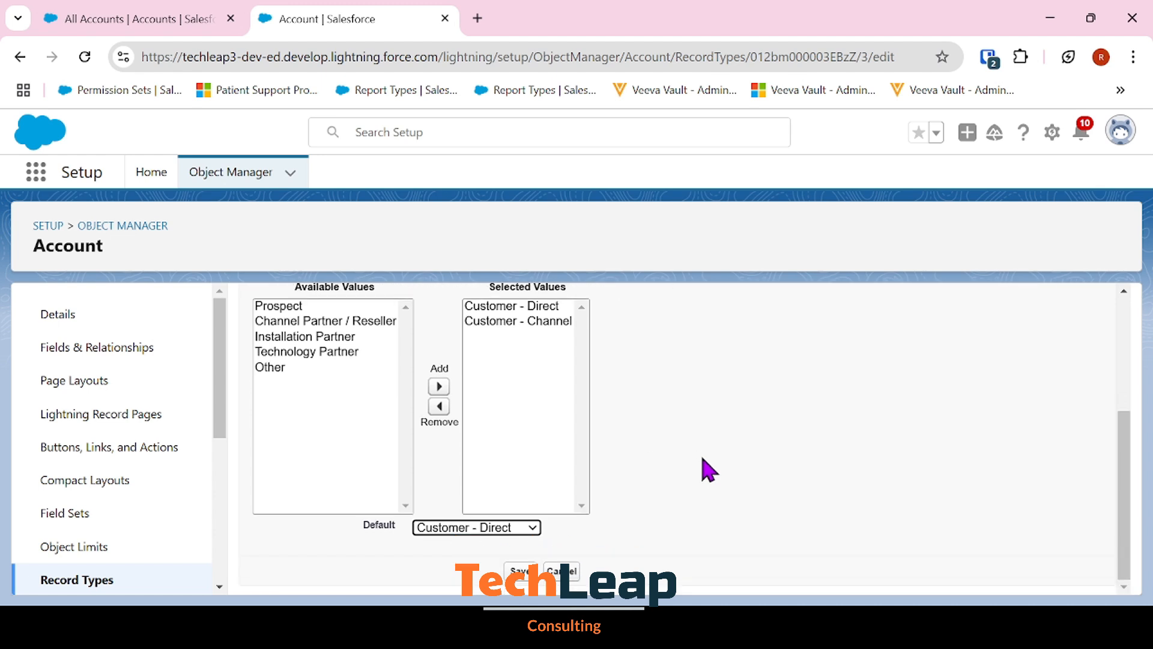
{"action": "left_click", "coordinate": [521, 574]}
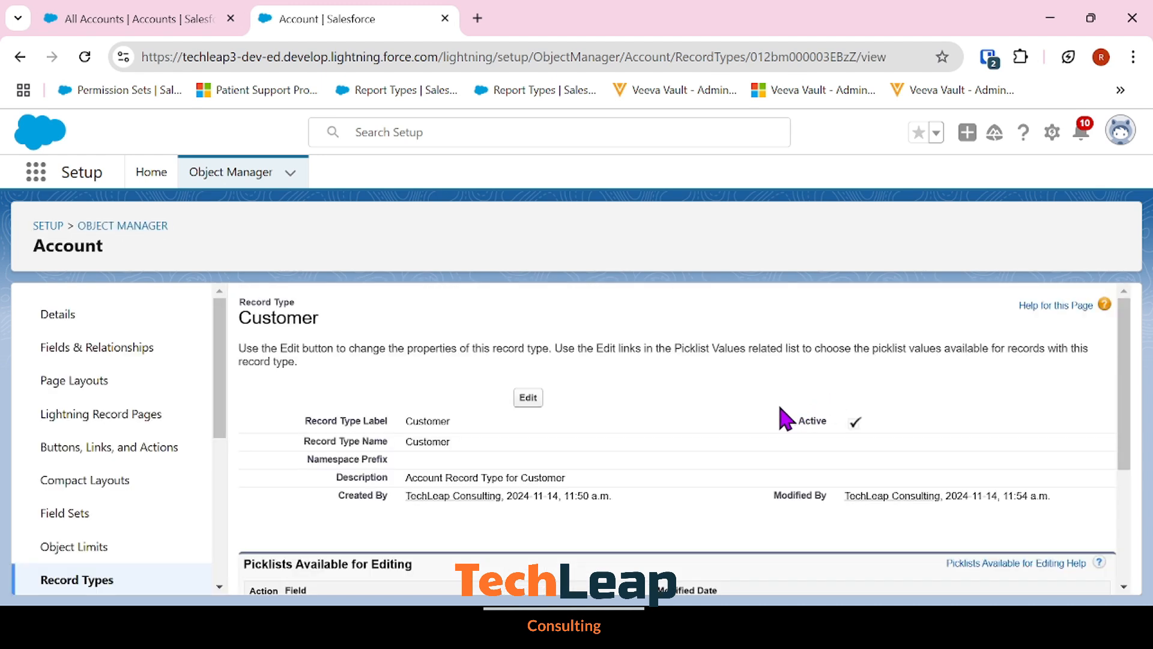
- Edit the Individual record type's Type picklist and remove Customer - Direct and Customer - Channel from the selected values
{"action": "left_click", "coordinate": [159, 582]}
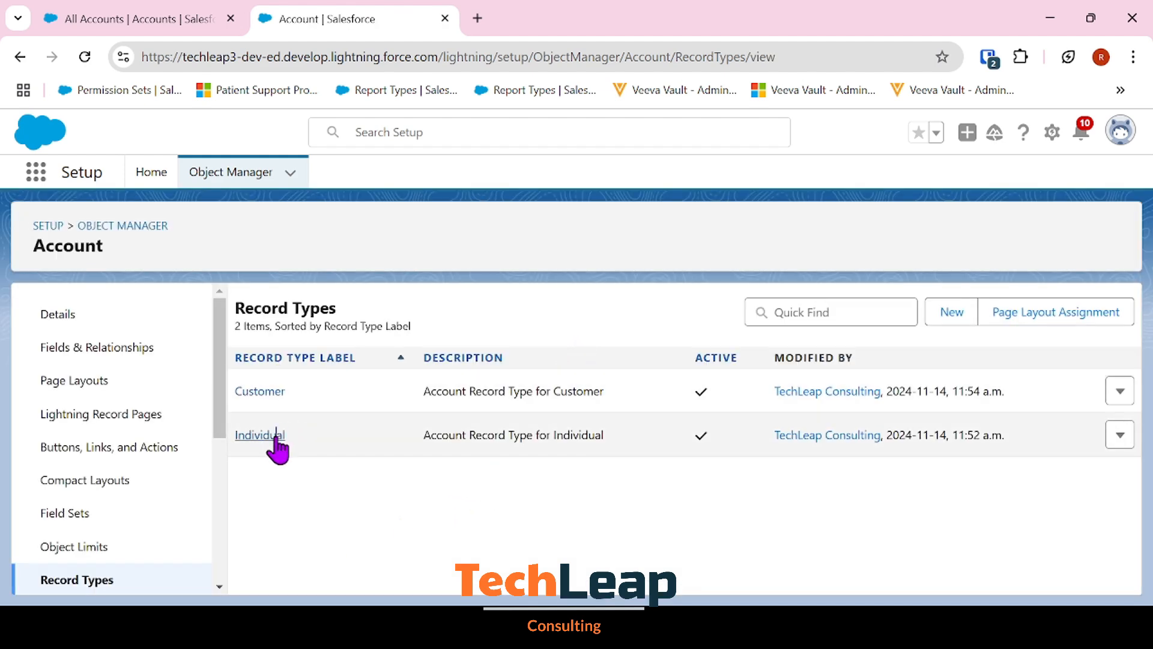
{"action": "left_click", "coordinate": [276, 435]}
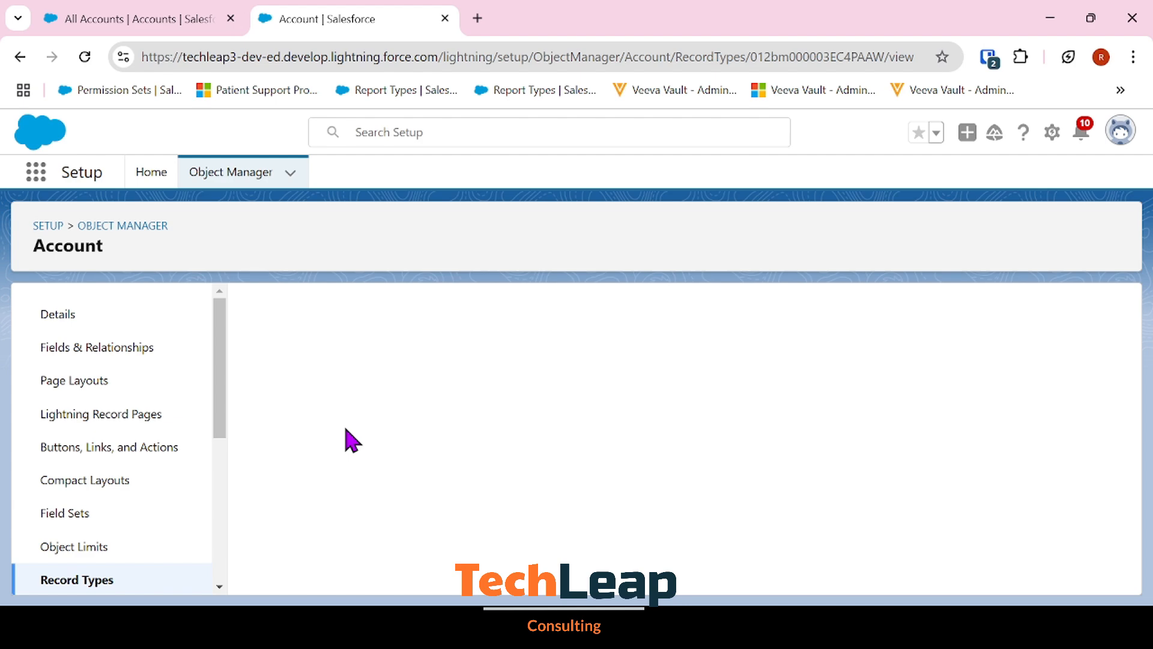
{"action": "scroll", "coordinate": [347, 431], "scroll_direction": "down", "scroll_amount": 3}
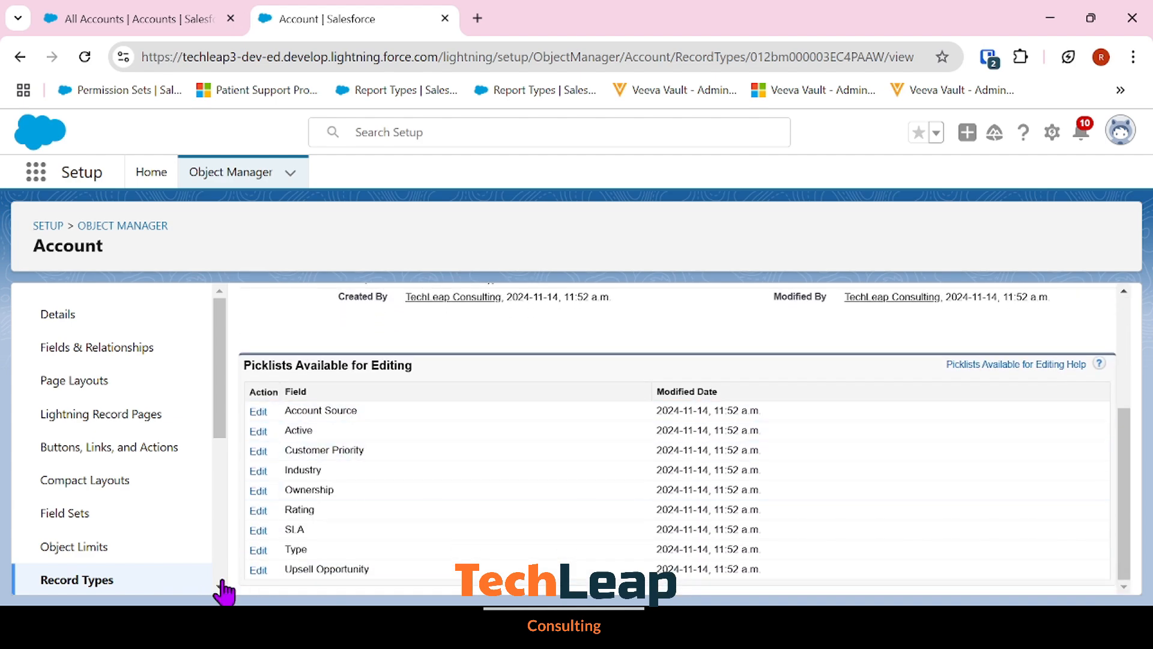
{"action": "left_click", "coordinate": [258, 550]}
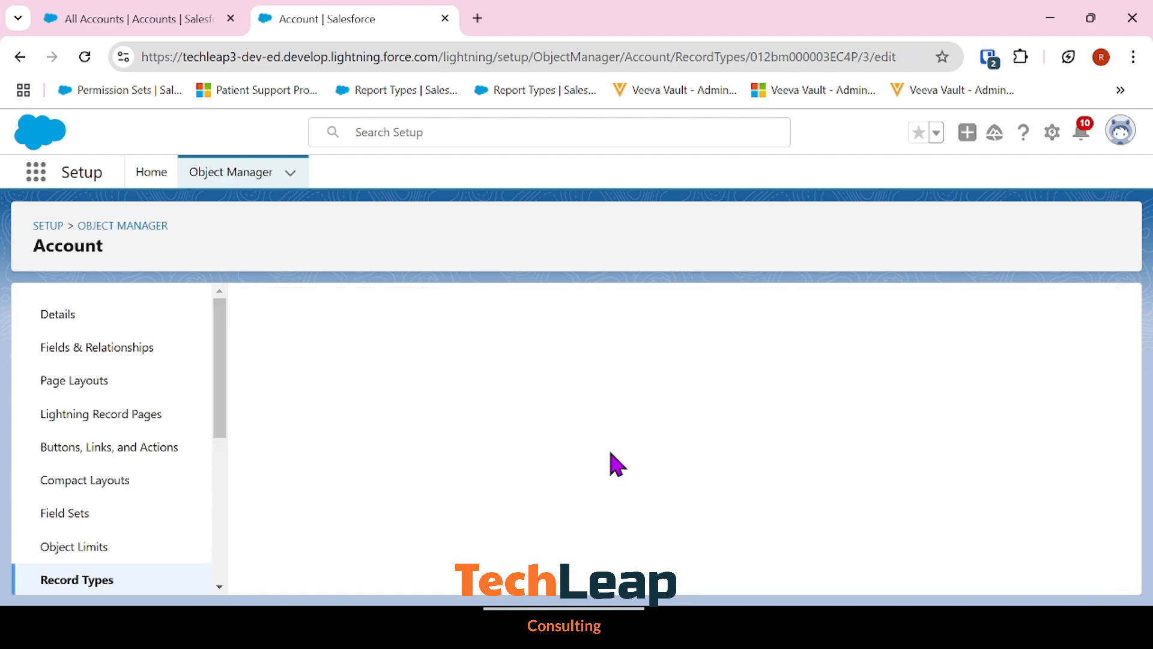
{"action": "scroll", "coordinate": [522, 491], "scroll_direction": "down", "scroll_amount": 1}
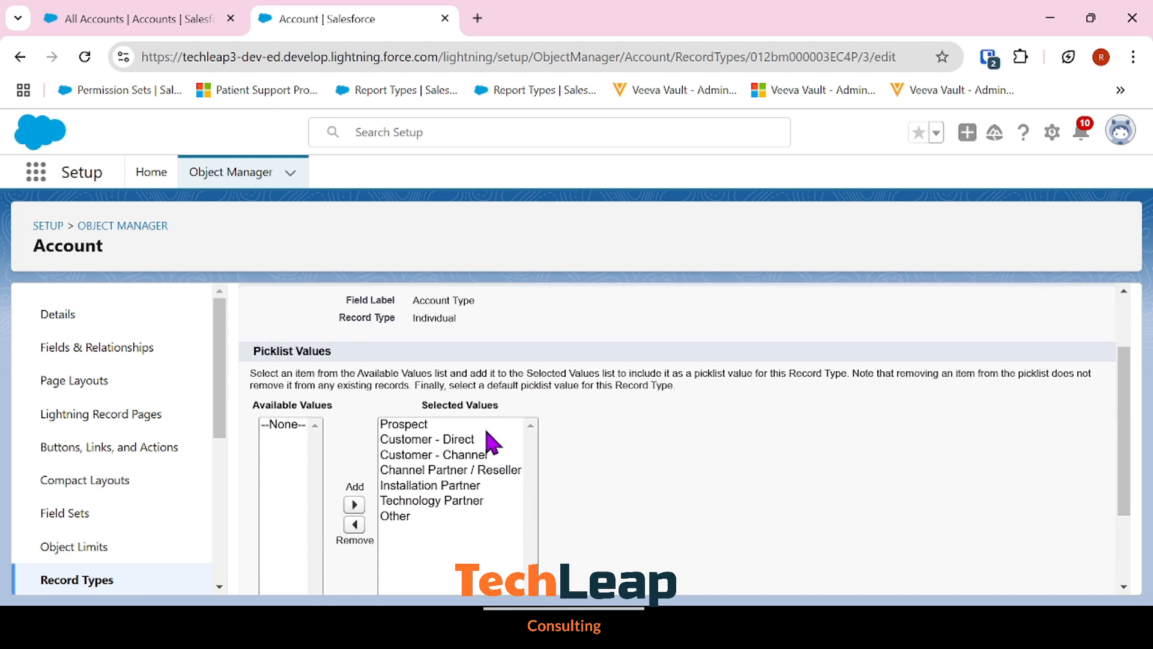
{"action": "mouse_move", "coordinate": [485, 426]}
{"action": "left_mouse_down"}
{"action": "mouse_move", "coordinate": [487, 440]}
{"action": "mouse_move", "coordinate": [496, 417]}
{"action": "left_mouse_up"}
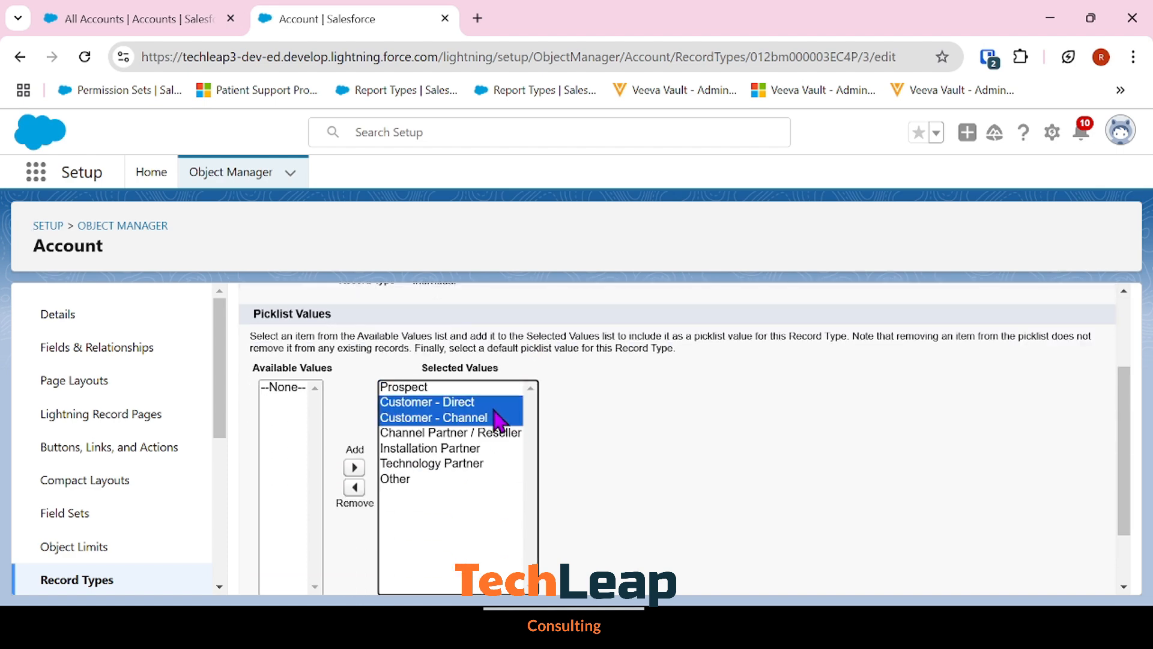
{"action": "left_click", "coordinate": [354, 487]}
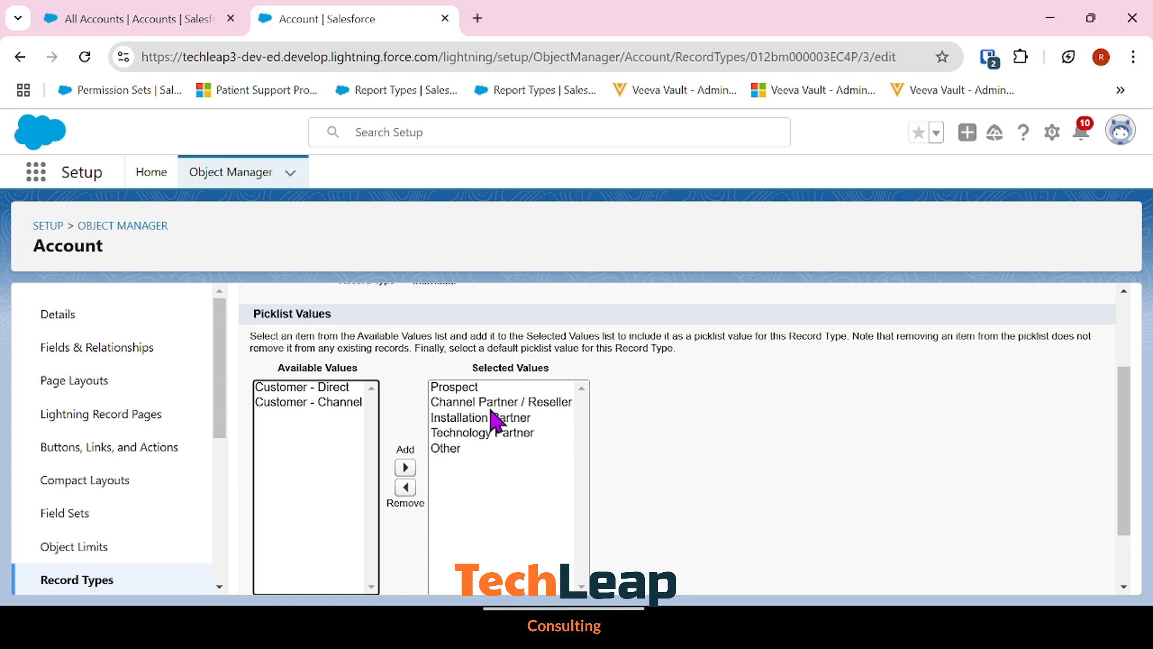
- Set the default Type value to Prospect for the Individual record type and save the picklist
{"action": "scroll", "coordinate": [736, 508], "scroll_direction": "down", "scroll_amount": 1}
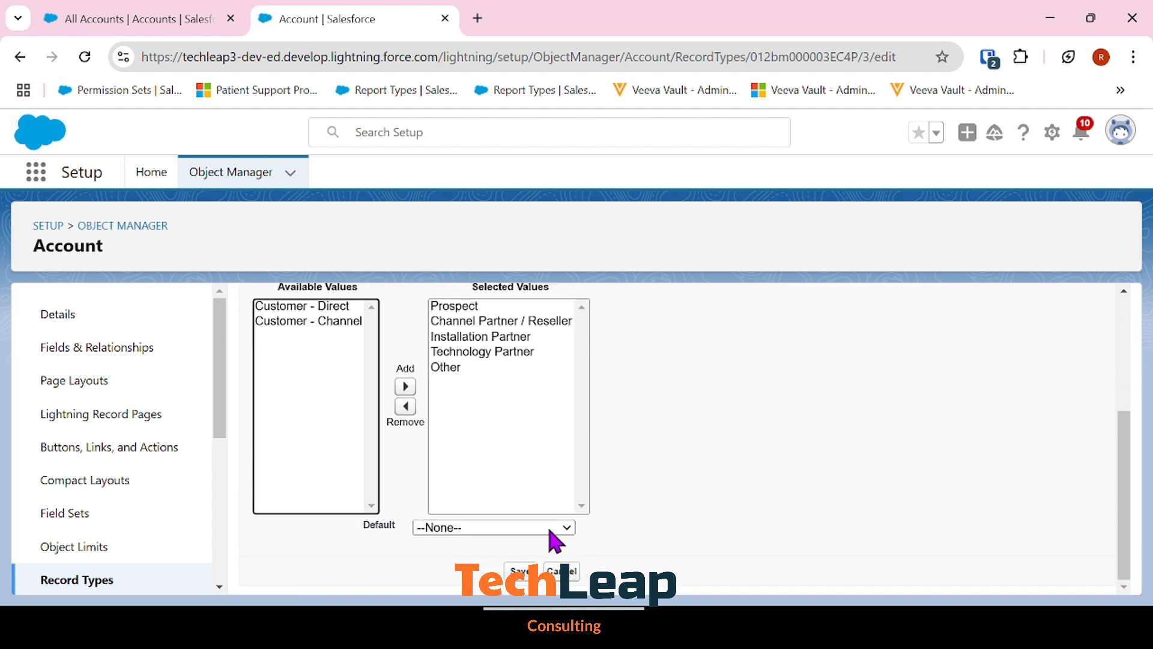
{"action": "key", "text": "Down"}
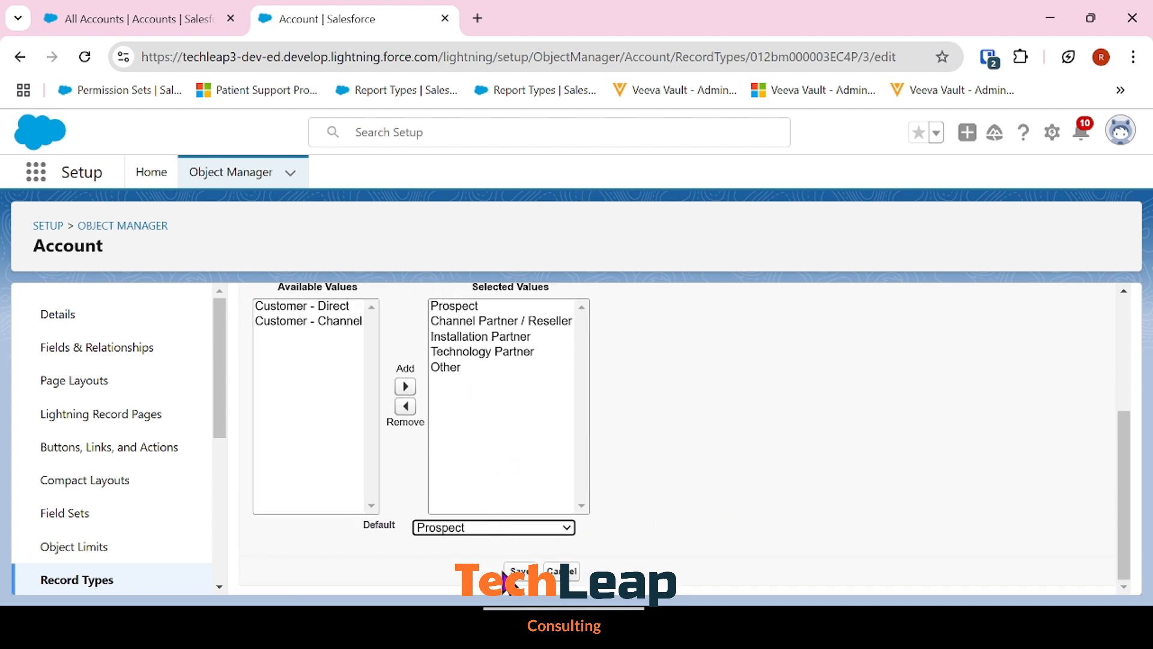
{"action": "left_click", "coordinate": [528, 575]}
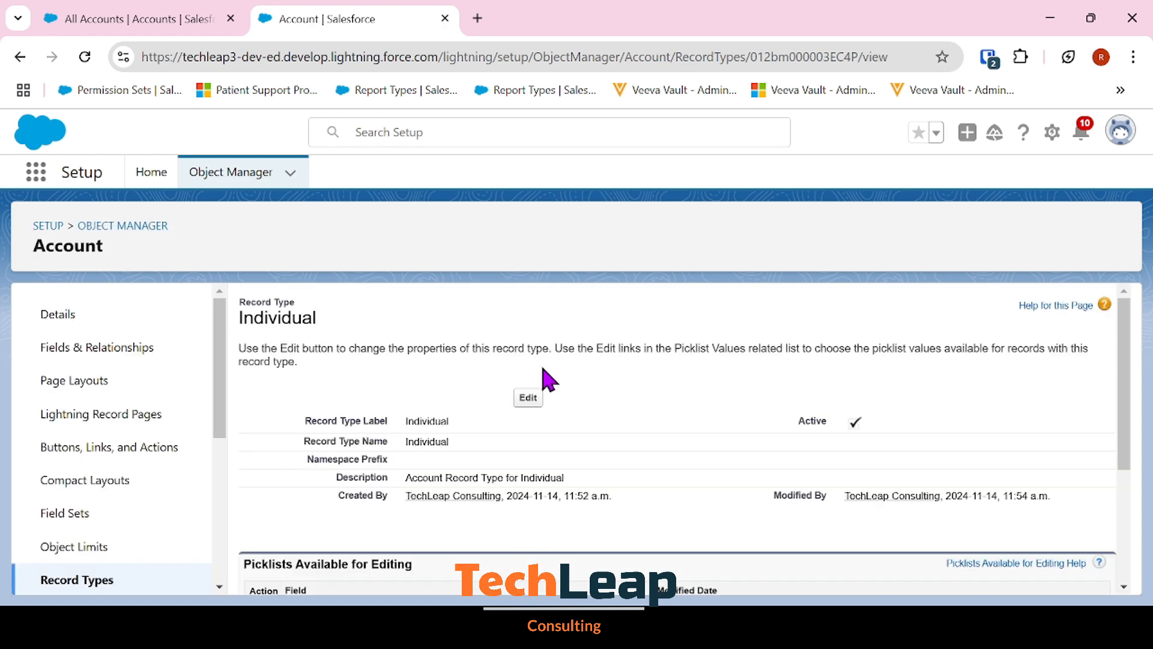
- Return to the Sales accounts page, reload it and display the All Accounts list view
{"action": "left_click", "coordinate": [205, 19]}
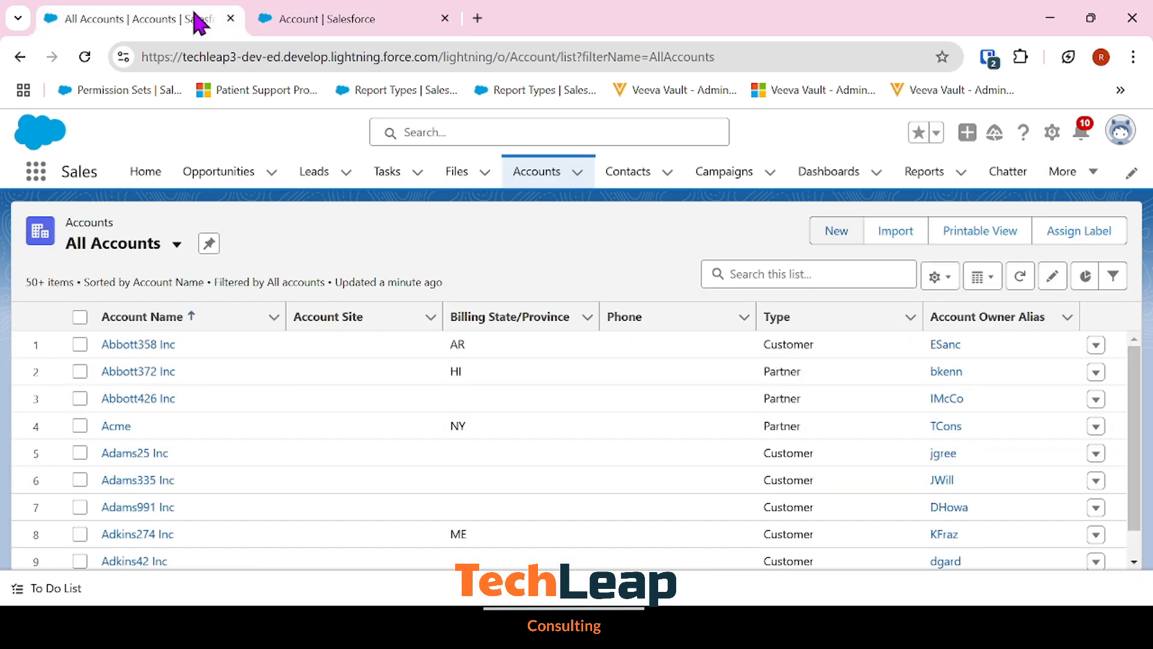
{"action": "left_click", "coordinate": [552, 177]}
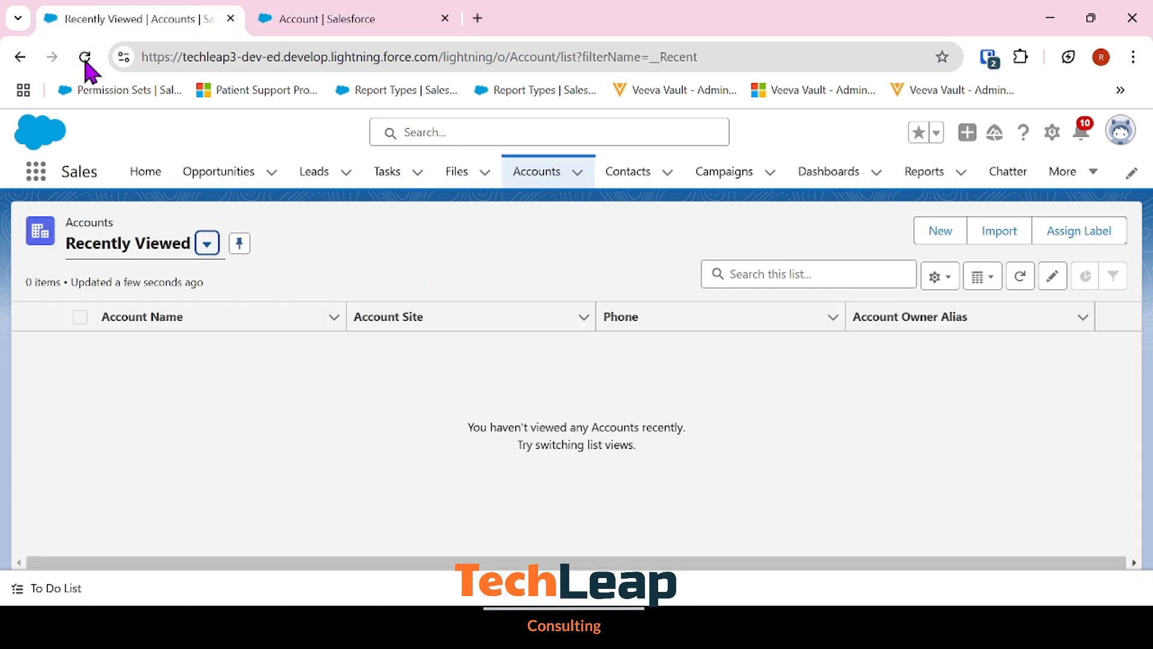
{"action": "left_click", "coordinate": [84, 58]}
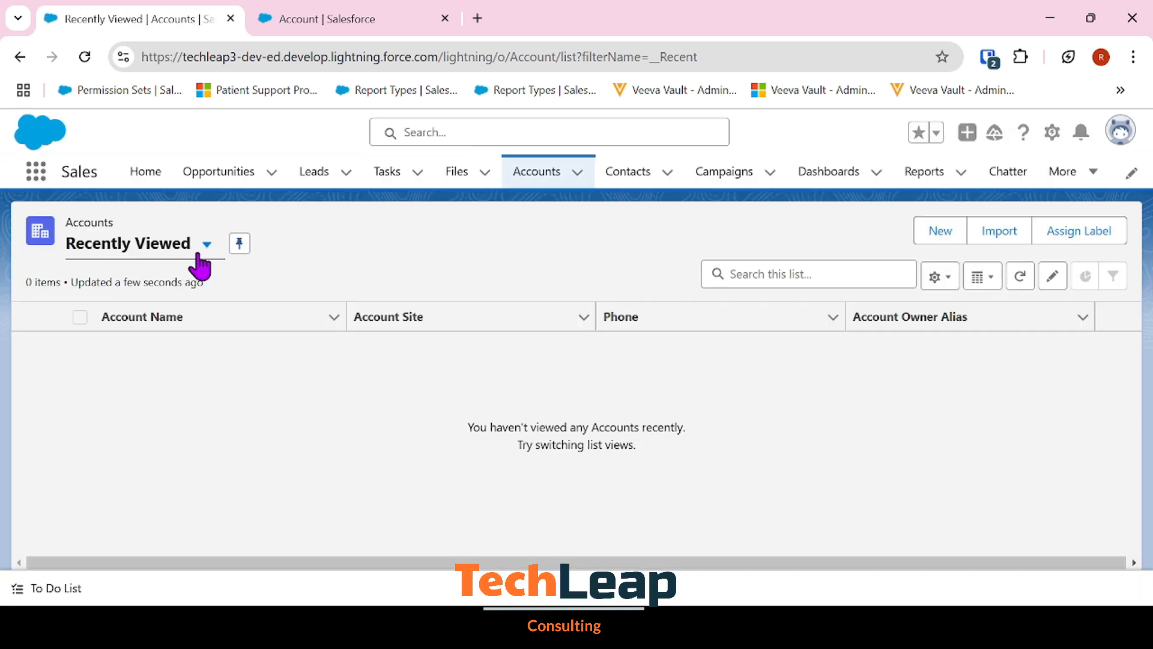
{"action": "left_click", "coordinate": [201, 250]}
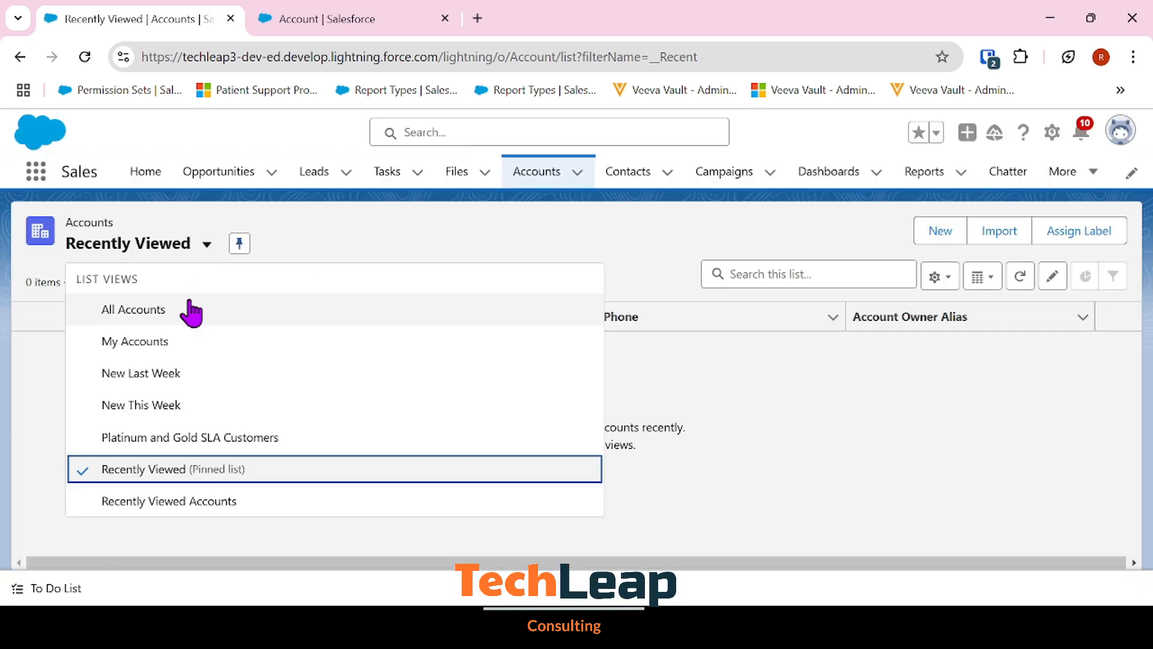
{"action": "left_click", "coordinate": [192, 310]}
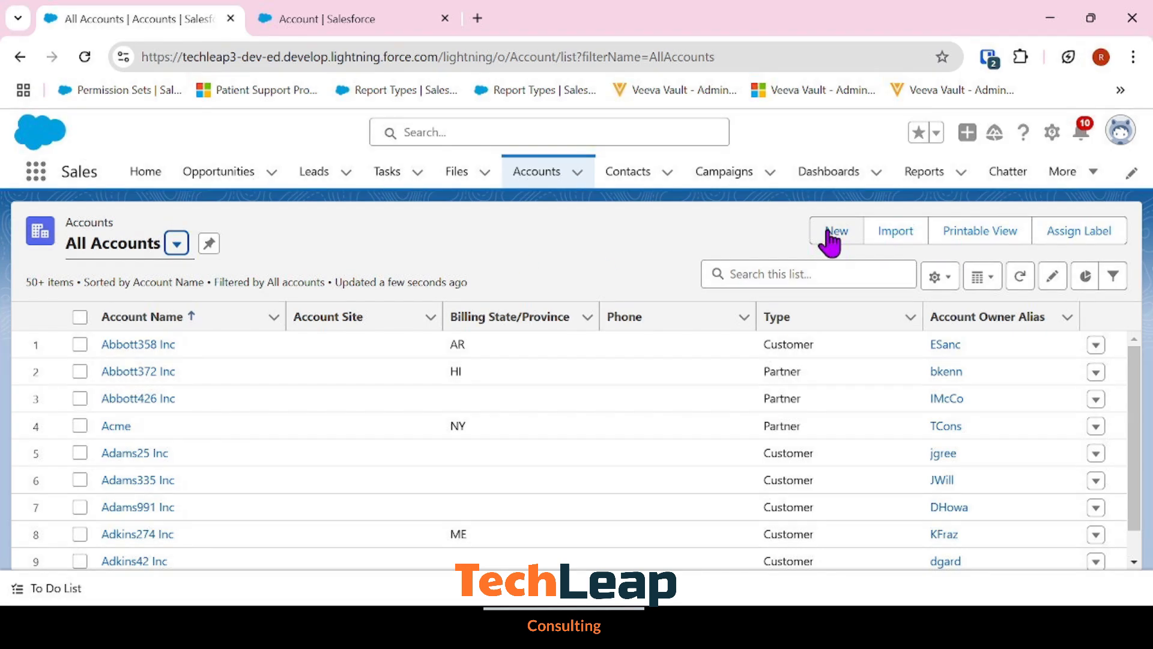
- Start a new account with the Customer record type and keep Customer - Direct as its Type after reviewing the available Type values
{"action": "left_click", "coordinate": [832, 235]}
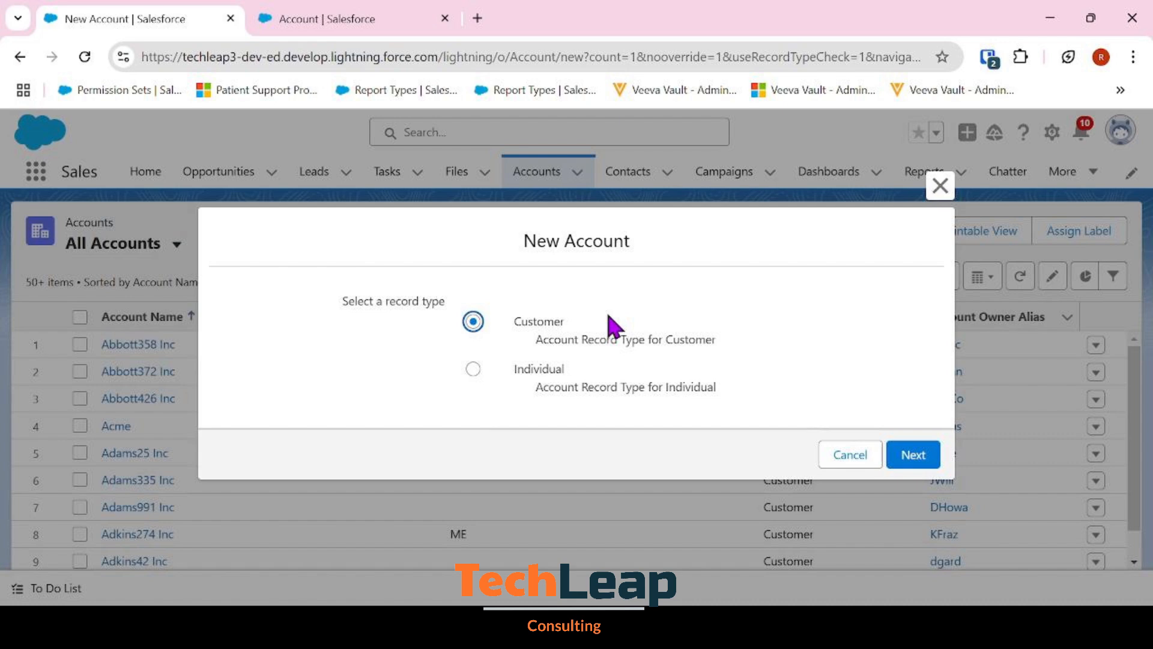
{"action": "left_click", "coordinate": [928, 460]}
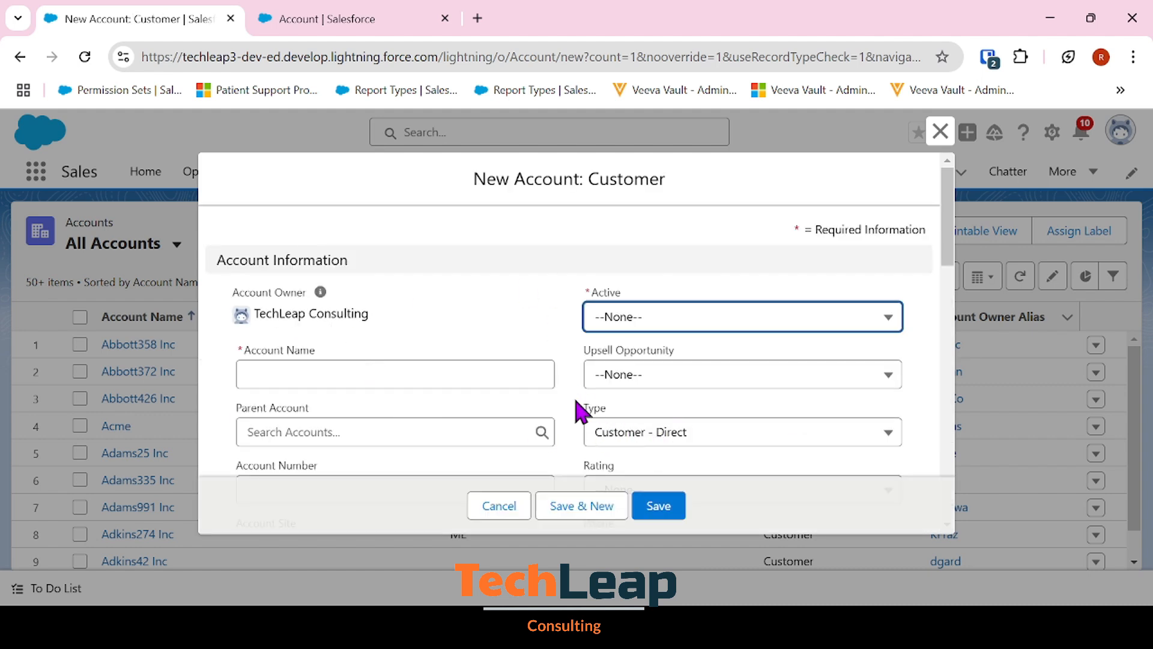
{"action": "left_click_drag", "start_coordinate": [574, 401], "coordinate": [787, 465]}
{"action": "left_click", "coordinate": [762, 431]}
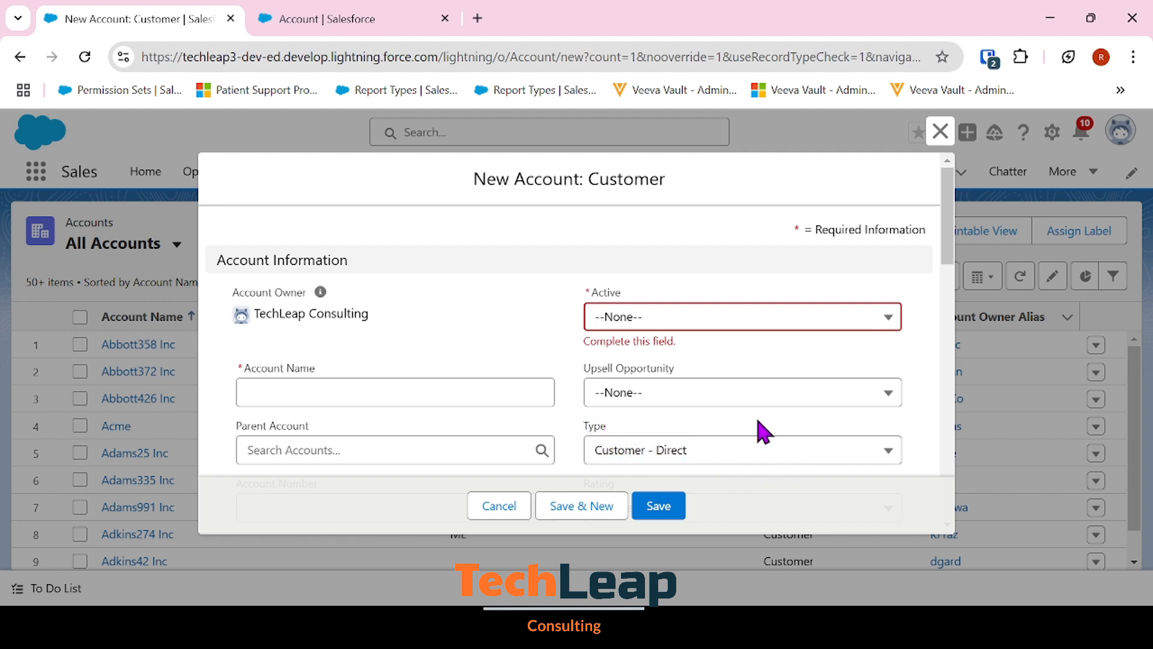
{"action": "left_click", "coordinate": [739, 470]}
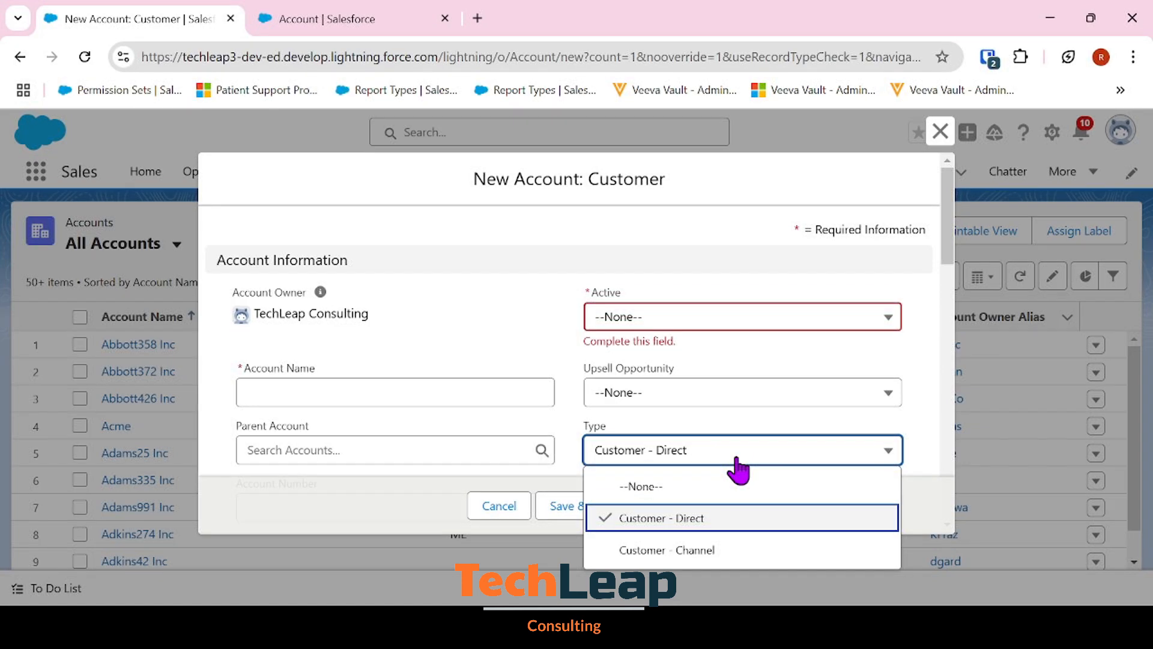
{"action": "left_click", "coordinate": [715, 520]}
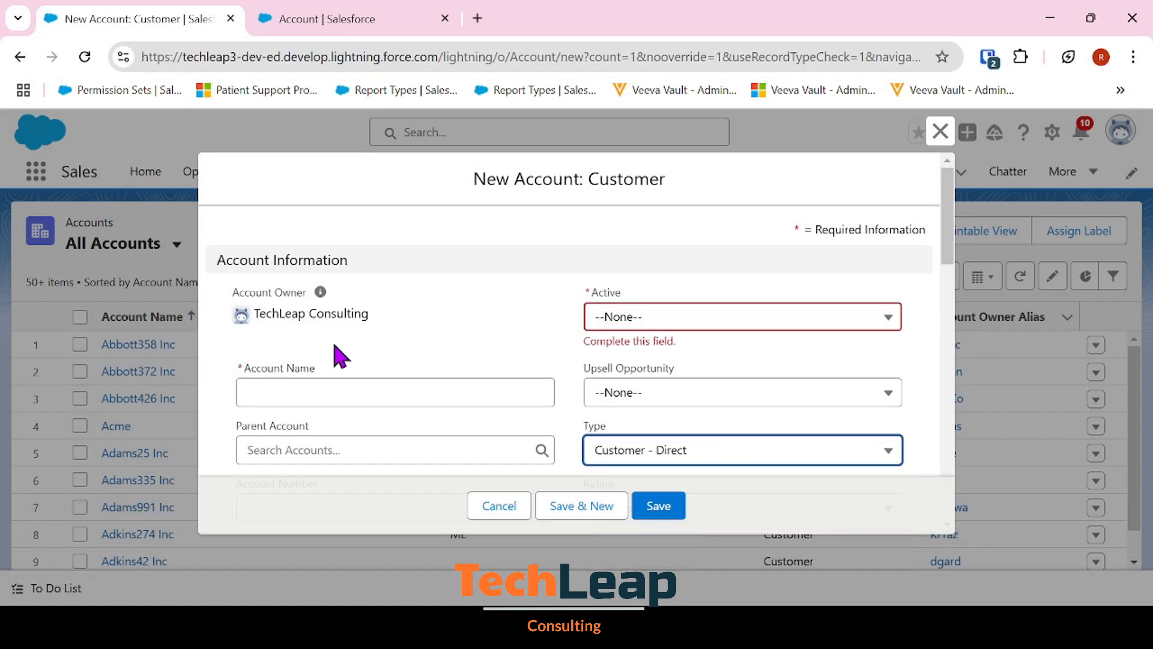
- Name the new customer account Customer ABC and set Active to Yes
{"action": "left_click", "coordinate": [335, 391]}
{"action": "type", "text": "Customer ABC"}
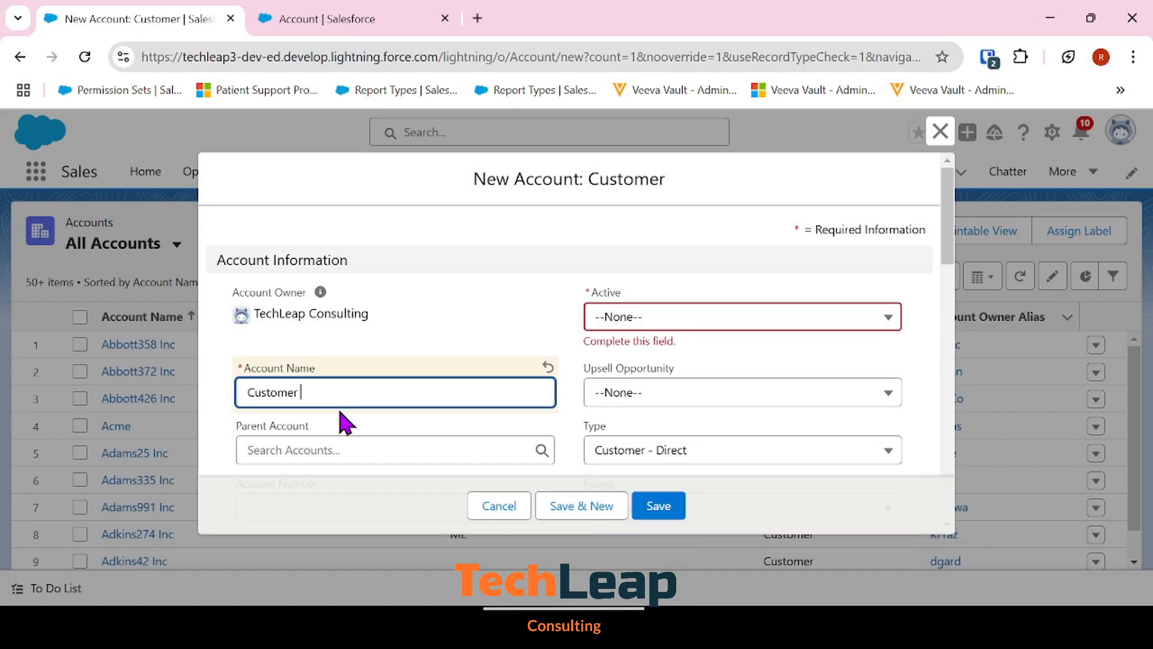
{"action": "left_click", "coordinate": [601, 319]}
{"action": "left_click", "coordinate": [655, 420]}
- In the account's Additional Information section, set Customer Priority to High and SLA to Gold
{"action": "scroll", "coordinate": [546, 353], "scroll_direction": "down", "scroll_amount": 5}
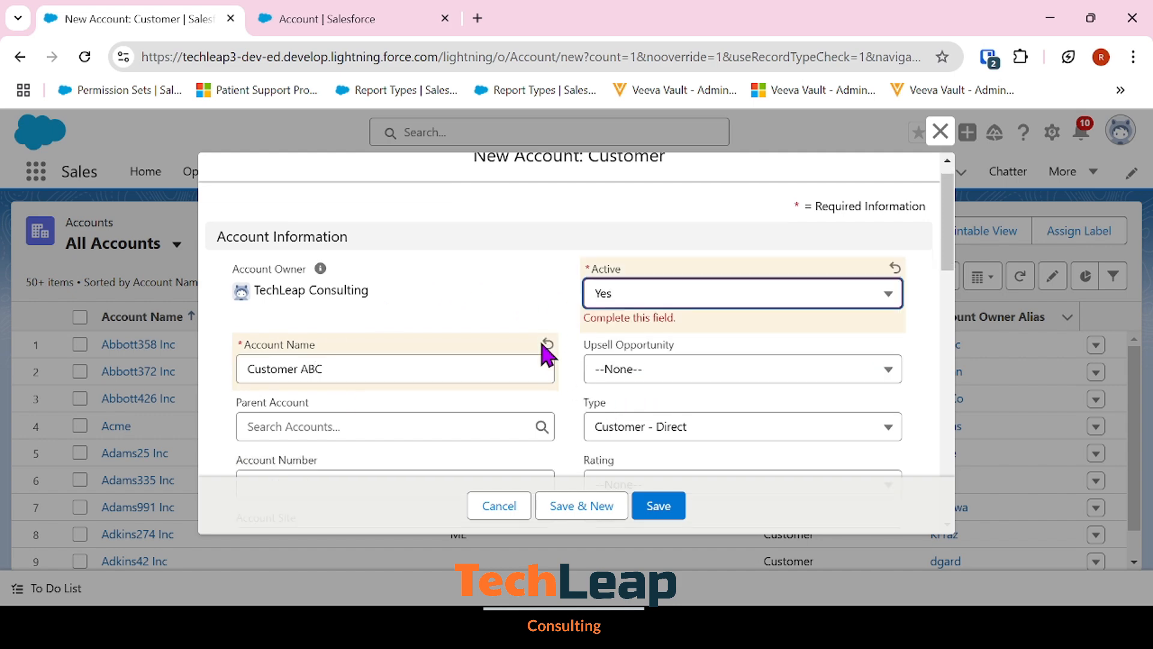
{"action": "scroll", "coordinate": [546, 355], "scroll_direction": "down", "scroll_amount": 7}
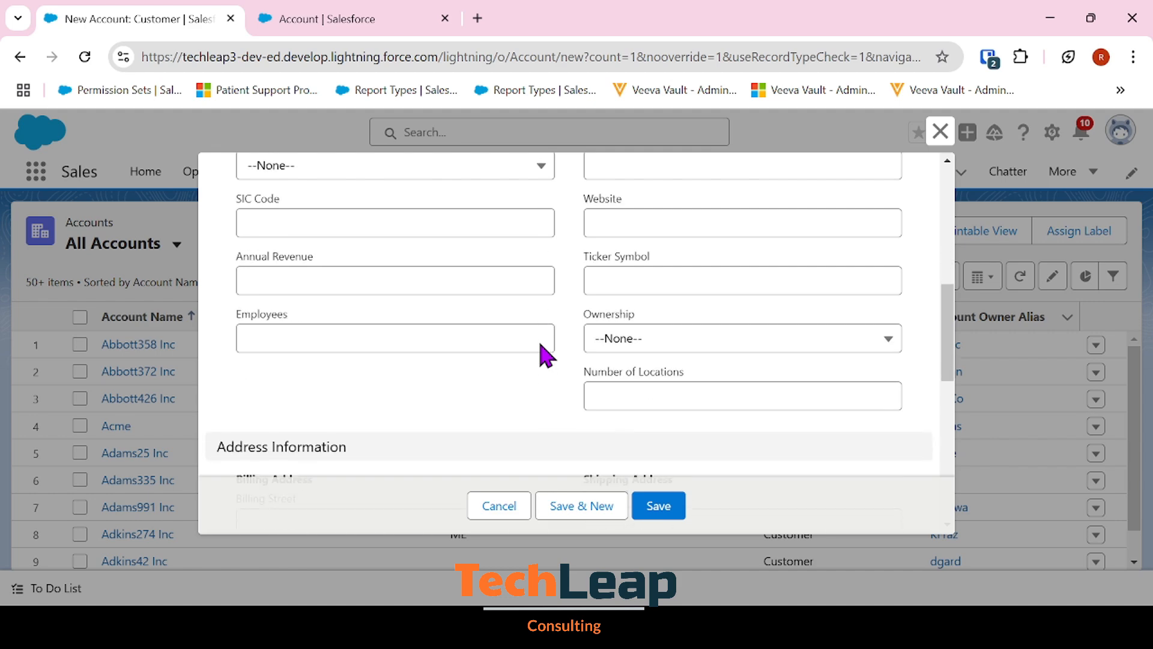
{"action": "scroll", "coordinate": [546, 354], "scroll_direction": "down", "scroll_amount": 3}
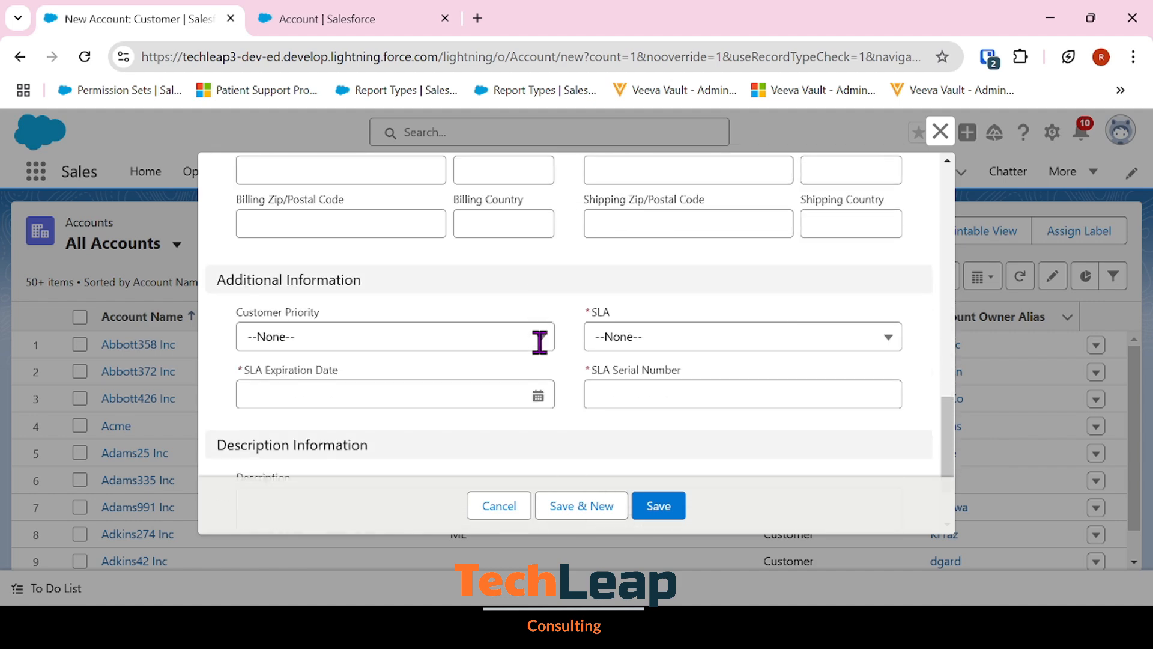
{"action": "left_click", "coordinate": [493, 339]}
{"action": "left_click", "coordinate": [453, 402]}
{"action": "left_click", "coordinate": [612, 341]}
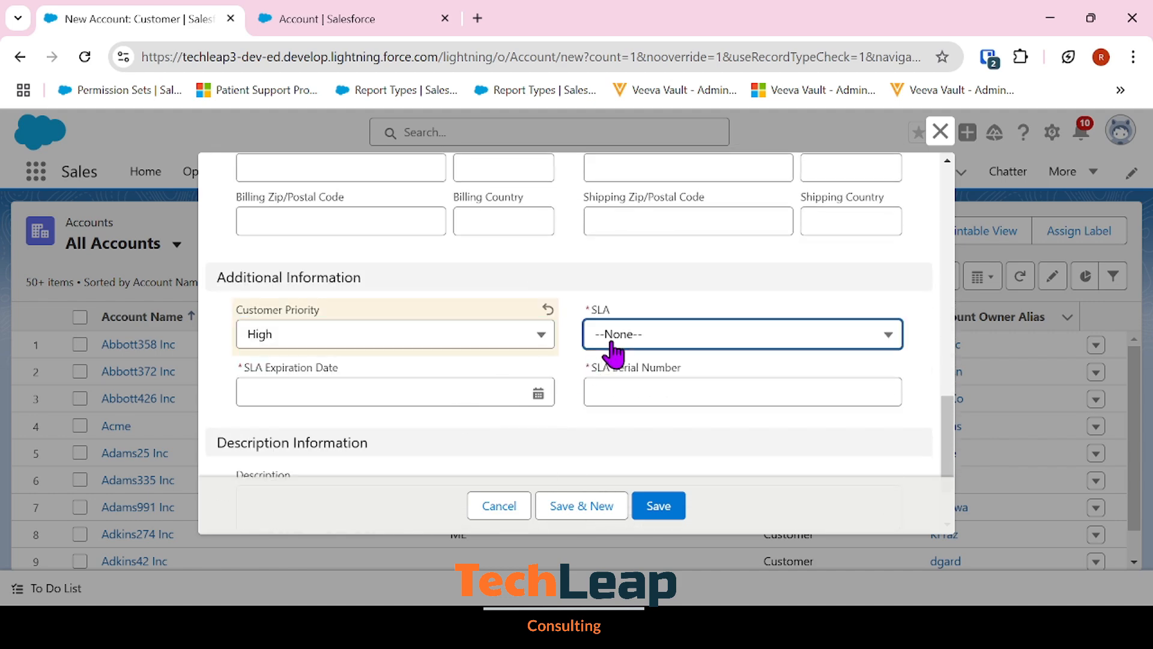
{"action": "left_click", "coordinate": [622, 401]}
- Set the SLA Expiration Date to 2024-11-14 and the SLA Serial Number to S123, and save the customer account
{"action": "left_click", "coordinate": [486, 393]}
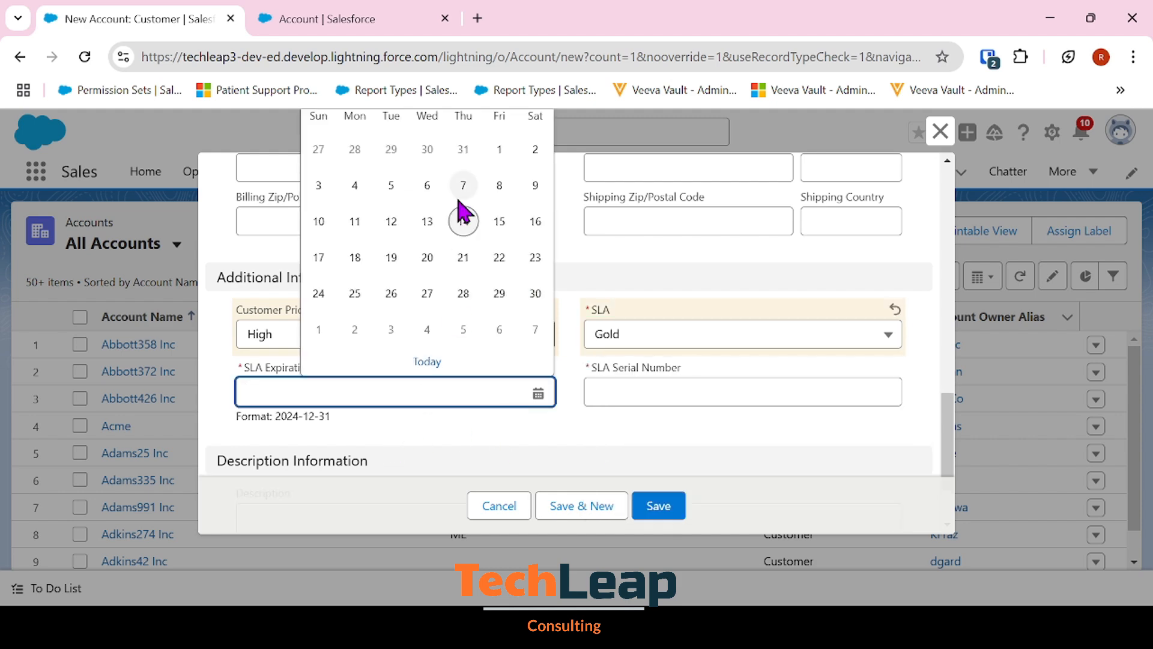
{"action": "left_click", "coordinate": [463, 222]}
{"action": "left_click", "coordinate": [597, 390]}
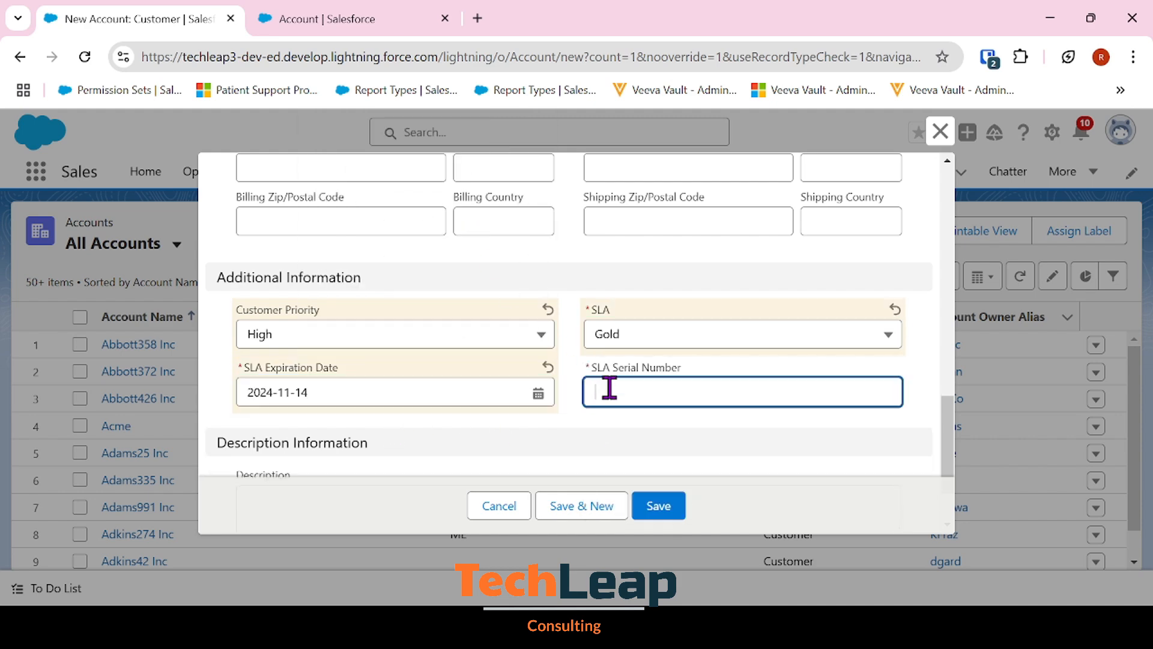
{"action": "type", "text": "S123"}
{"action": "scroll", "coordinate": [646, 427], "scroll_direction": "down", "scroll_amount": 1}
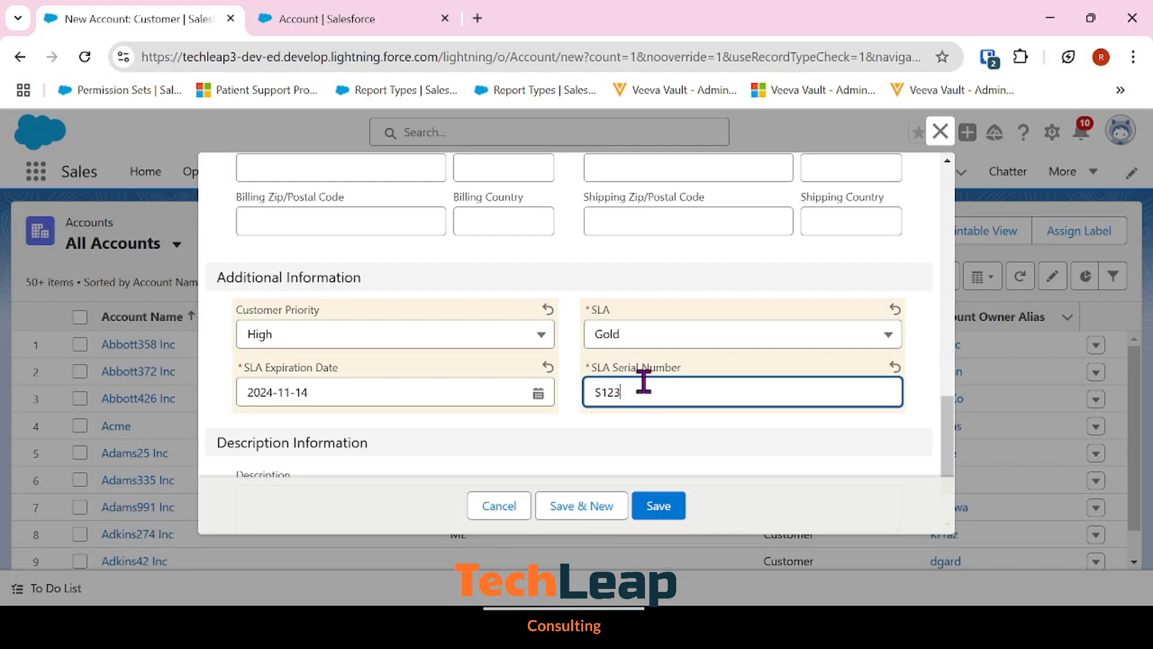
{"action": "scroll", "coordinate": [635, 416], "scroll_direction": "down", "scroll_amount": 1}
{"action": "left_click", "coordinate": [656, 507]}
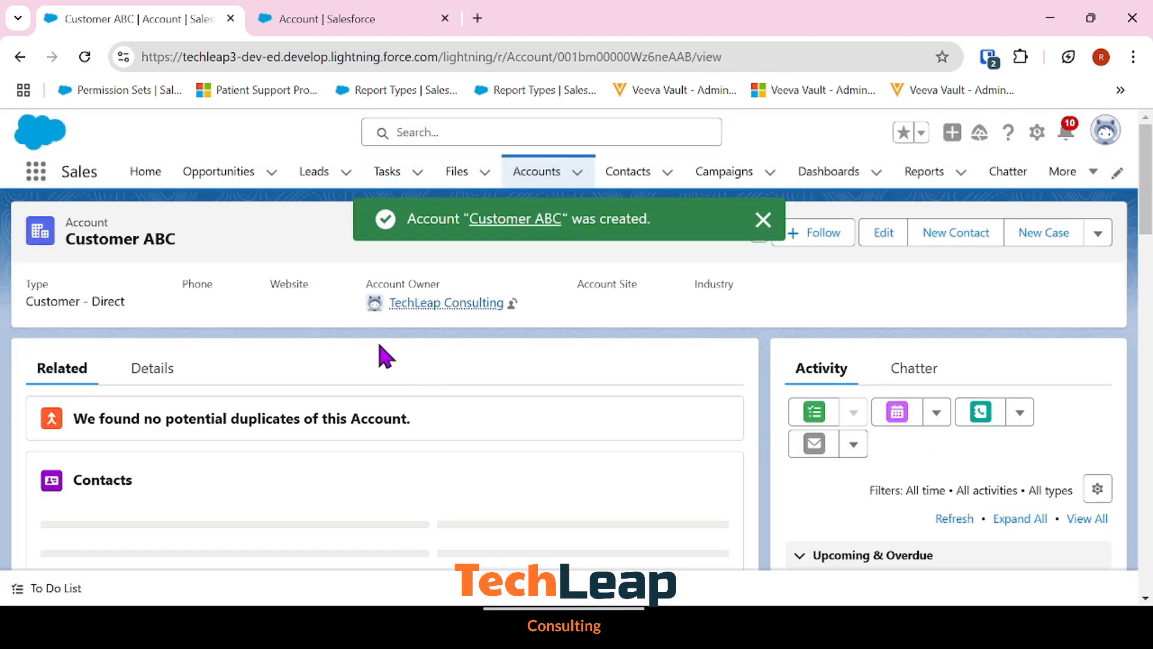
- Review the saved Customer ABC account's details, including its Type and SLA fields
{"action": "scroll", "coordinate": [335, 342], "scroll_direction": "down", "scroll_amount": 5}
{"action": "scroll", "coordinate": [337, 343], "scroll_direction": "up", "scroll_amount": 5}
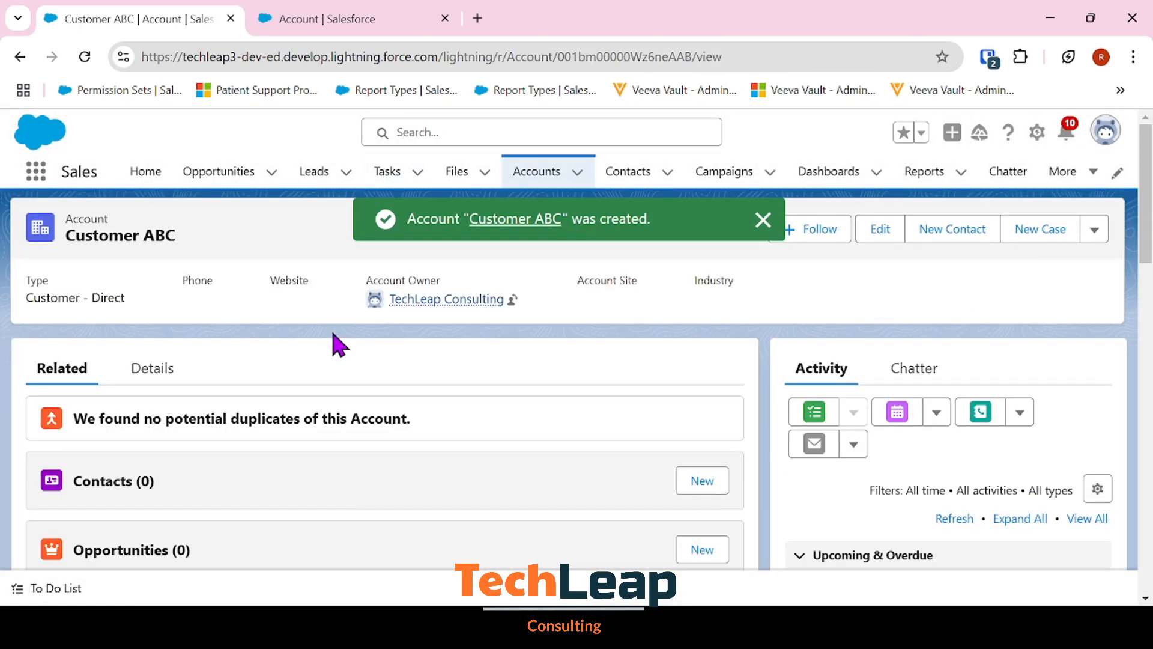
{"action": "left_click", "coordinate": [150, 378]}
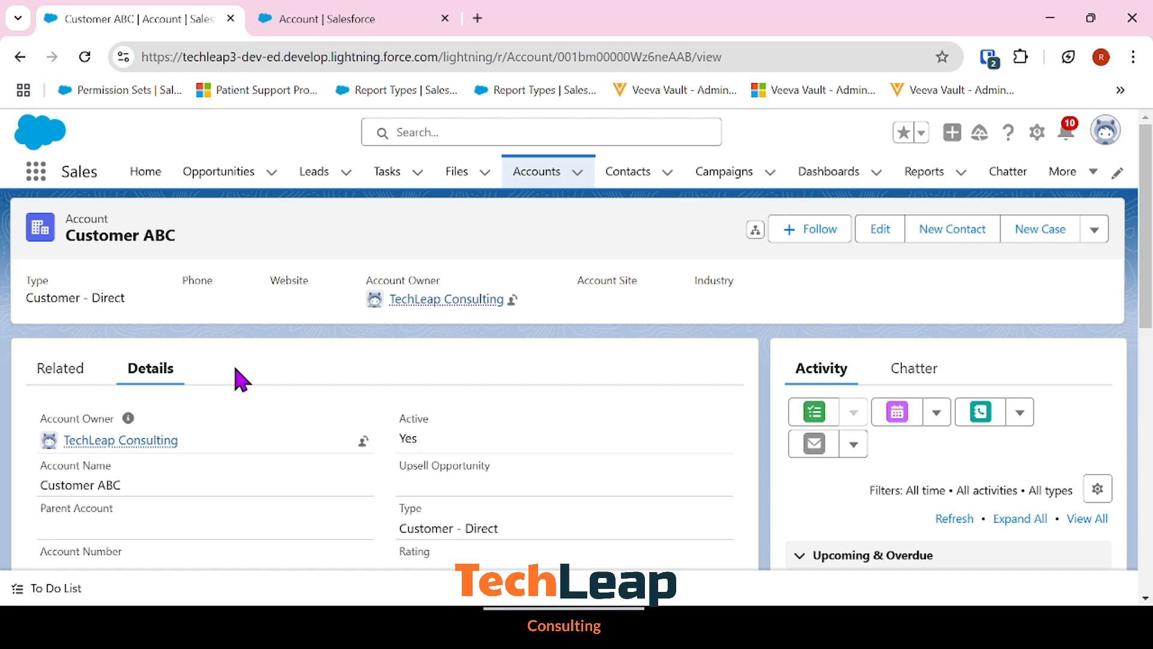
{"action": "scroll", "coordinate": [241, 381], "scroll_direction": "down", "scroll_amount": 10}
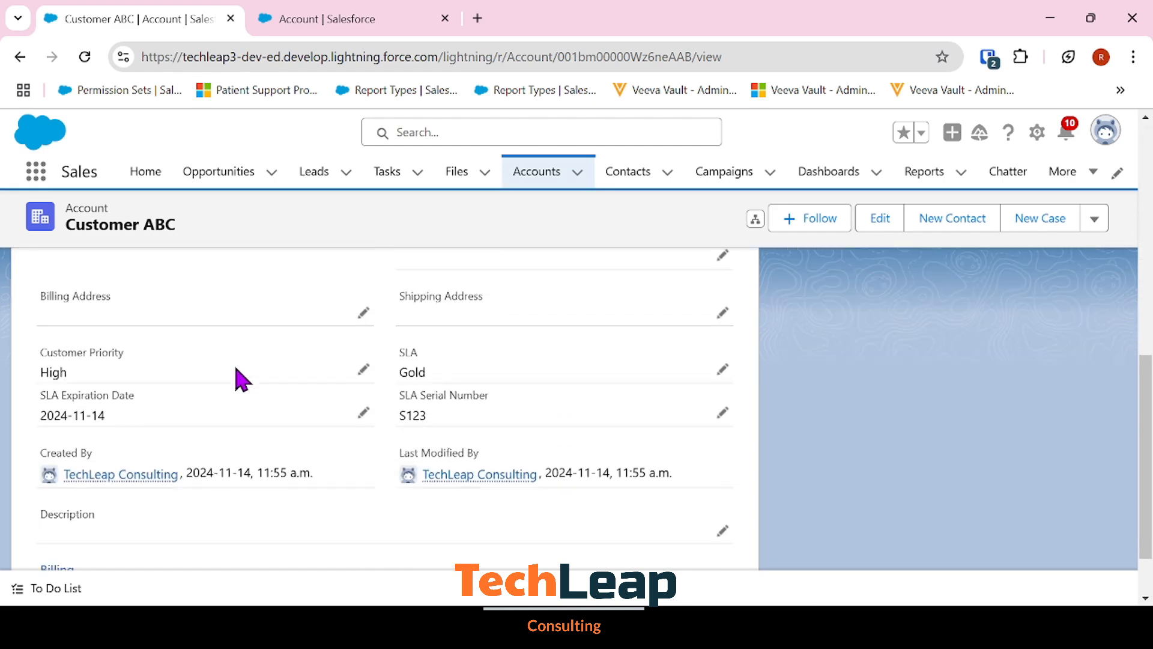
- Return to the accounts list and start a new account with the Individual record type
{"action": "left_click", "coordinate": [536, 173]}
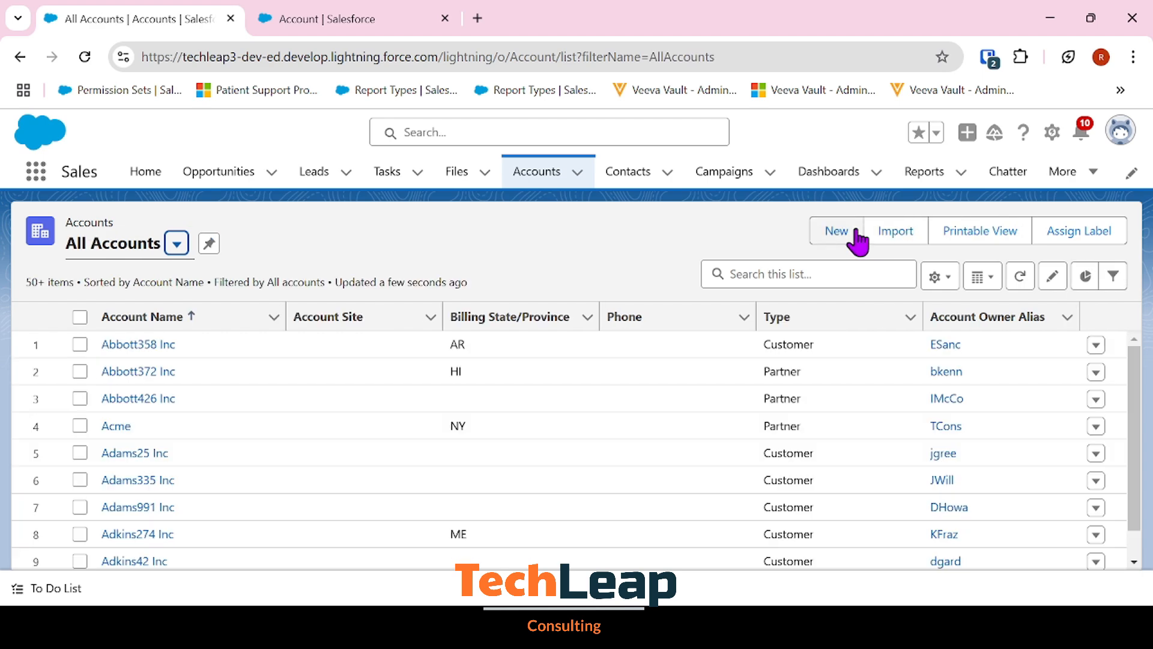
{"action": "left_click", "coordinate": [853, 238]}
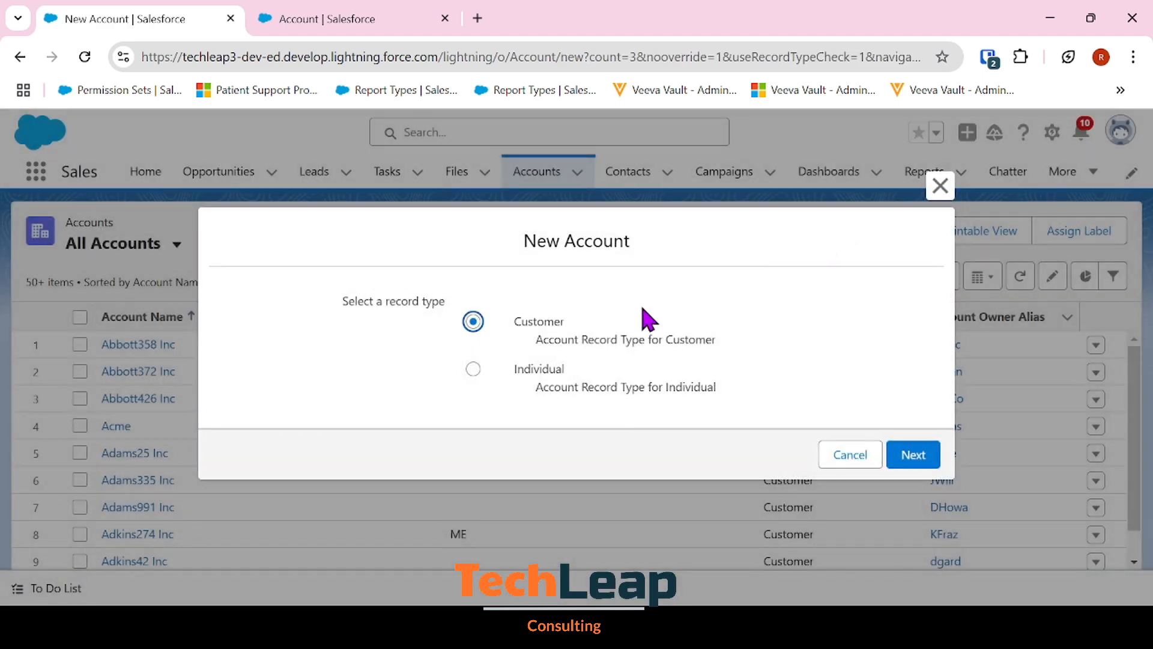
{"action": "left_click", "coordinate": [629, 398]}
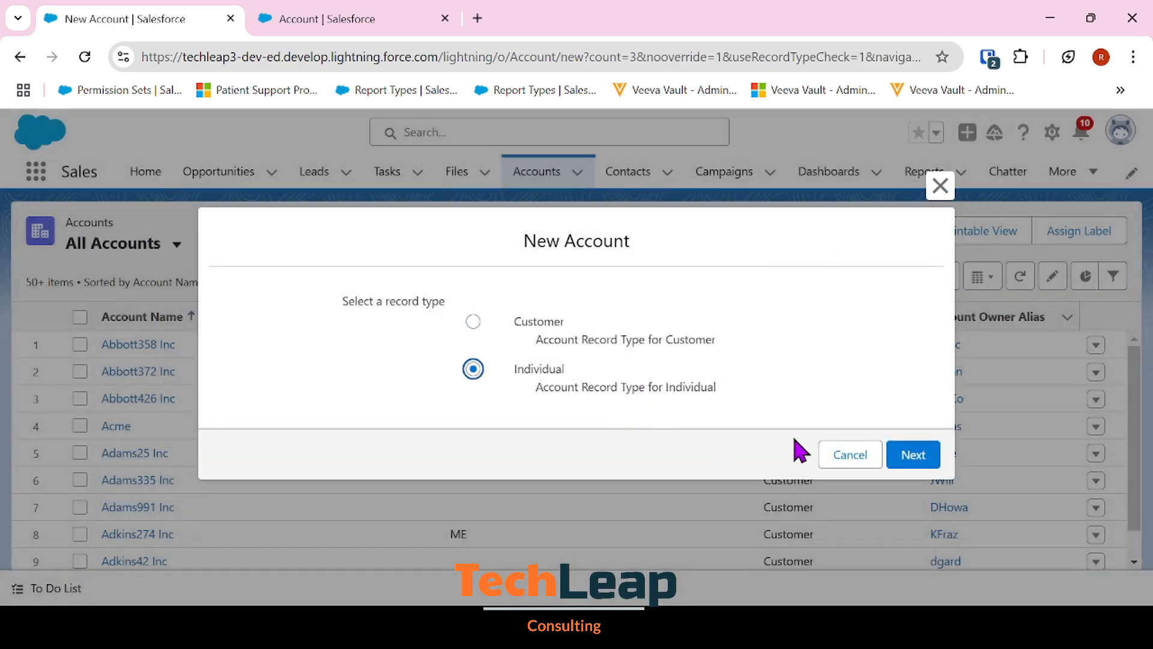
{"action": "left_click", "coordinate": [919, 457]}
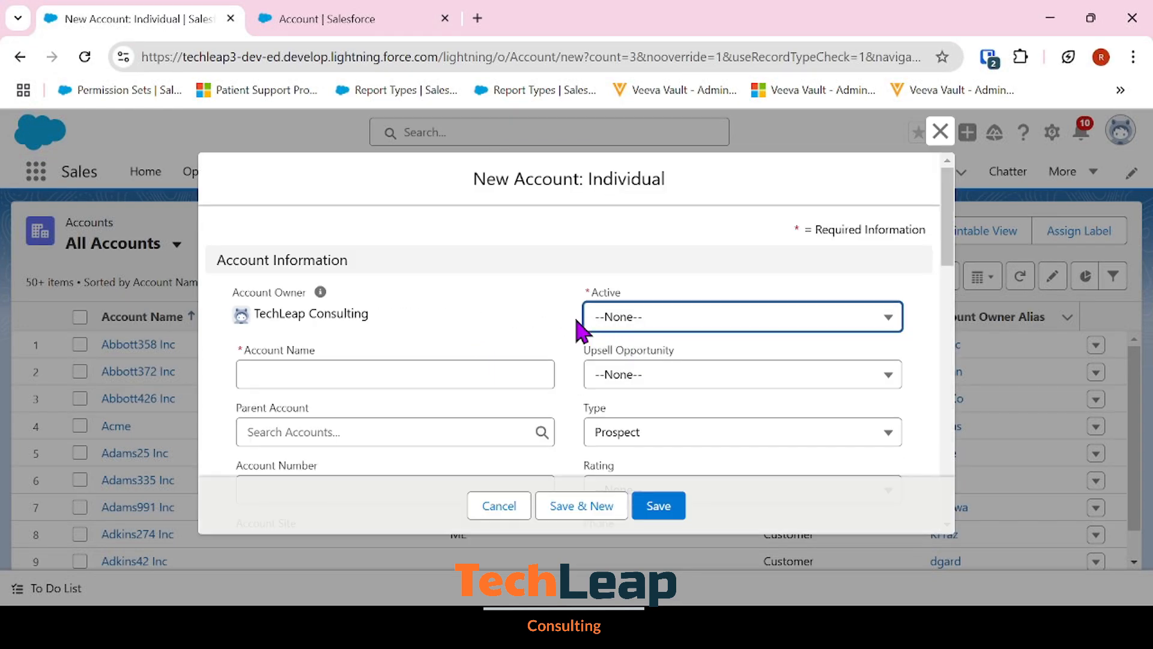
- Set Active to Yes, keep Type as Prospect, and name the new individual account Individual ABC
{"action": "left_click", "coordinate": [601, 324]}
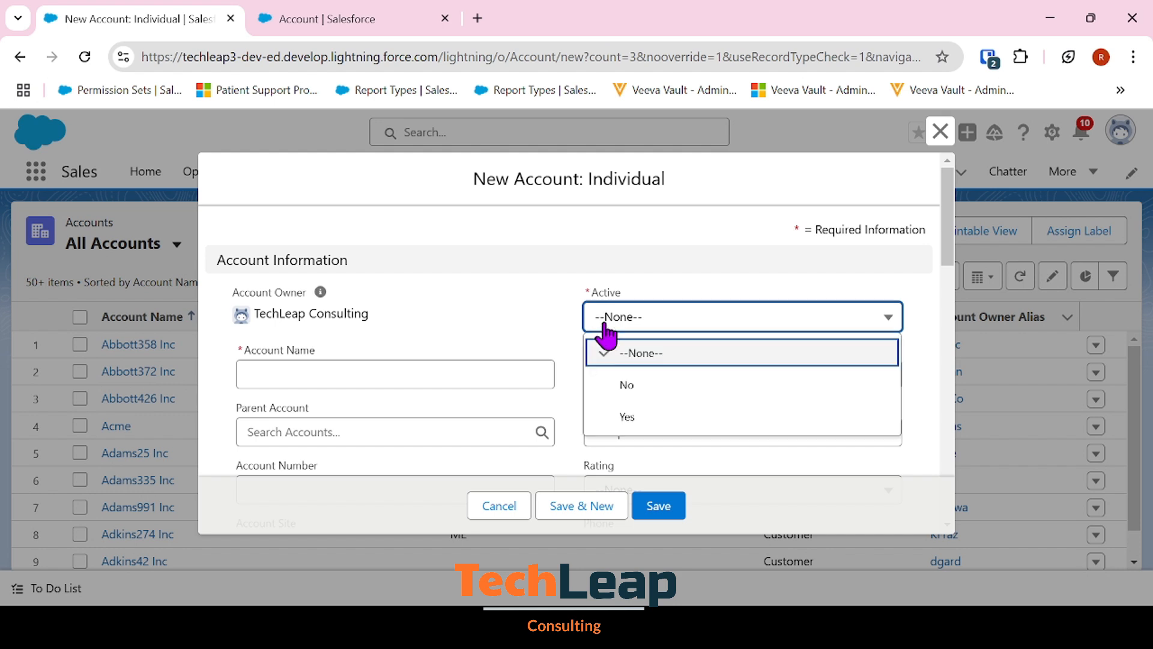
{"action": "left_click", "coordinate": [641, 427]}
{"action": "left_click", "coordinate": [643, 437]}
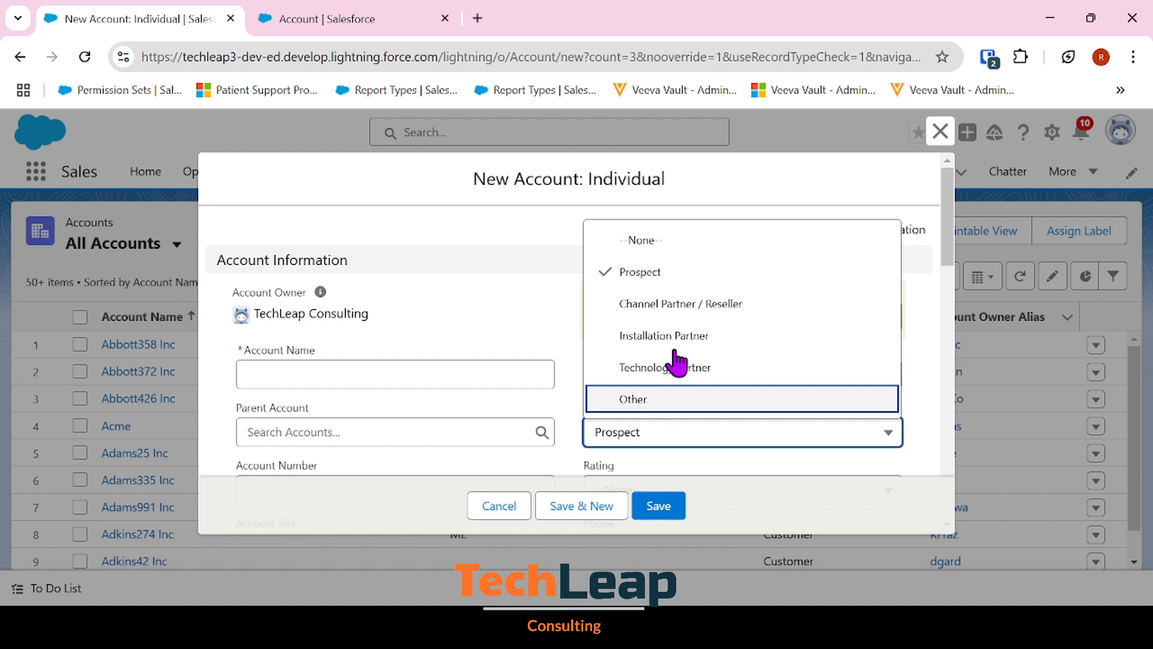
{"action": "left_click", "coordinate": [682, 274]}
{"action": "left_click", "coordinate": [402, 385]}
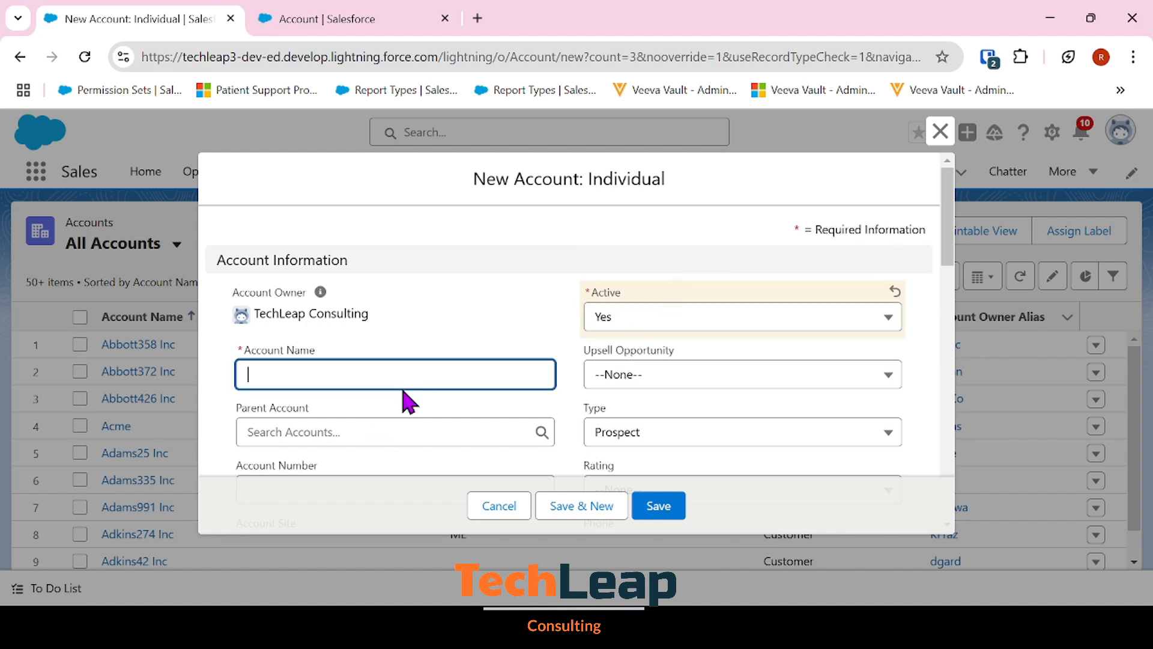
{"action": "type", "text": "Indiv"}
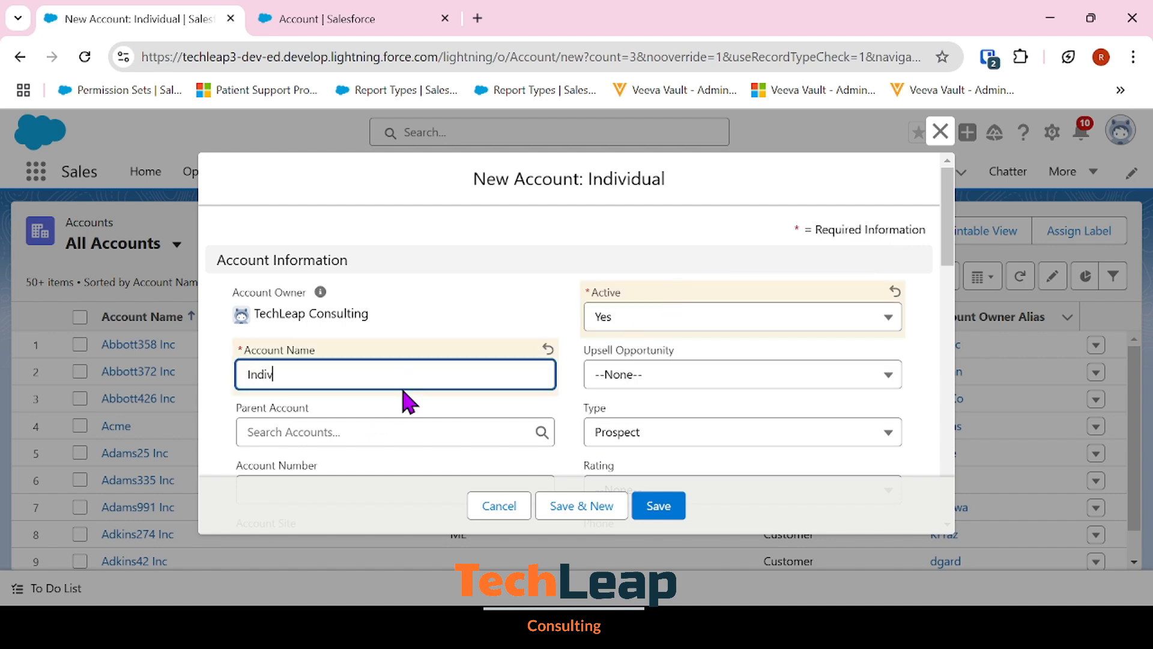
{"action": "type", "text": "idual ABC"}
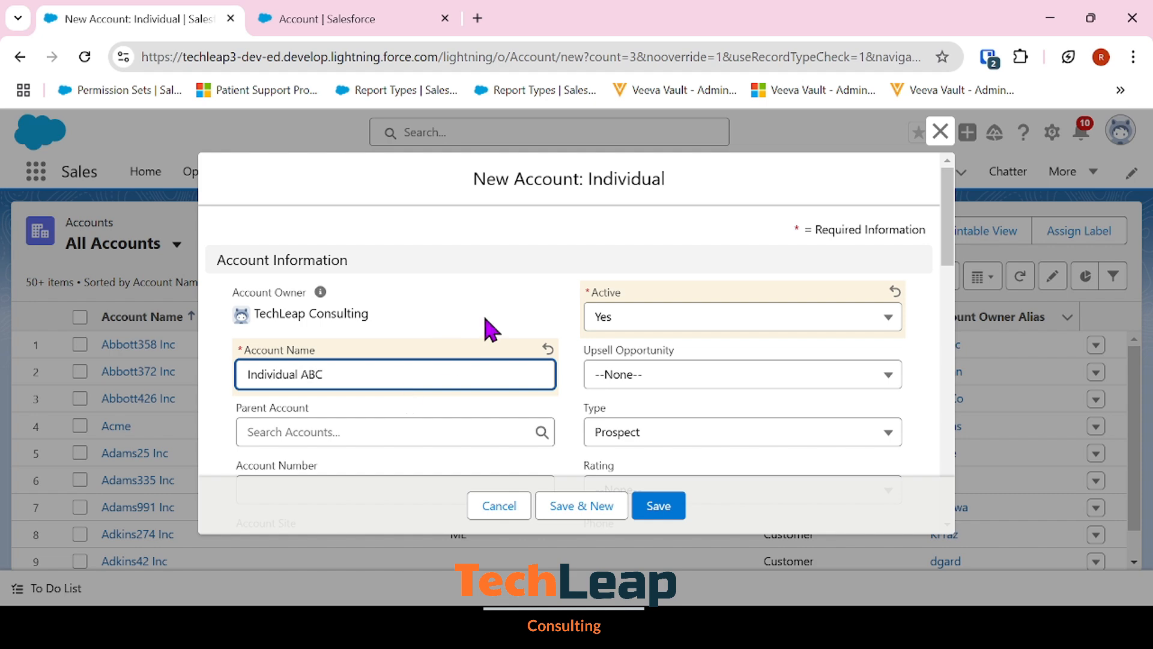
{"action": "left_click", "coordinate": [502, 309]}
- Set the individual account's Customer Priority to Medium and SLA to Silver in its Additional Information section
{"action": "scroll", "coordinate": [504, 309], "scroll_direction": "down", "scroll_amount": 3}
{"action": "scroll", "coordinate": [509, 312], "scroll_direction": "down", "scroll_amount": 10}
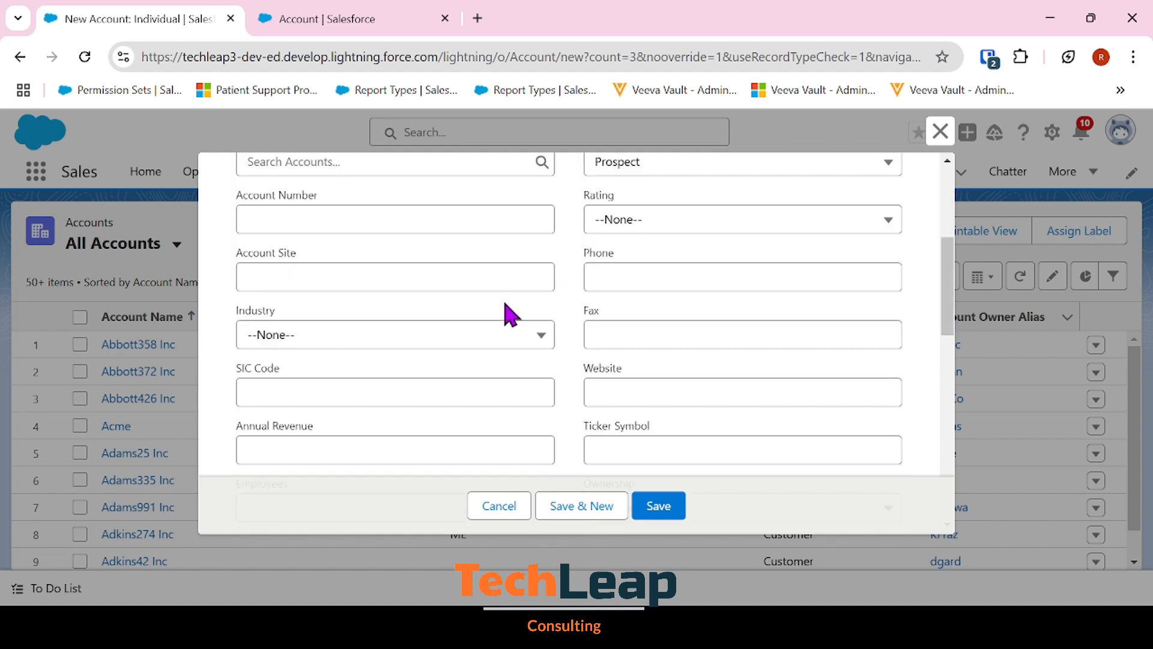
{"action": "scroll", "coordinate": [510, 312], "scroll_direction": "down", "scroll_amount": 2}
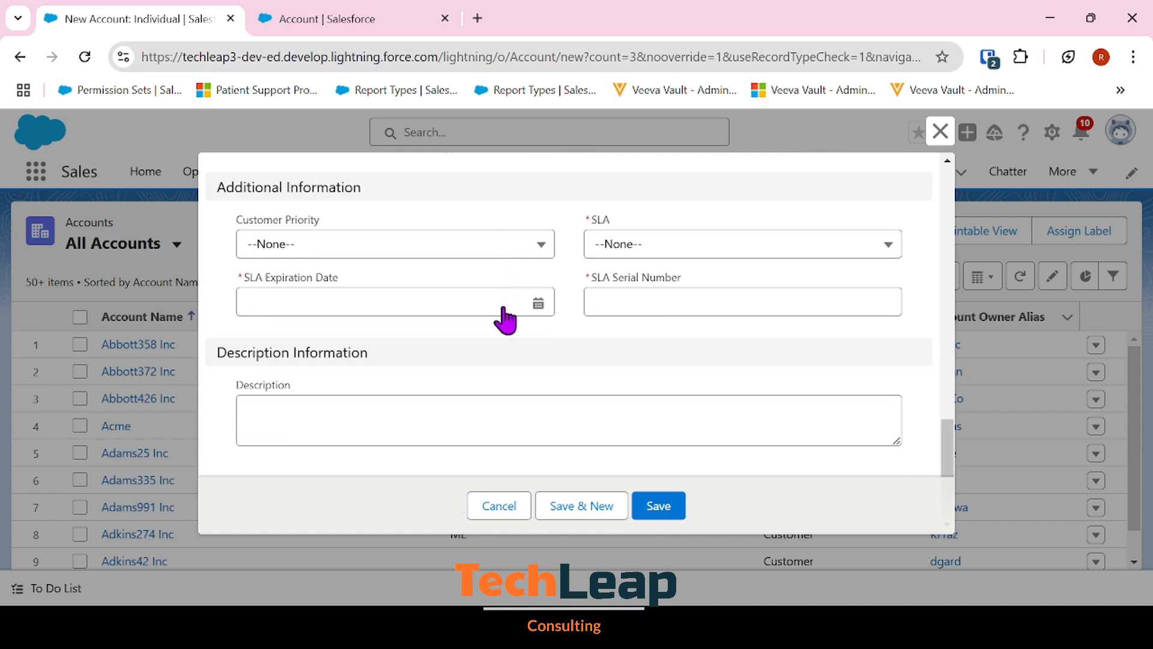
{"action": "left_click", "coordinate": [503, 247]}
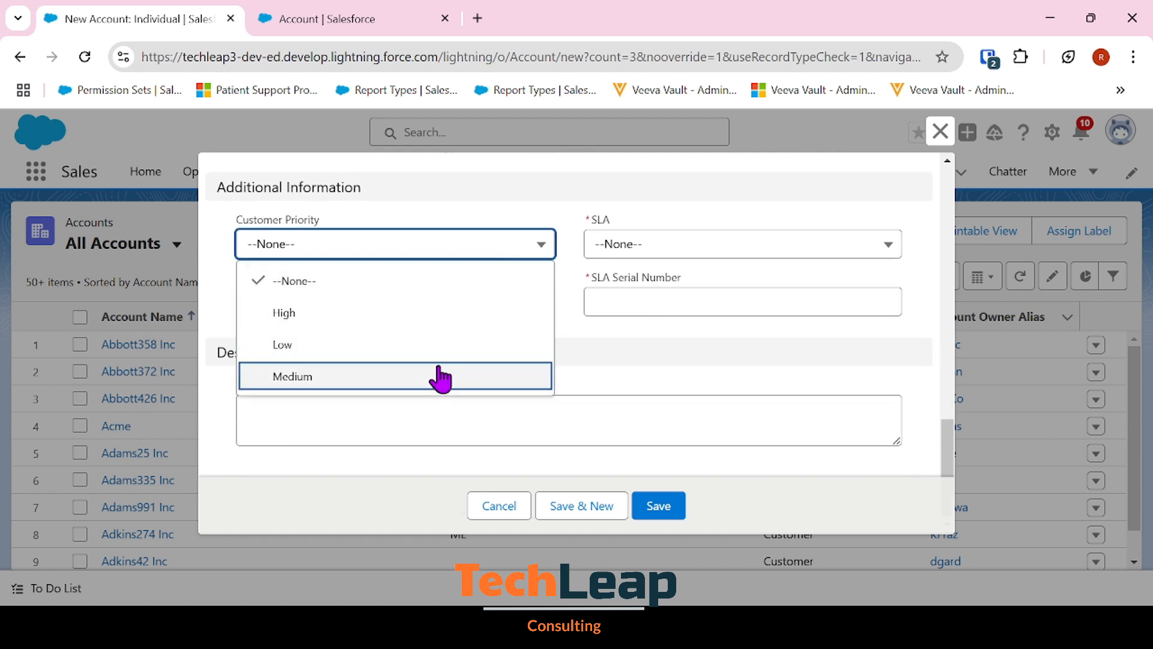
{"action": "left_click", "coordinate": [443, 377]}
{"action": "left_click", "coordinate": [656, 246]}
{"action": "left_click", "coordinate": [649, 344]}
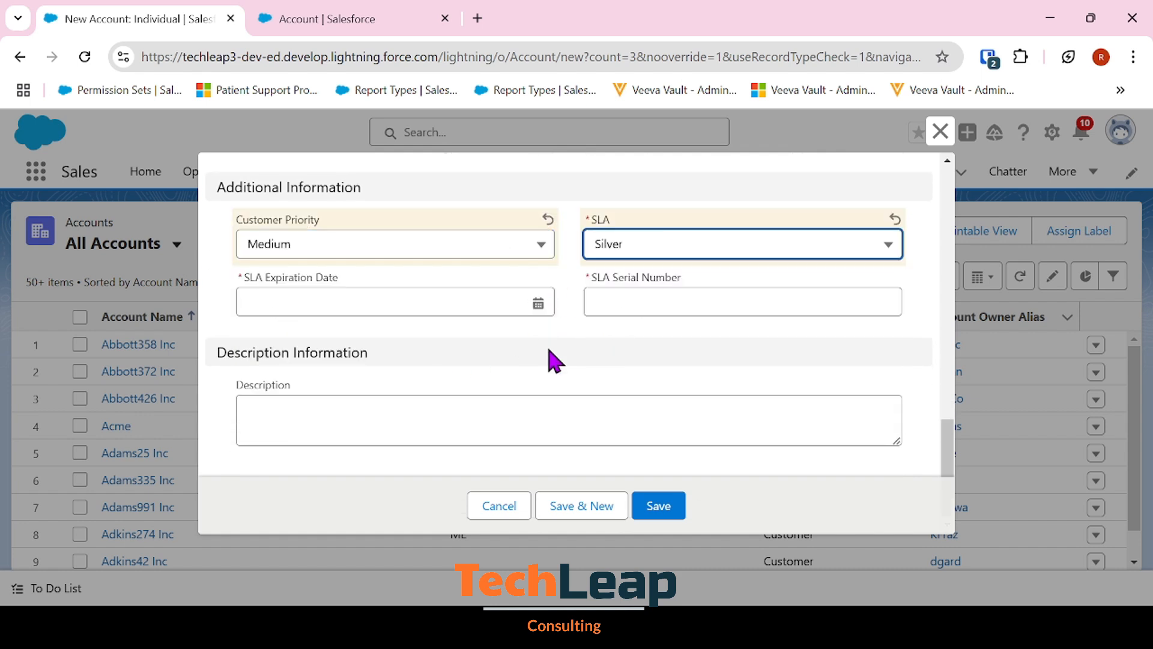
- Set the SLA Expiration Date to 2024-11-14 and the SLA Serial Number to S456, and save the individual account
{"action": "left_click", "coordinate": [534, 303]}
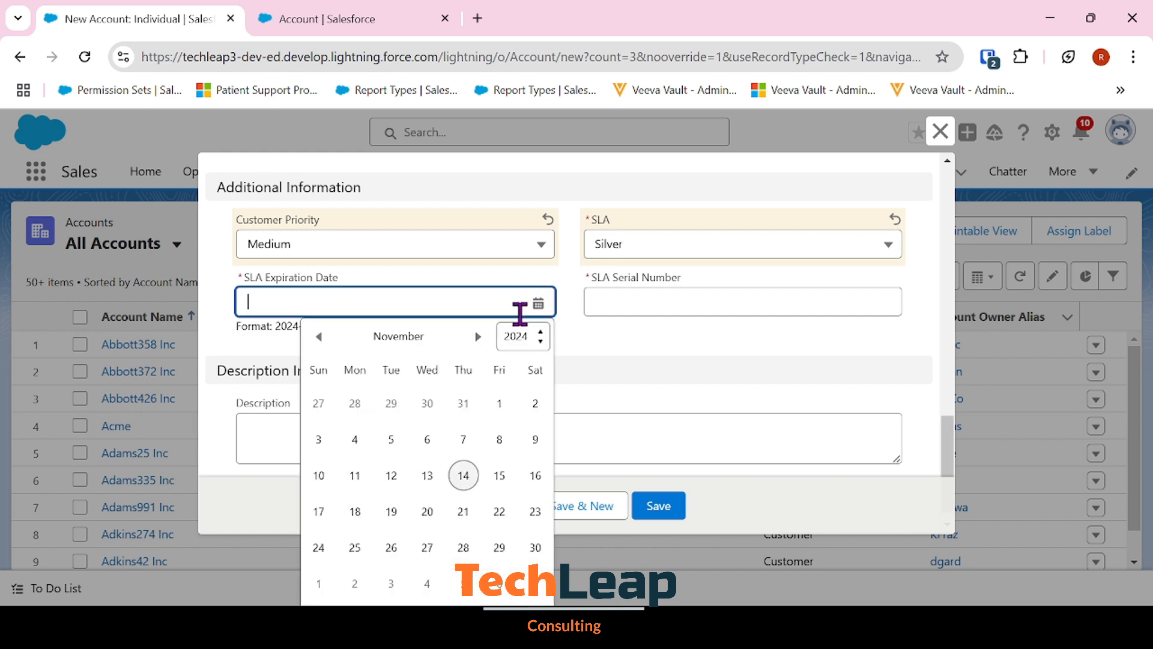
{"action": "left_click", "coordinate": [459, 478]}
{"action": "left_click", "coordinate": [652, 295]}
{"action": "type", "text": "S456"}
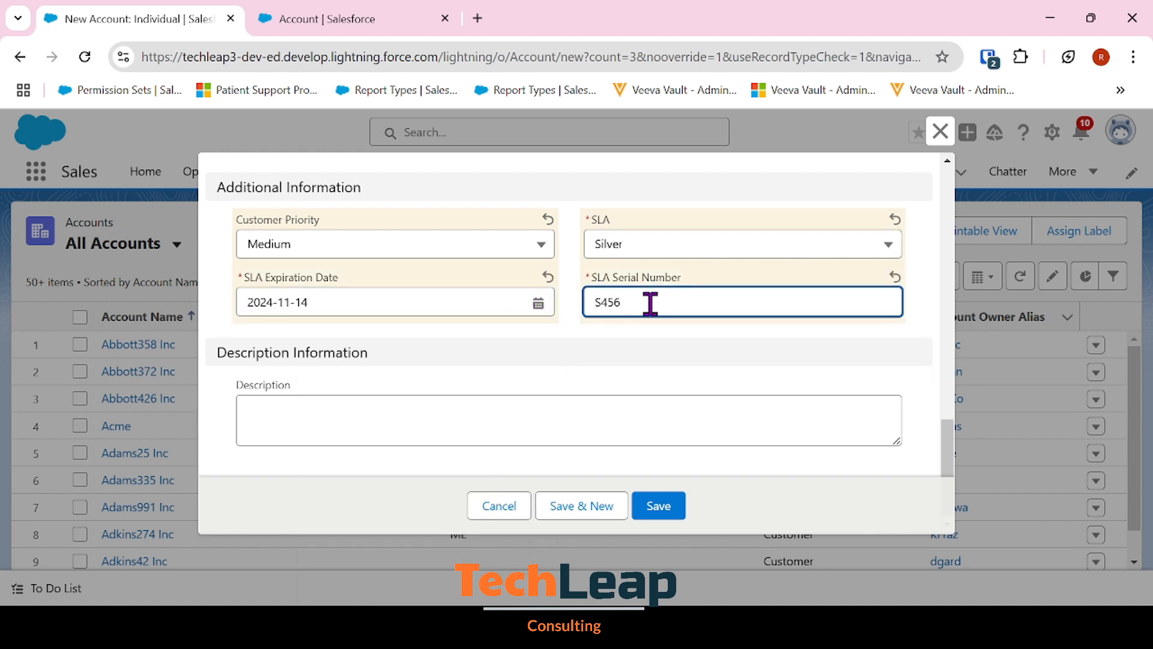
{"action": "left_click", "coordinate": [663, 509]}
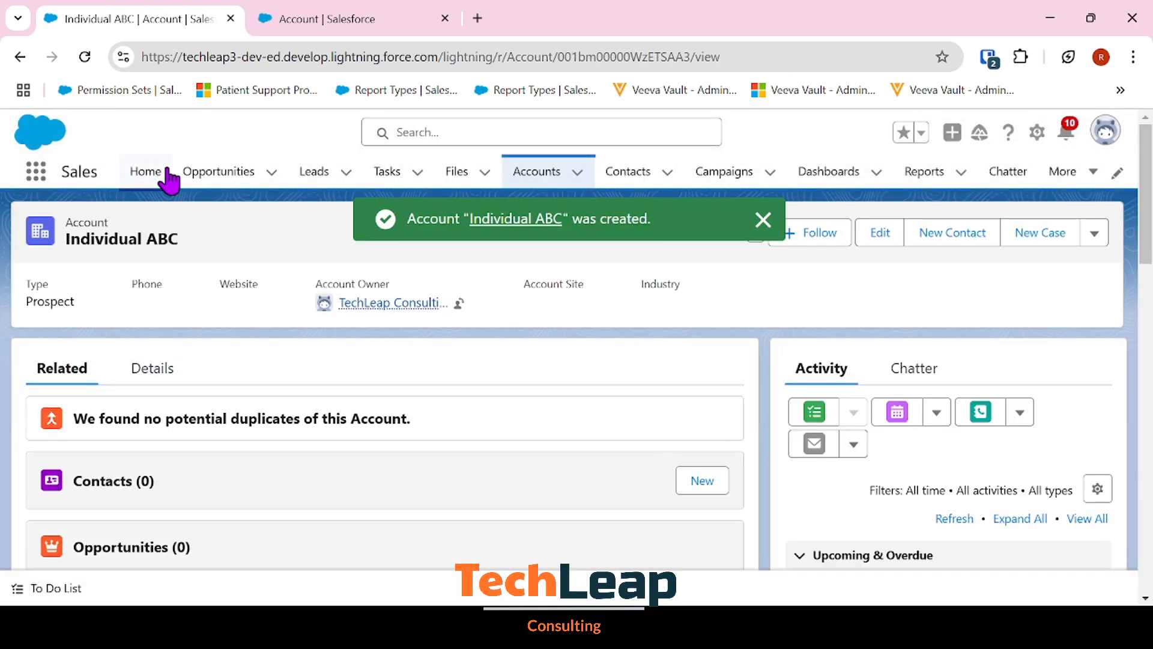
- Return to the accounts list and check the Individual ABC and Customer ABC entries under Recently Viewed
{"action": "left_click", "coordinate": [547, 177]}
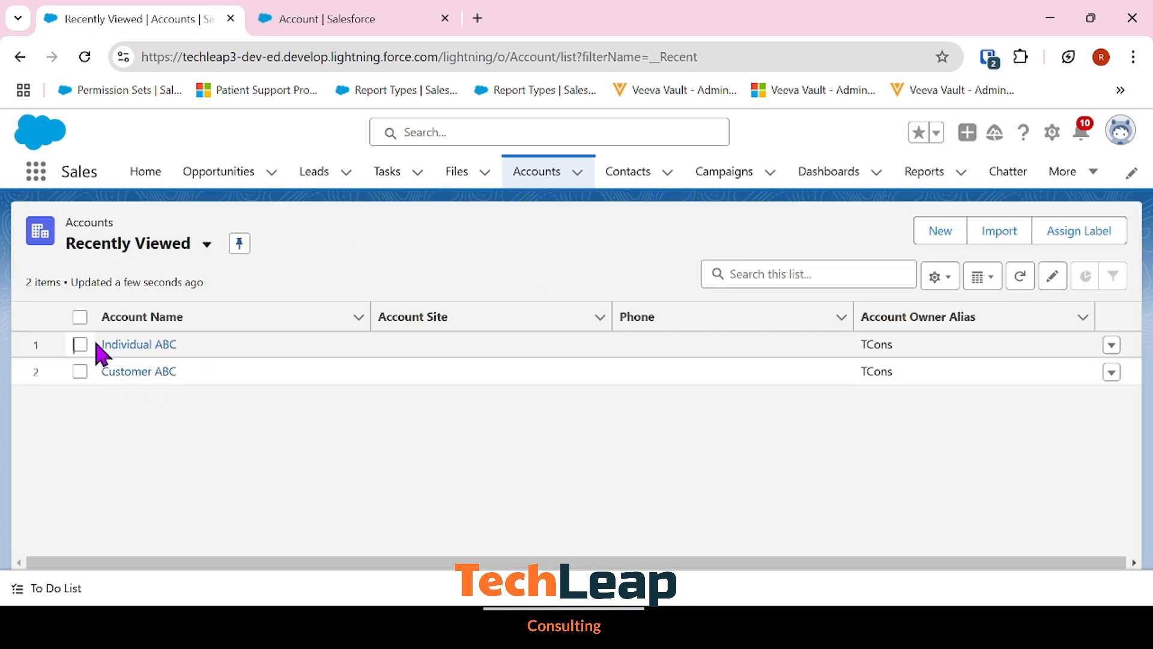
{"action": "left_click_drag", "start_coordinate": [94, 351], "coordinate": [178, 369]}
{"action": "left_click", "coordinate": [242, 463]}
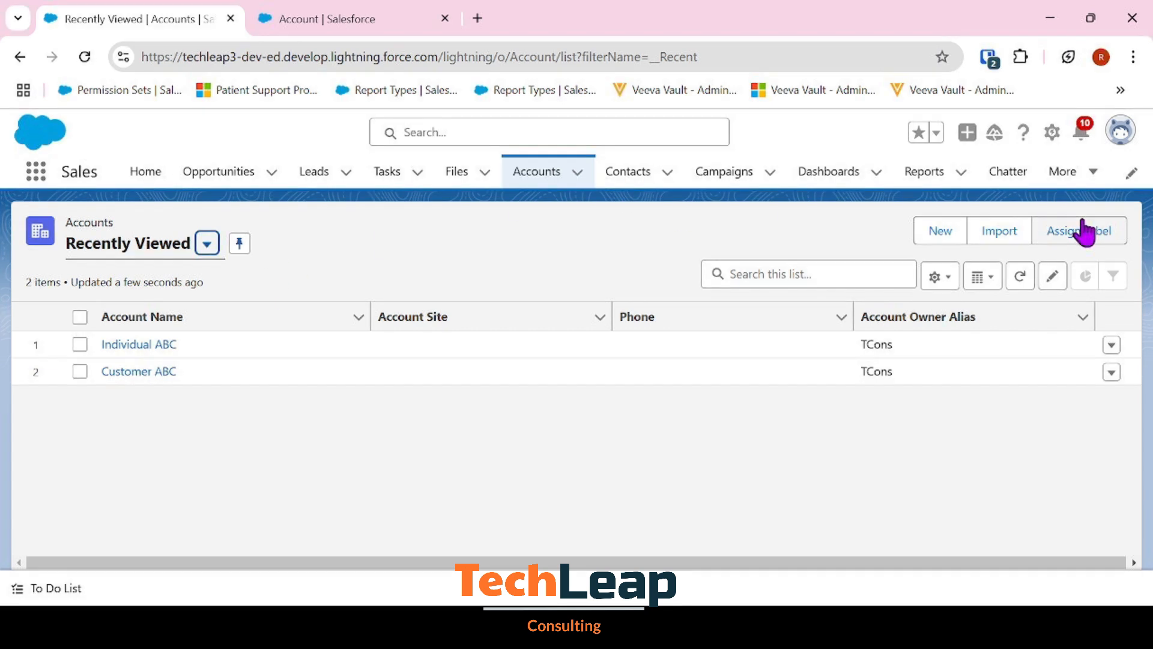
- Create a new account list view named Customers that only its creator can see
{"action": "left_click", "coordinate": [942, 278]}
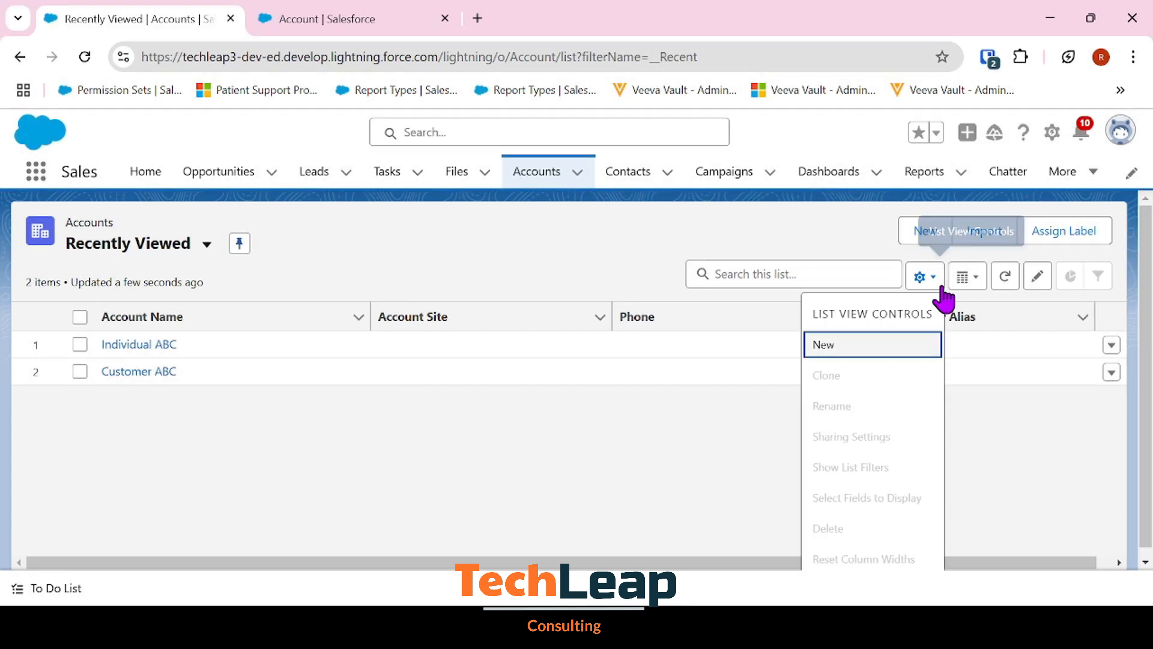
{"action": "left_click", "coordinate": [880, 345]}
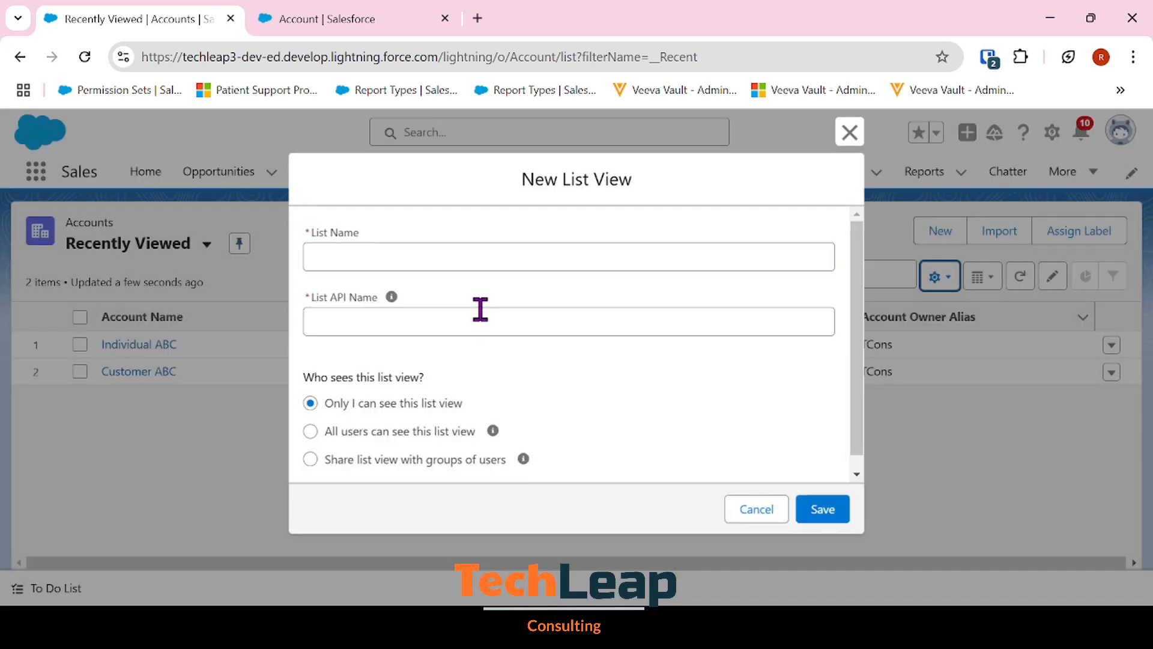
{"action": "left_click", "coordinate": [537, 257]}
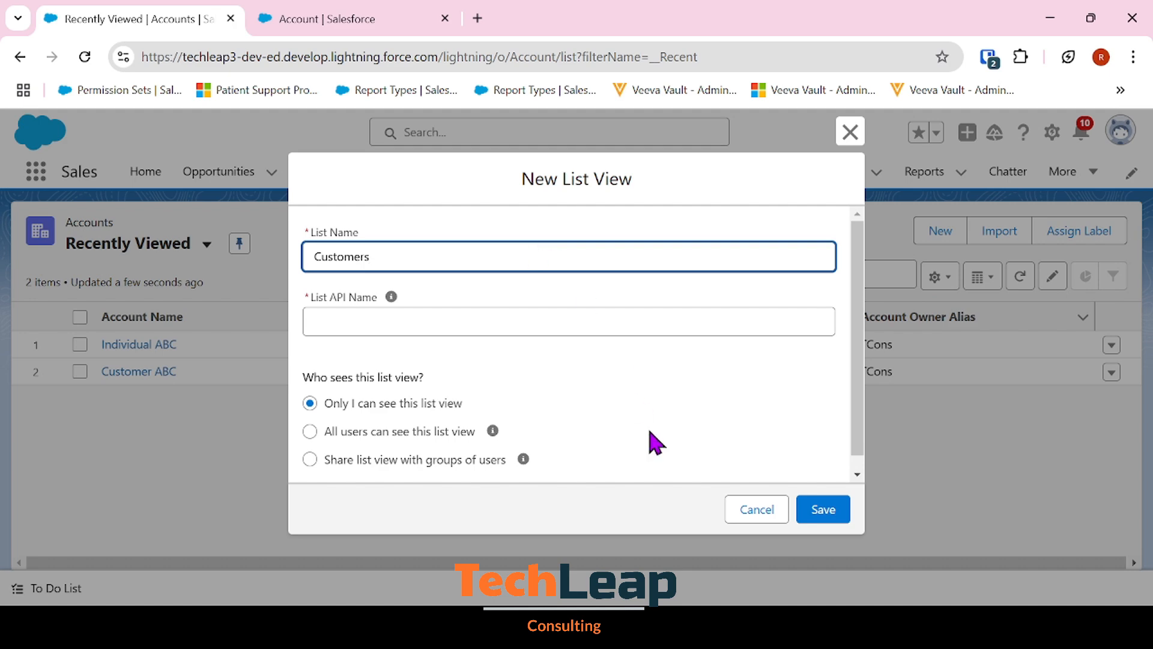
{"action": "left_click", "coordinate": [828, 511]}
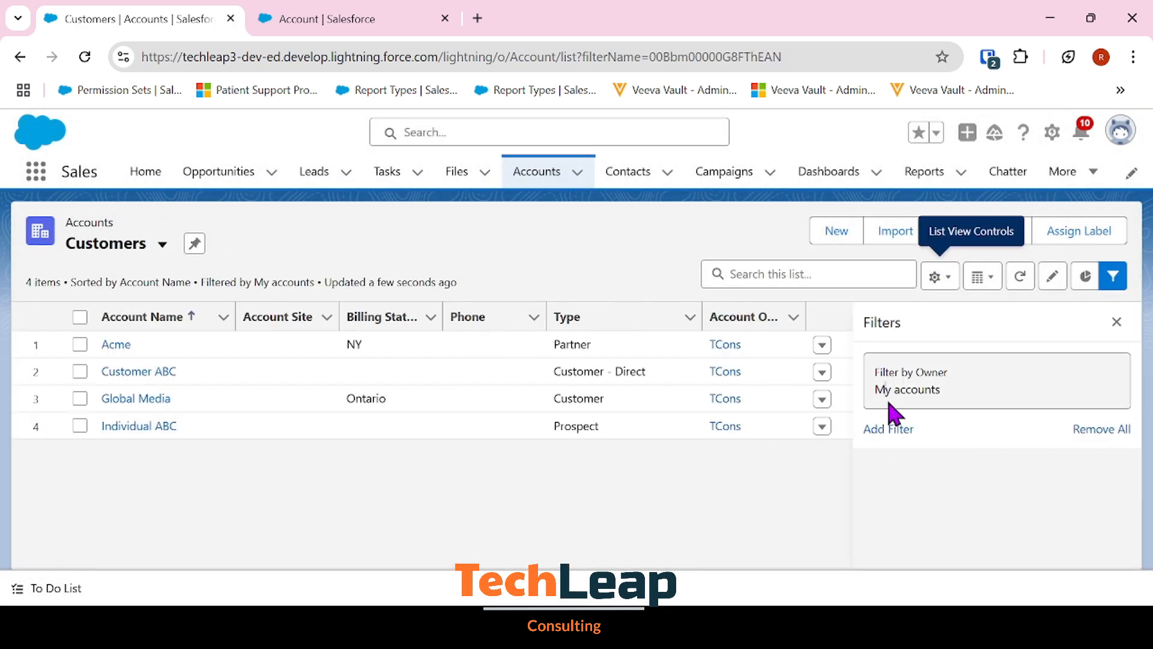
- Change the Customers list view's owner filter to All accounts
{"action": "left_click", "coordinate": [935, 387]}
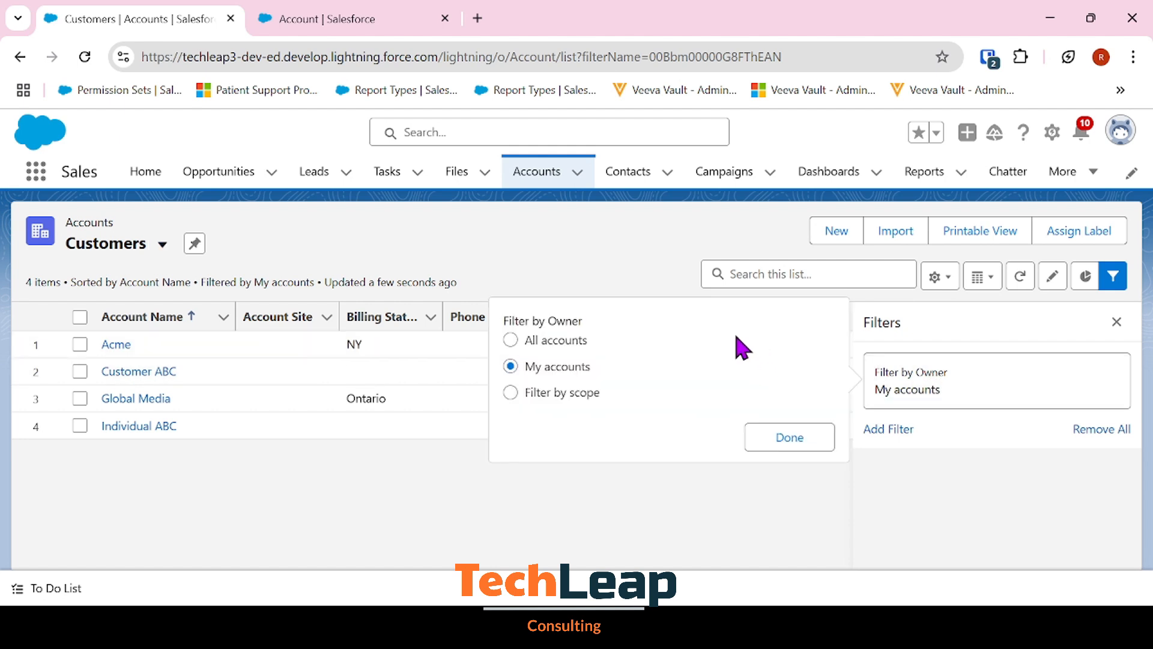
{"action": "left_click", "coordinate": [557, 341]}
{"action": "left_click", "coordinate": [774, 442]}
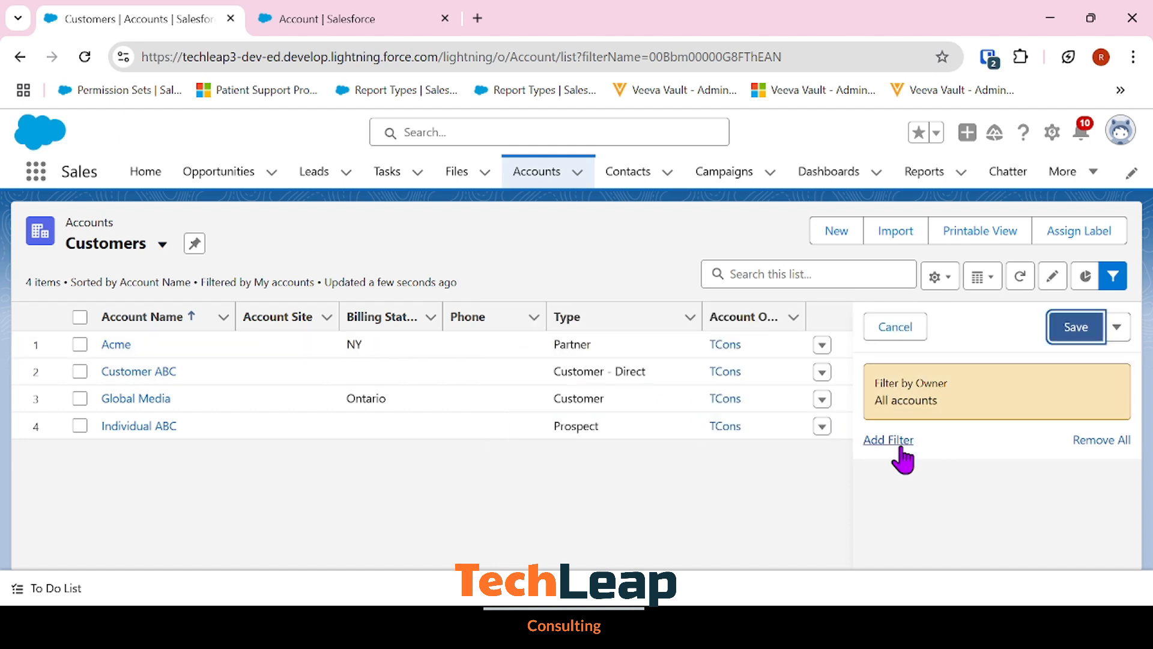
- Add a filter to the Customers list view for Account Record Type equals Customer, save it, and close the filters
{"action": "left_click", "coordinate": [900, 446]}
{"action": "left_click", "coordinate": [741, 367]}
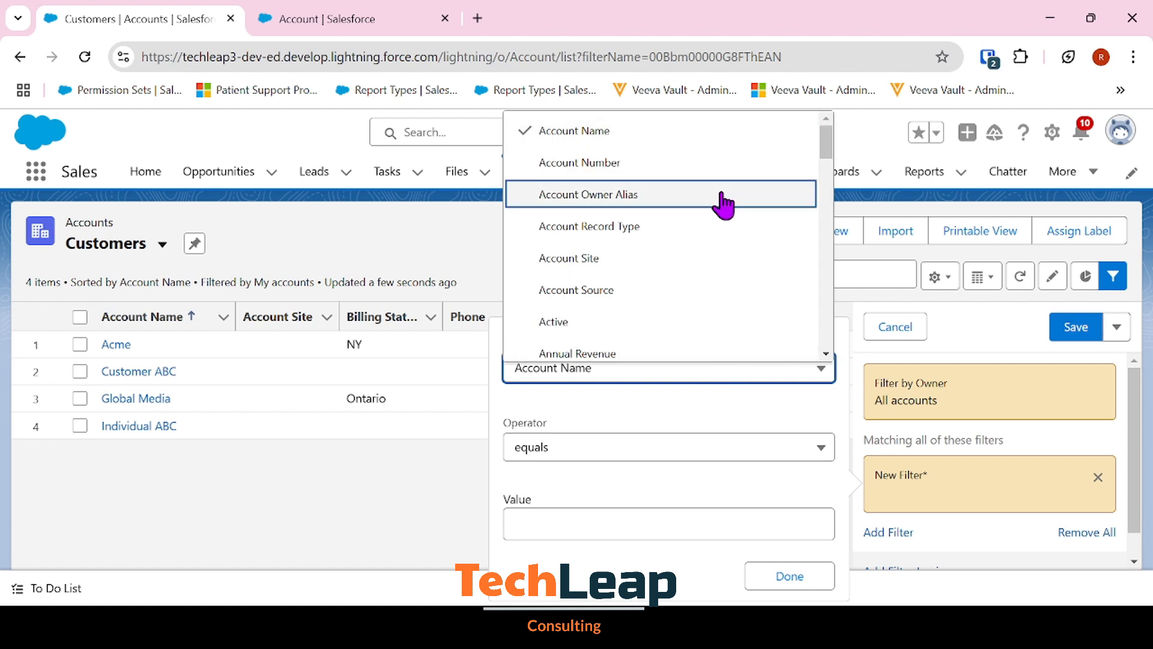
{"action": "left_click", "coordinate": [702, 232]}
{"action": "left_click", "coordinate": [656, 528]}
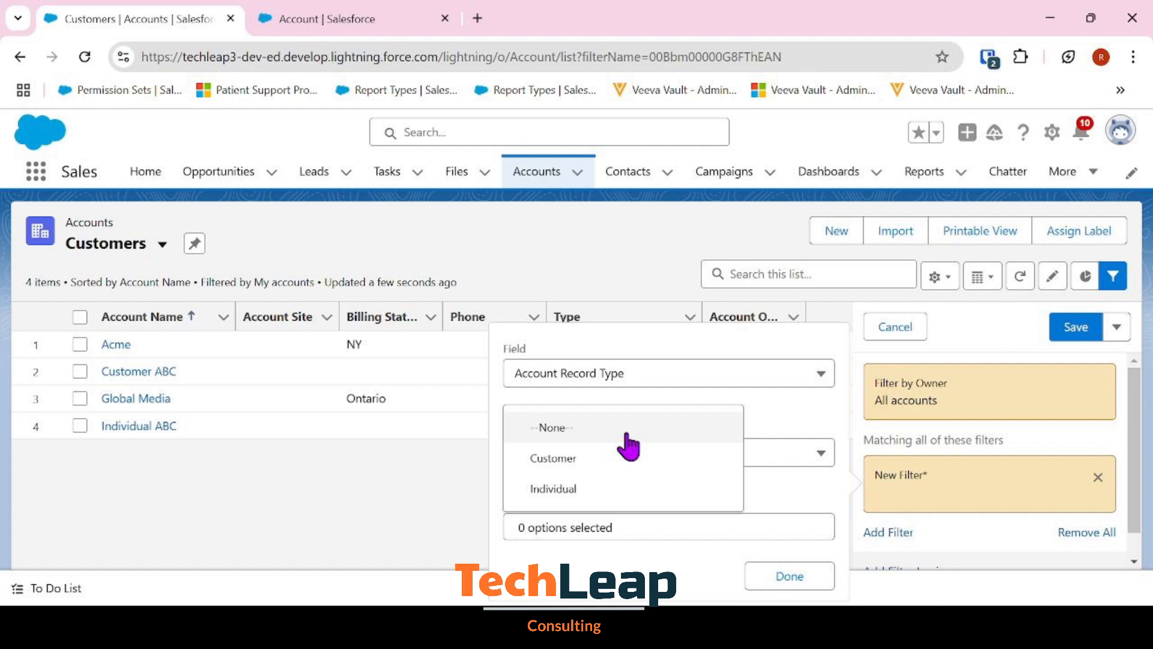
{"action": "left_click", "coordinate": [623, 468]}
{"action": "left_click", "coordinate": [787, 575]}
{"action": "left_click", "coordinate": [1076, 327]}
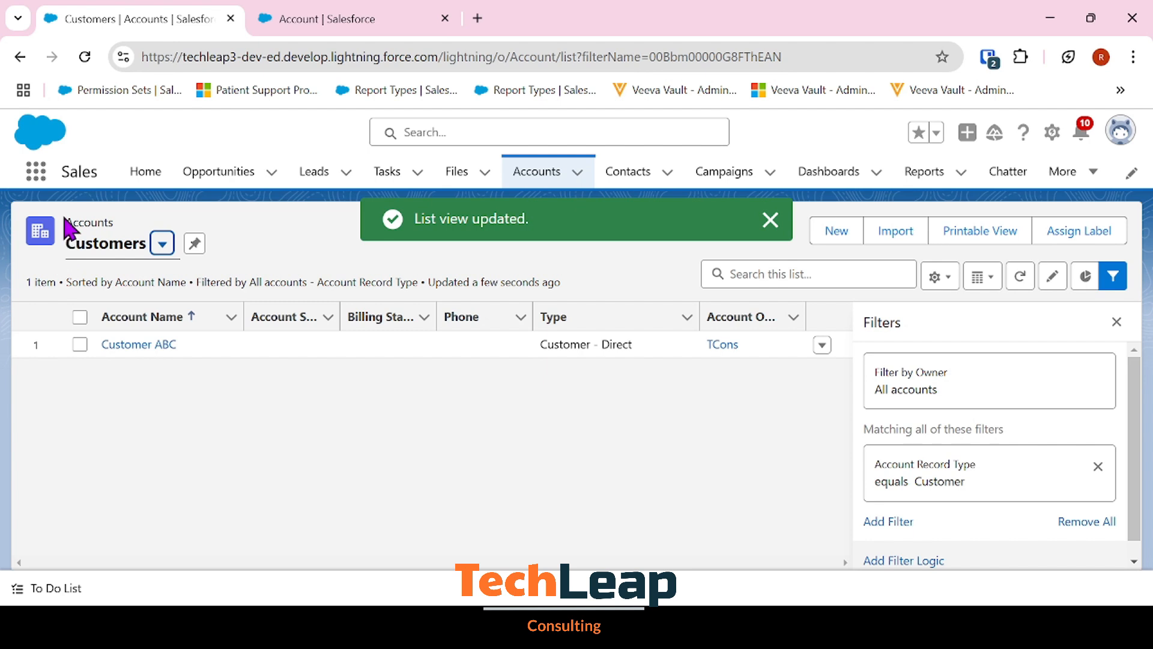
{"action": "left_click_drag", "start_coordinate": [64, 220], "coordinate": [191, 369]}
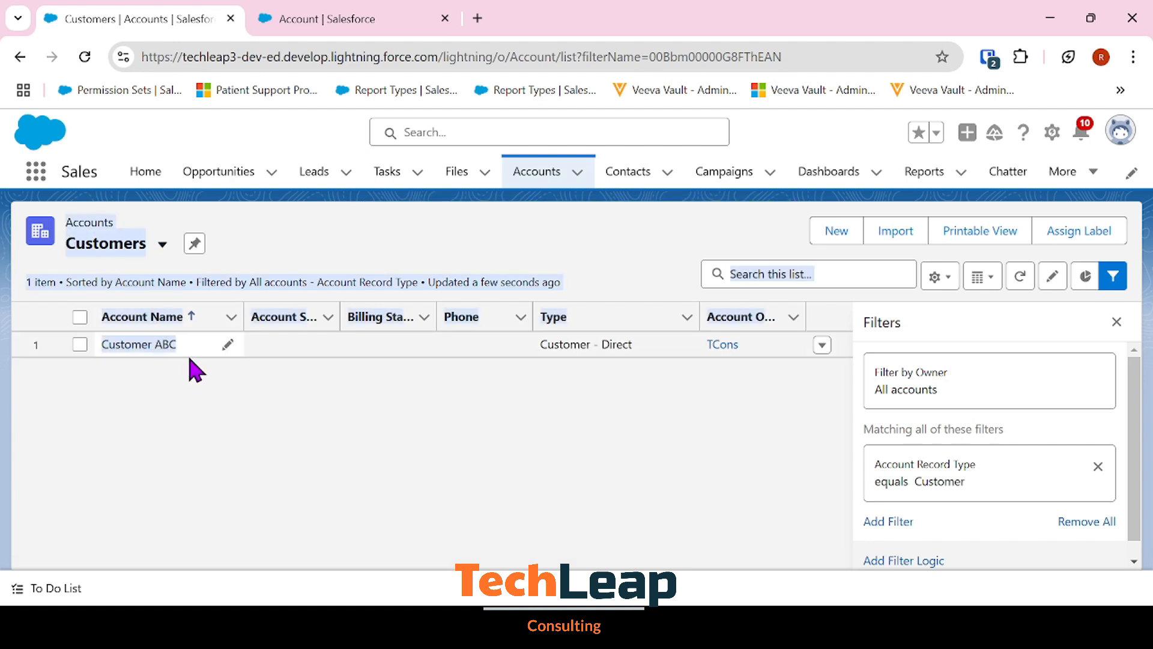
{"action": "left_click", "coordinate": [294, 396]}
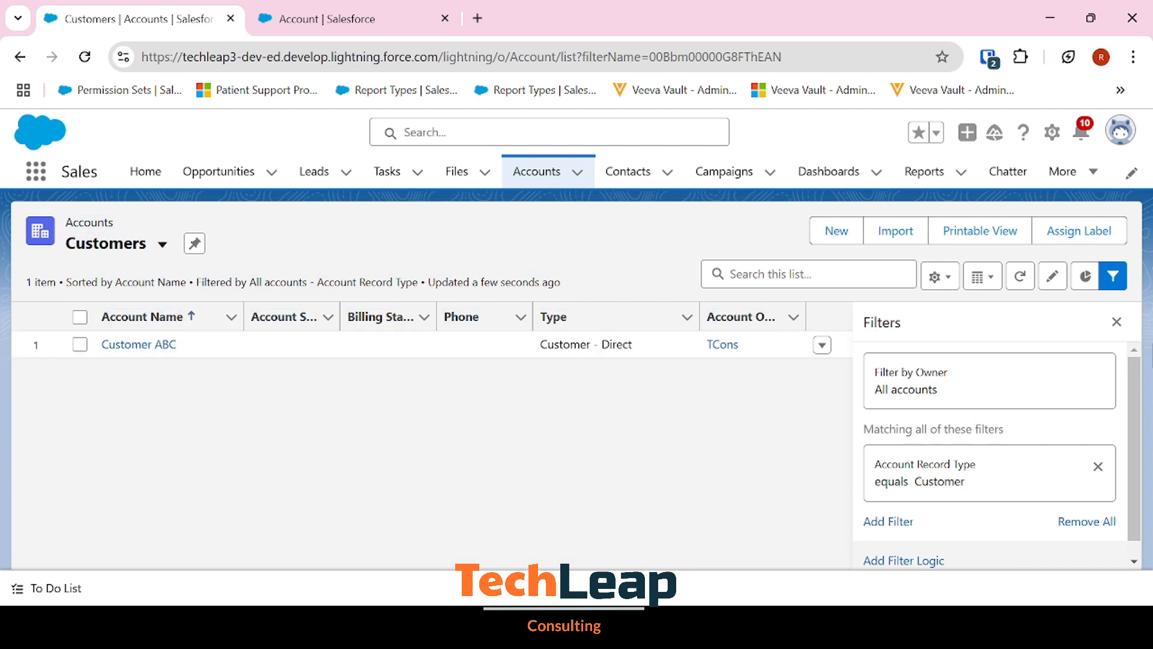
{"action": "left_click", "coordinate": [1116, 320]}
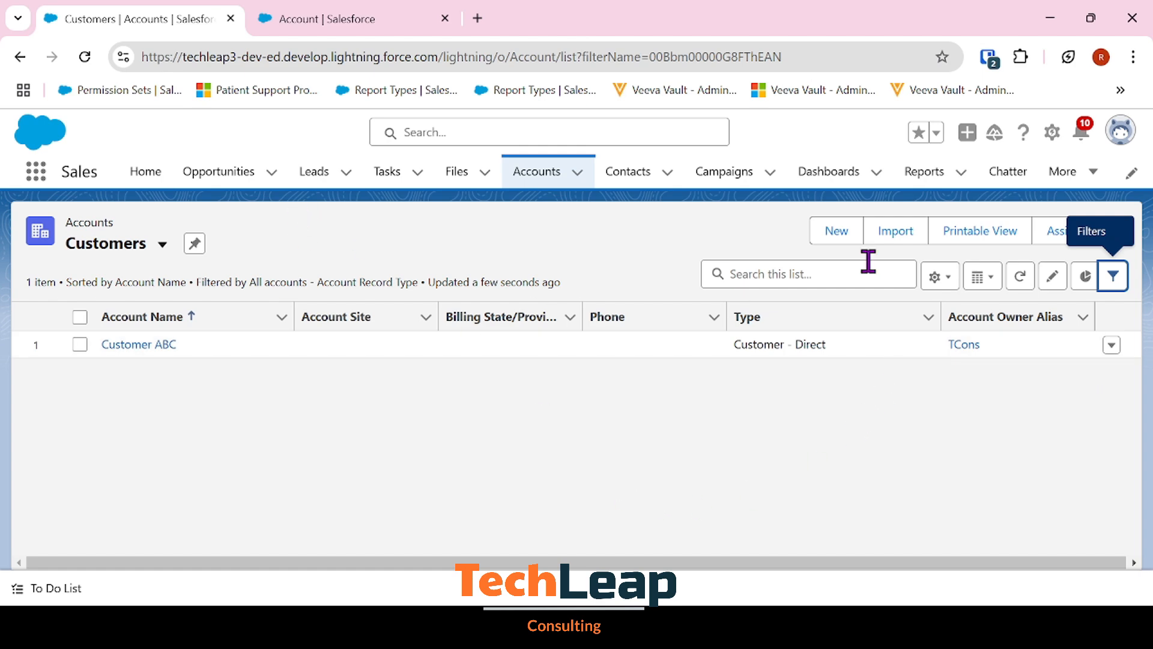
- Create another account list view named Individuals that only its creator can see
{"action": "left_click", "coordinate": [937, 278]}
{"action": "left_click", "coordinate": [904, 351]}
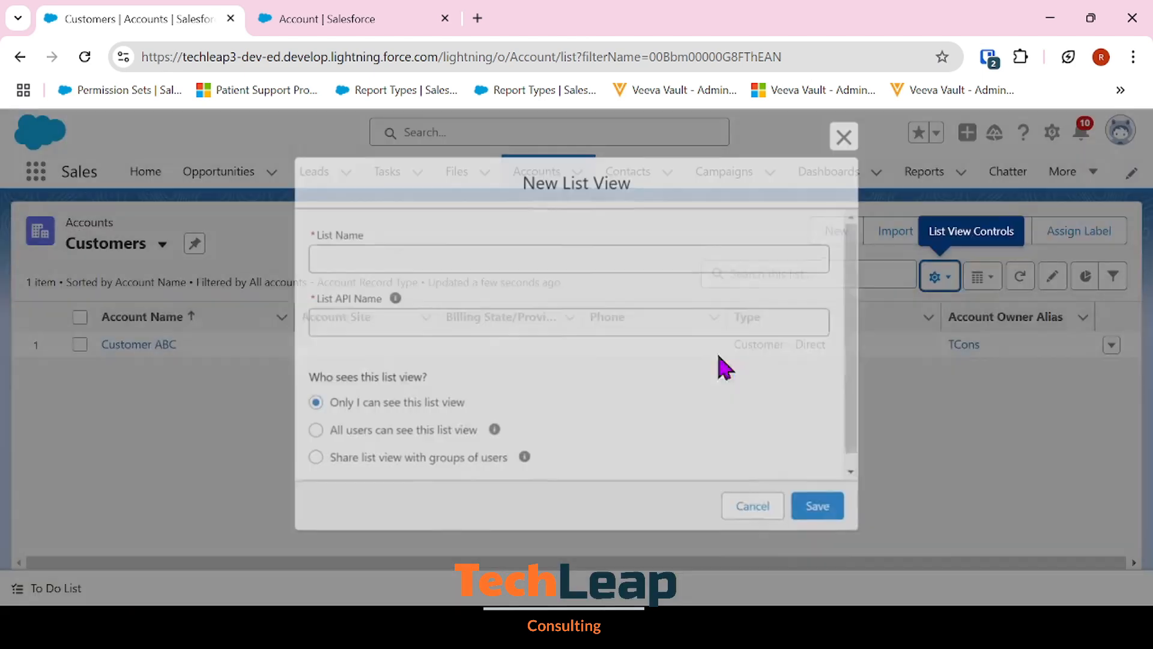
{"action": "left_click", "coordinate": [596, 257]}
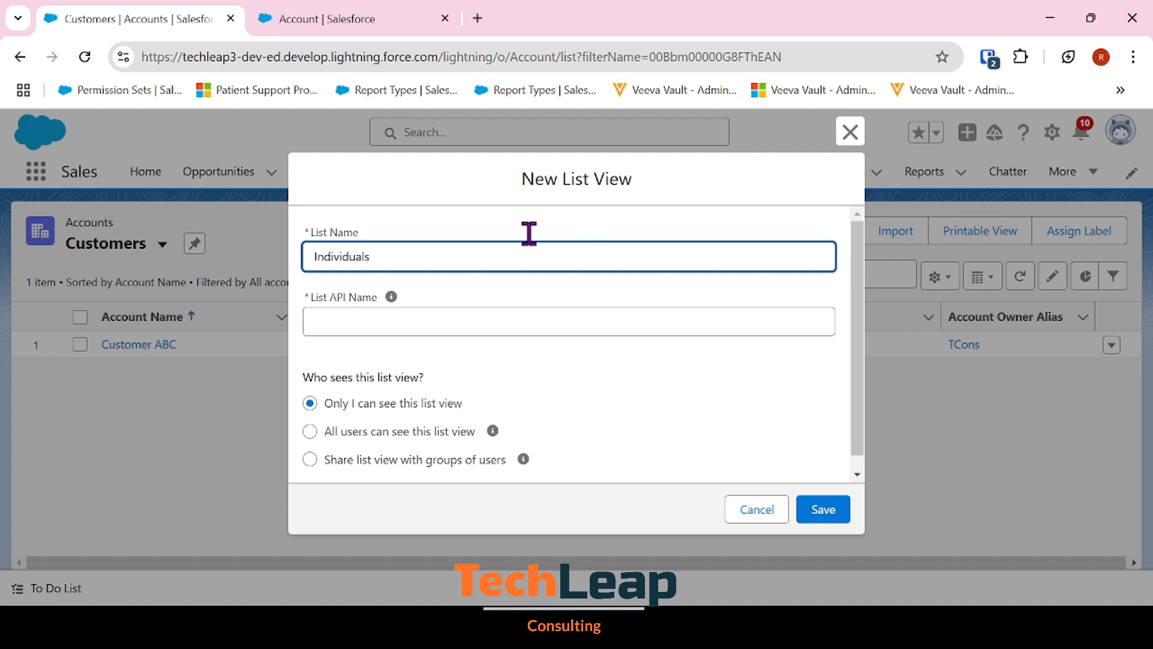
{"action": "left_click", "coordinate": [379, 315]}
{"action": "left_click", "coordinate": [812, 518]}
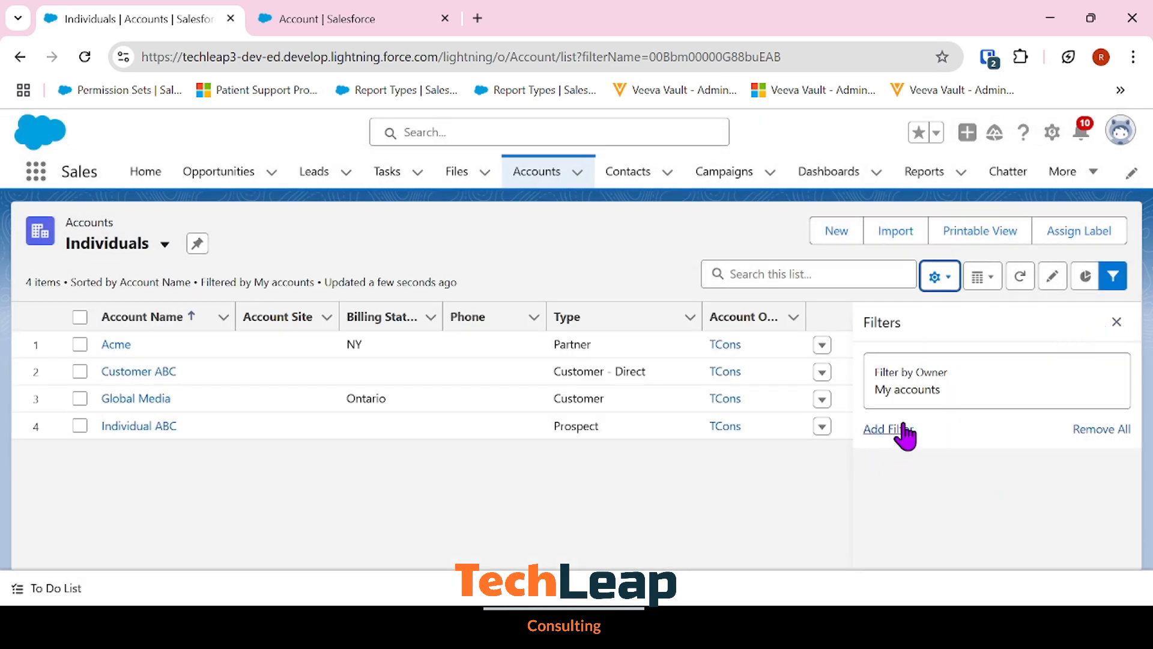
- Change the Individuals list view's owner filter to All accounts
{"action": "left_click", "coordinate": [934, 389]}
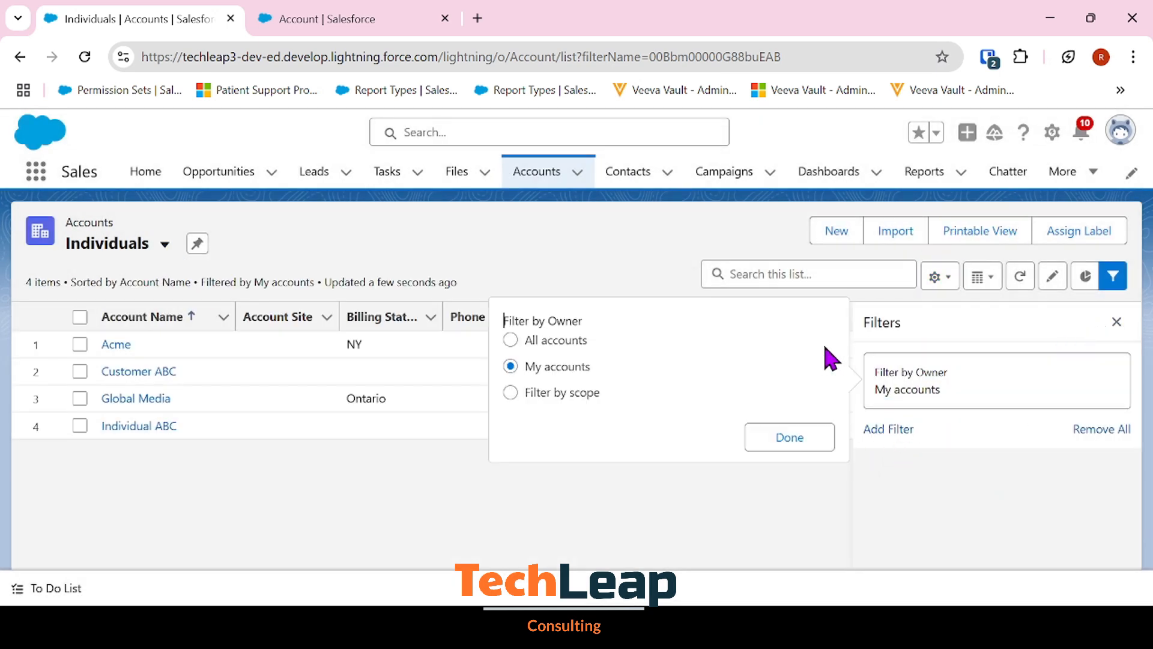
{"action": "left_click", "coordinate": [564, 338]}
{"action": "left_click", "coordinate": [799, 443]}
- Add a filter to the Individuals list view for Account Record Type equals Individual, save it, and close the filters
{"action": "left_click", "coordinate": [869, 443]}
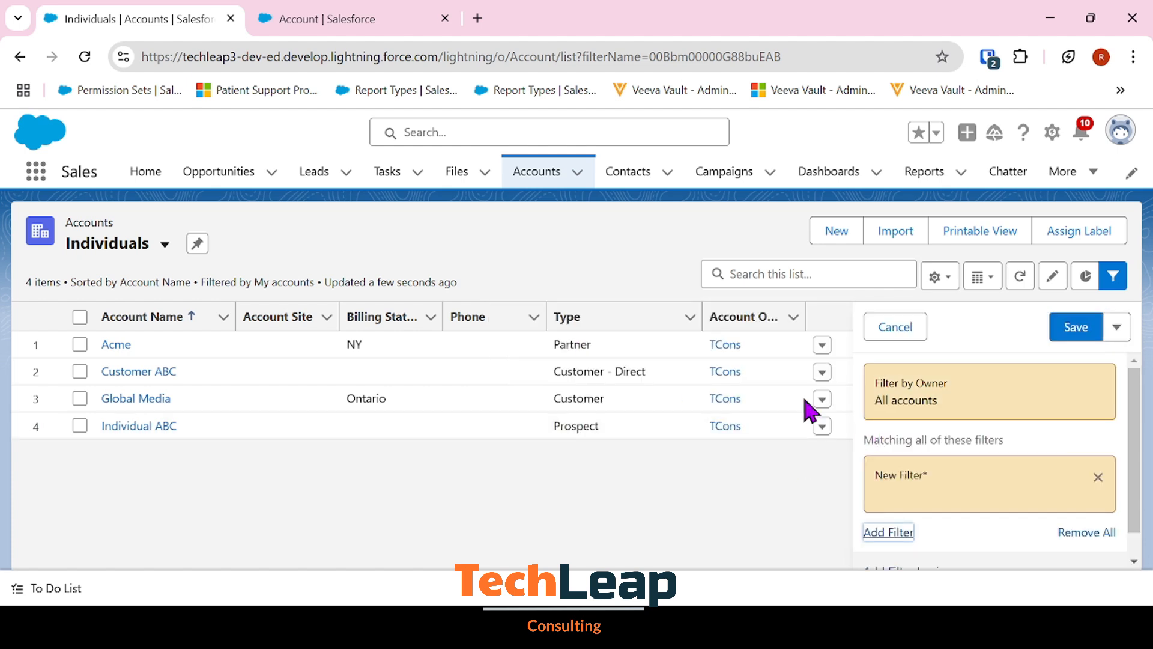
{"action": "left_click", "coordinate": [733, 368]}
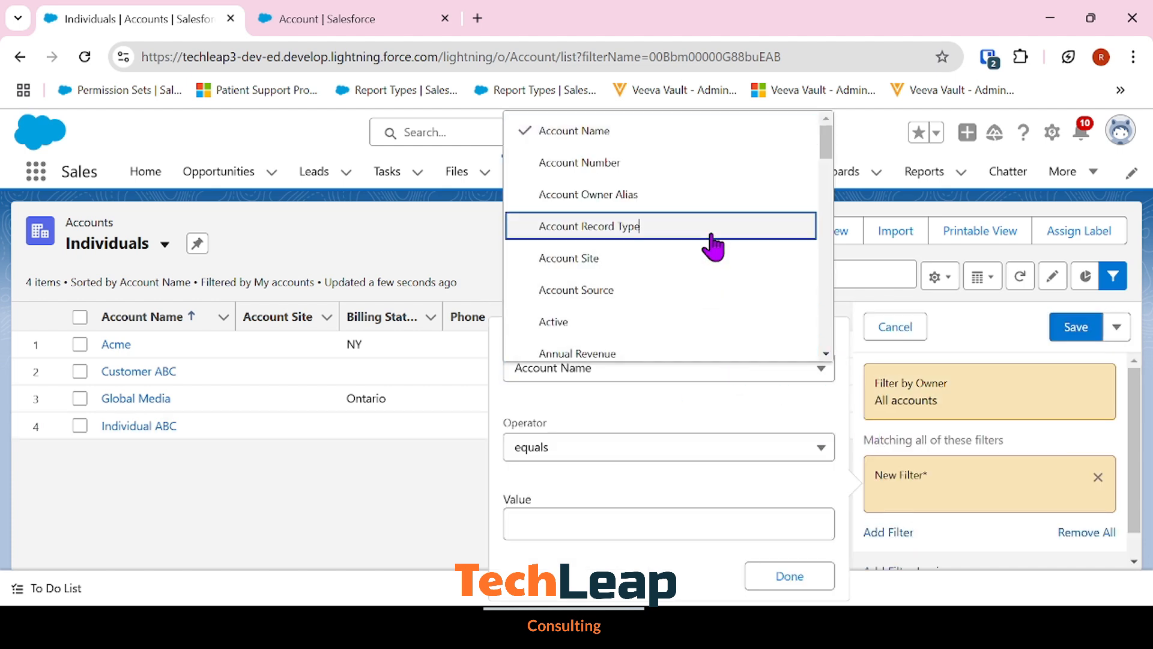
{"action": "left_click", "coordinate": [713, 240]}
{"action": "left_click", "coordinate": [648, 528]}
{"action": "left_click", "coordinate": [650, 490]}
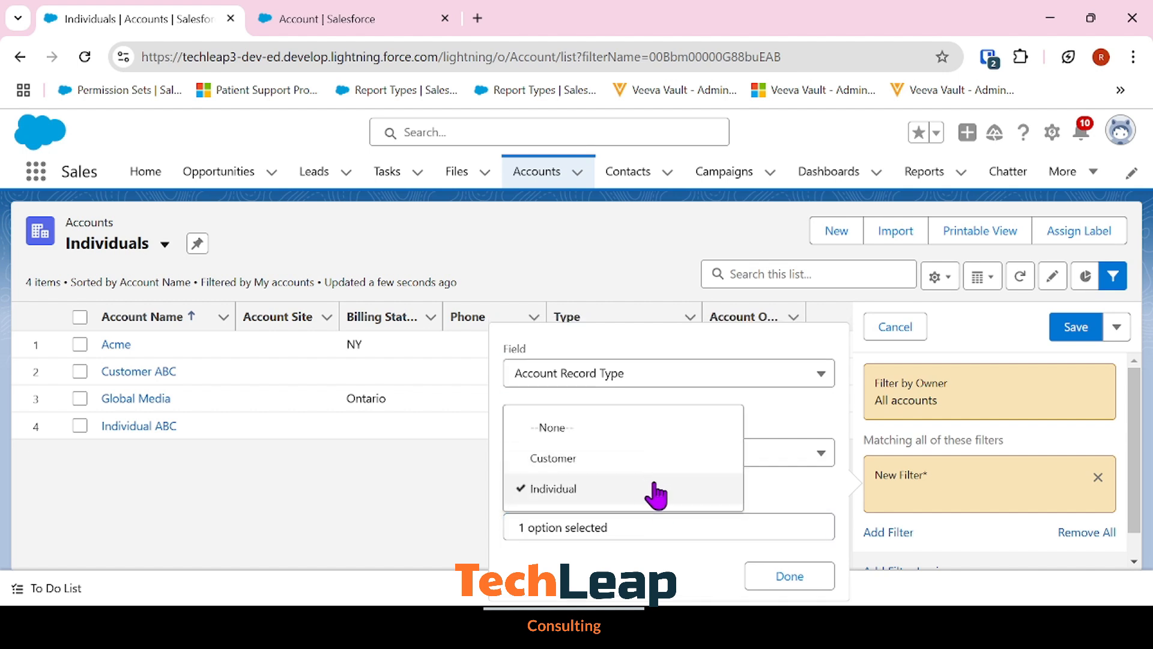
{"action": "left_click", "coordinate": [766, 581]}
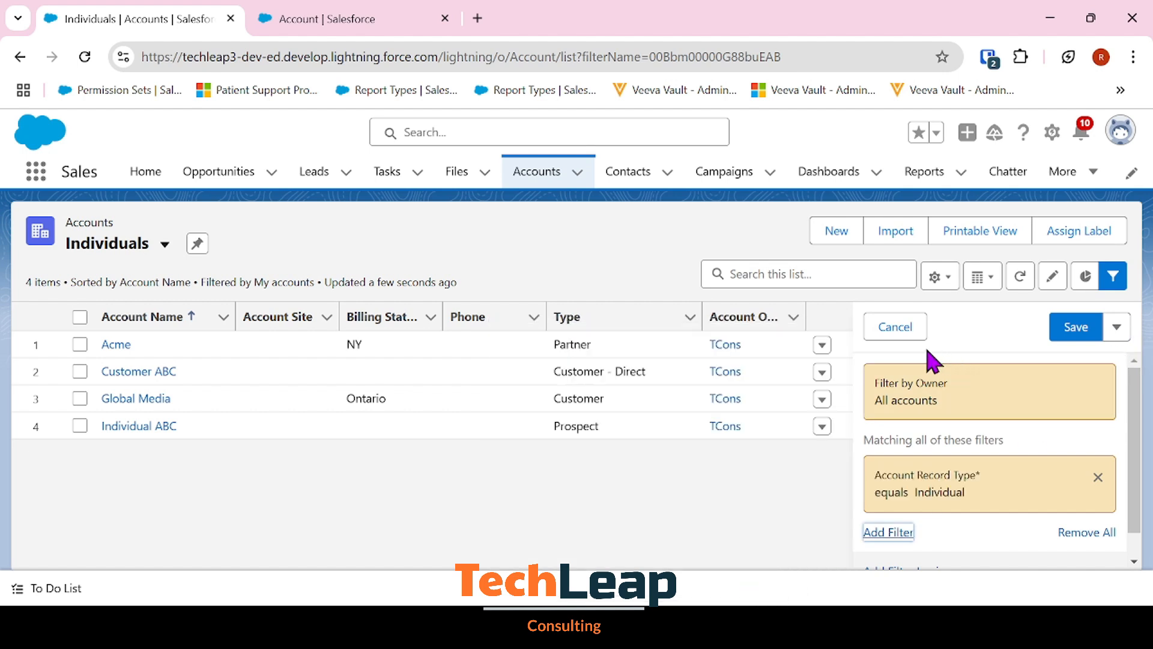
{"action": "left_click", "coordinate": [1060, 327]}
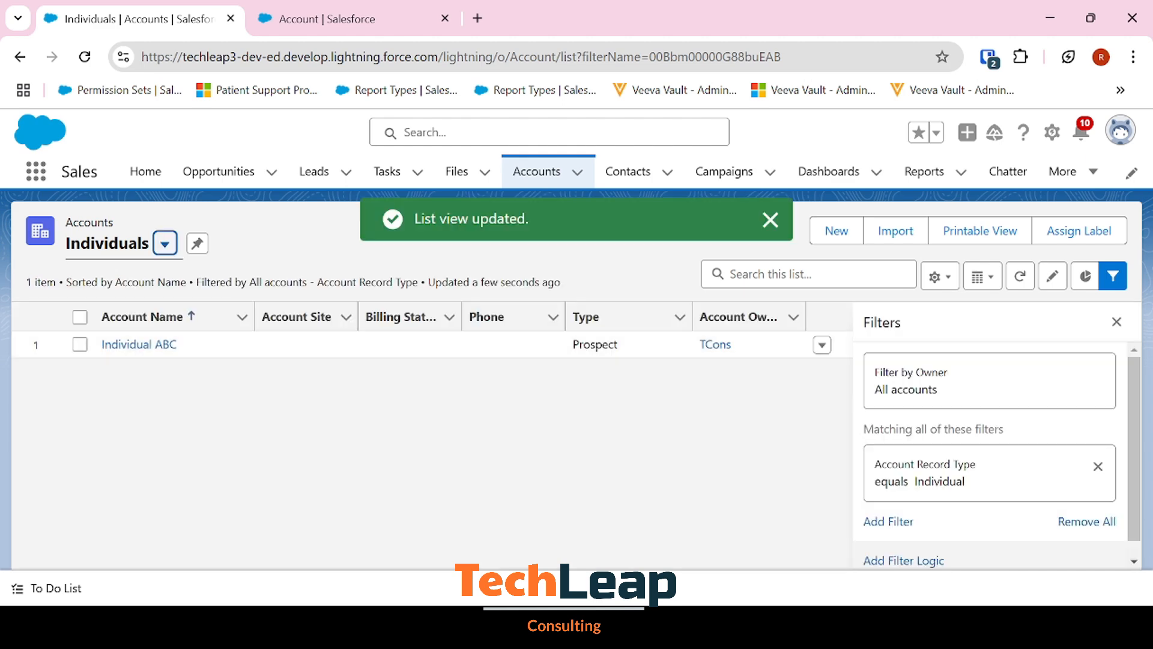
{"action": "left_click", "coordinate": [1117, 322]}
- Switch to the Customers list view and back to Individuals to compare the accounts each one shows
{"action": "left_click", "coordinate": [120, 244]}
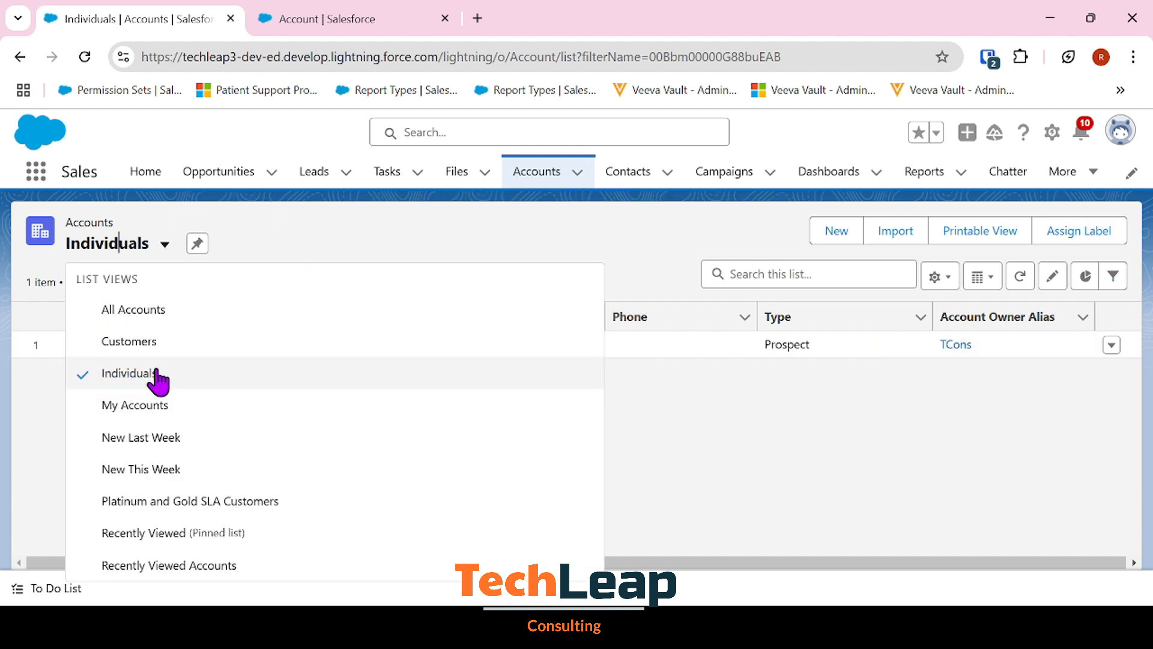
{"action": "left_click", "coordinate": [167, 344]}
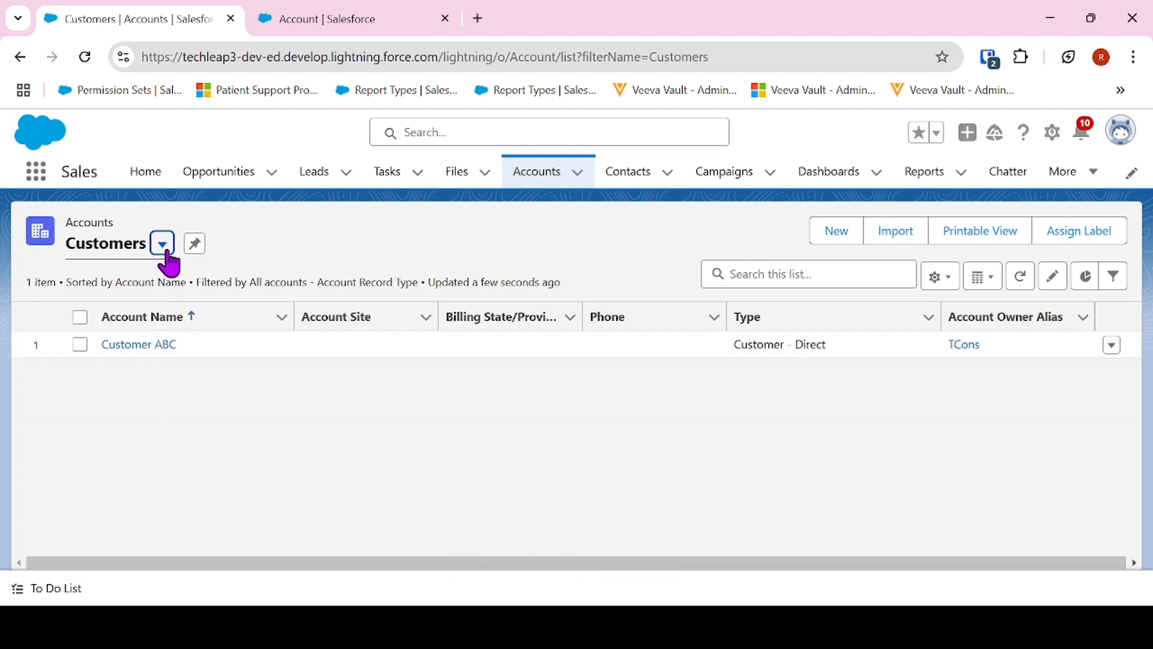
{"action": "left_click", "coordinate": [162, 244]}
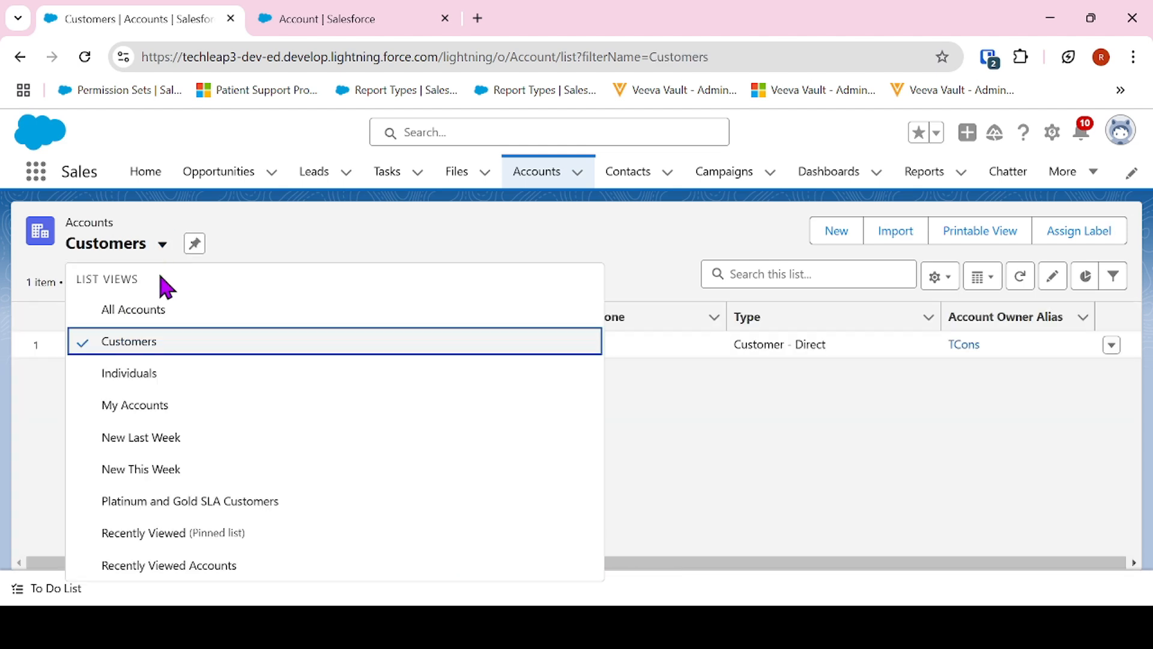
{"action": "left_click", "coordinate": [158, 375]}
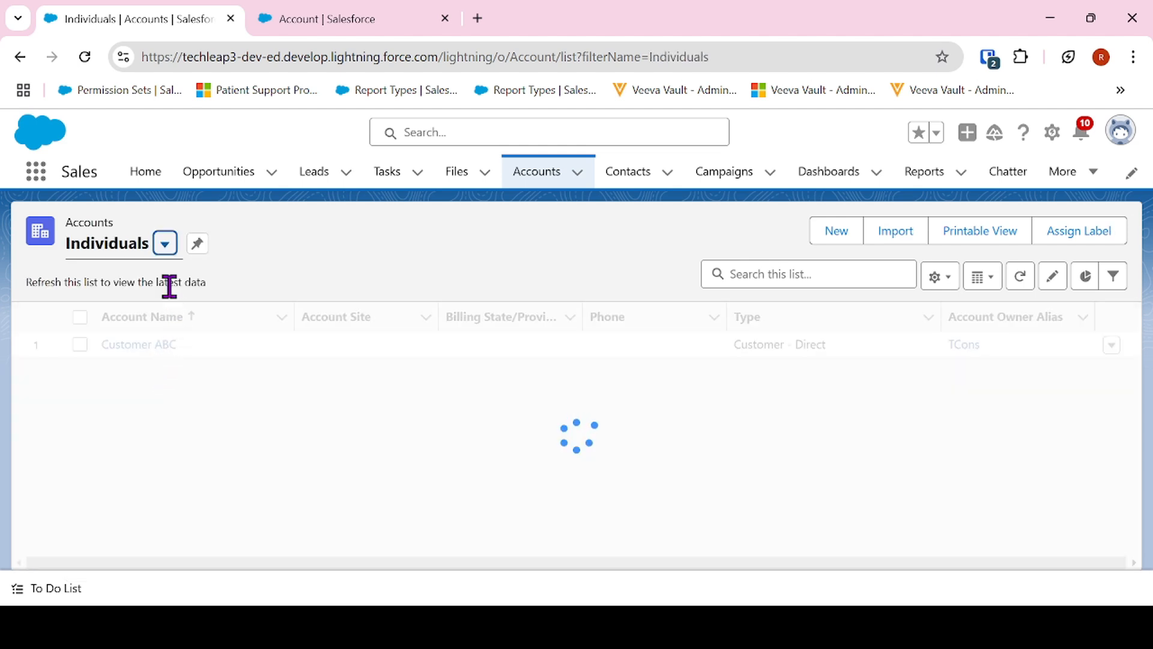